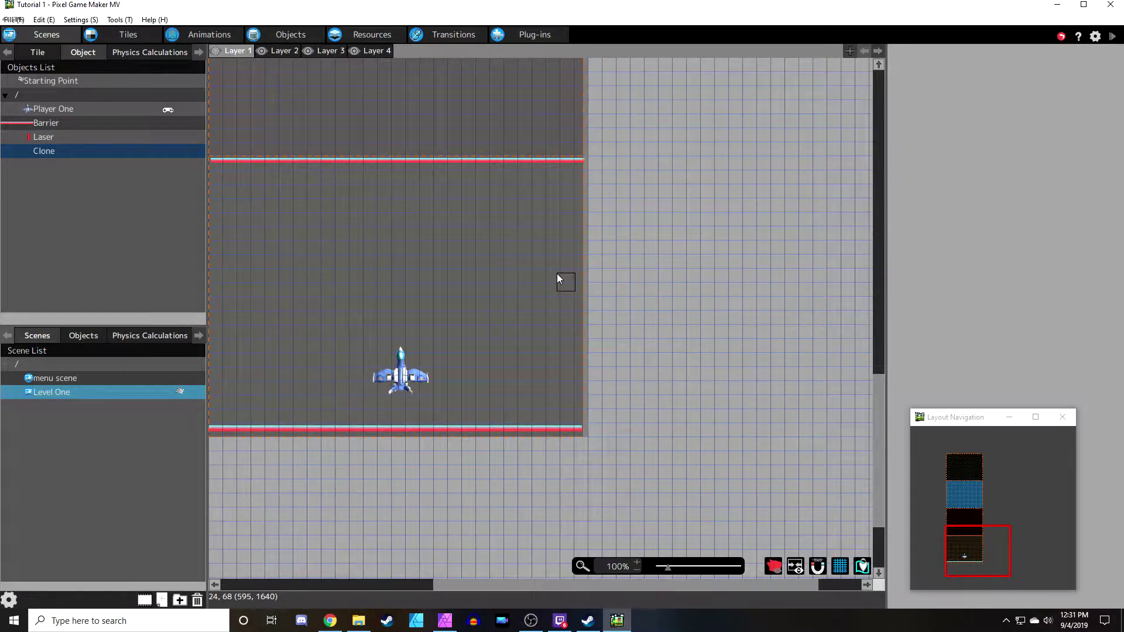
# Create a new motion animation in the animations list and name it Powerup Item
pyautogui.click(188, 36)
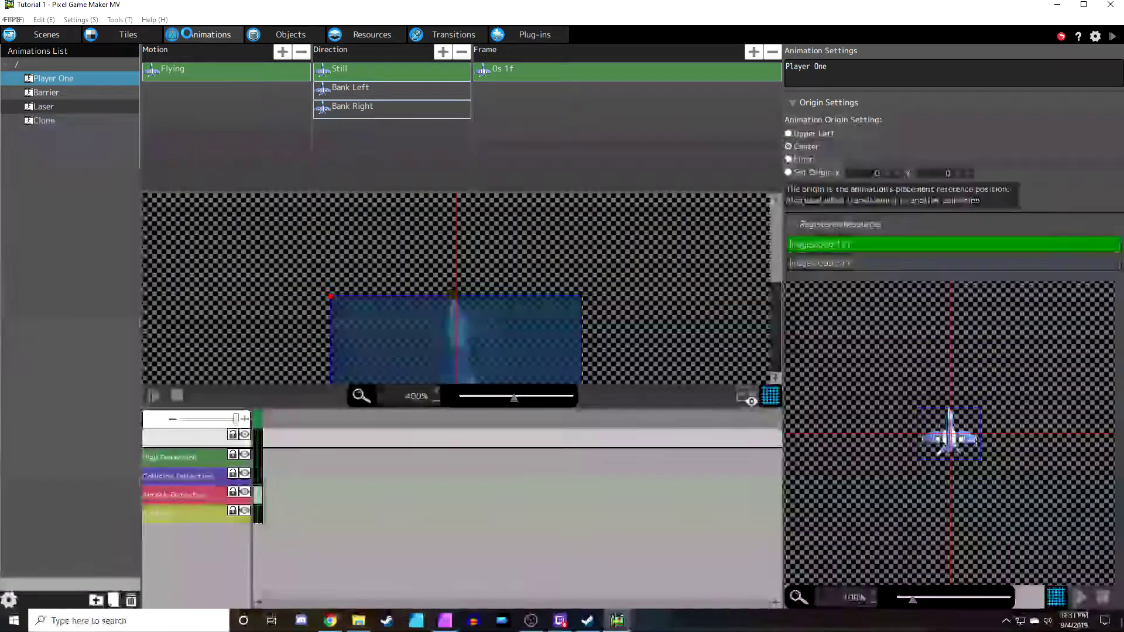
pyautogui.click(52, 127)
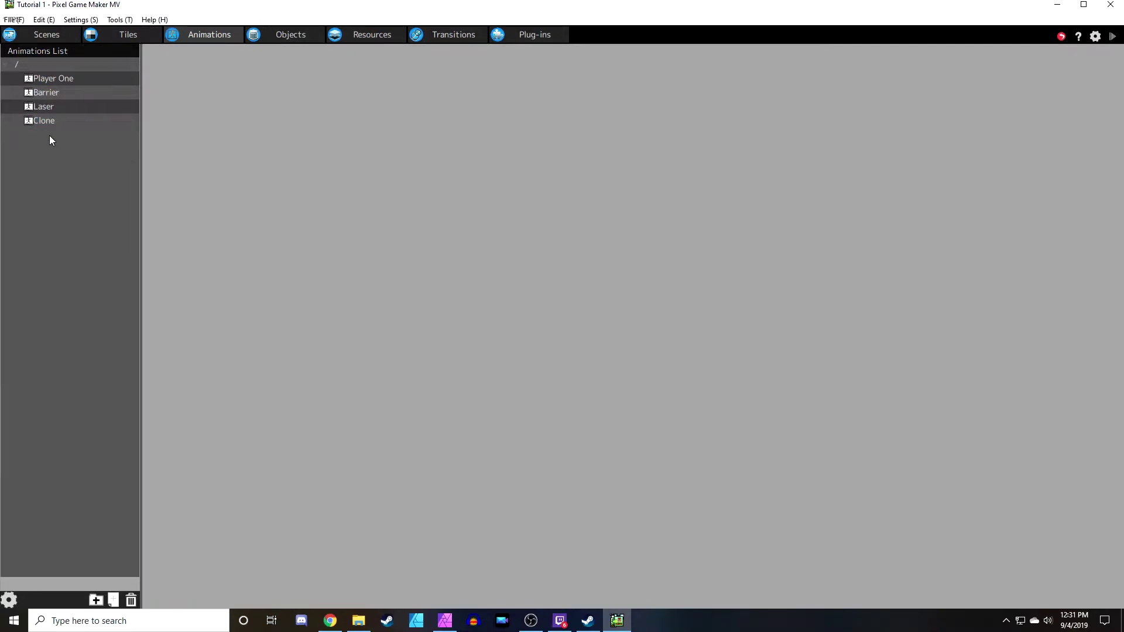
pyautogui.rightClick(49, 135)
pyautogui.click(74, 157)
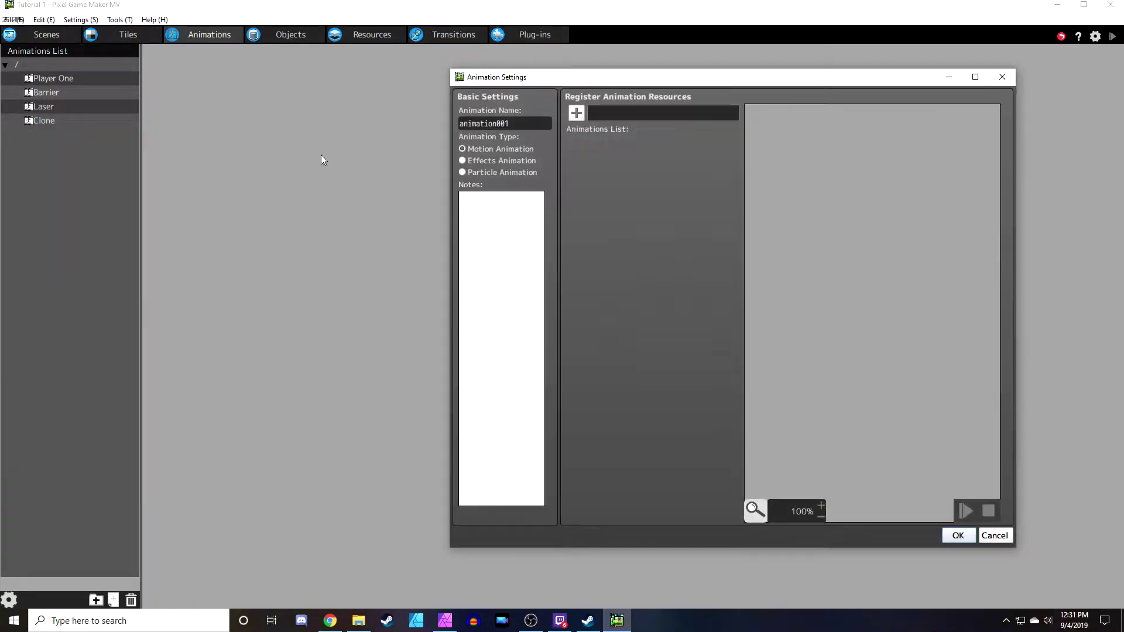
pyautogui.write('Powe')
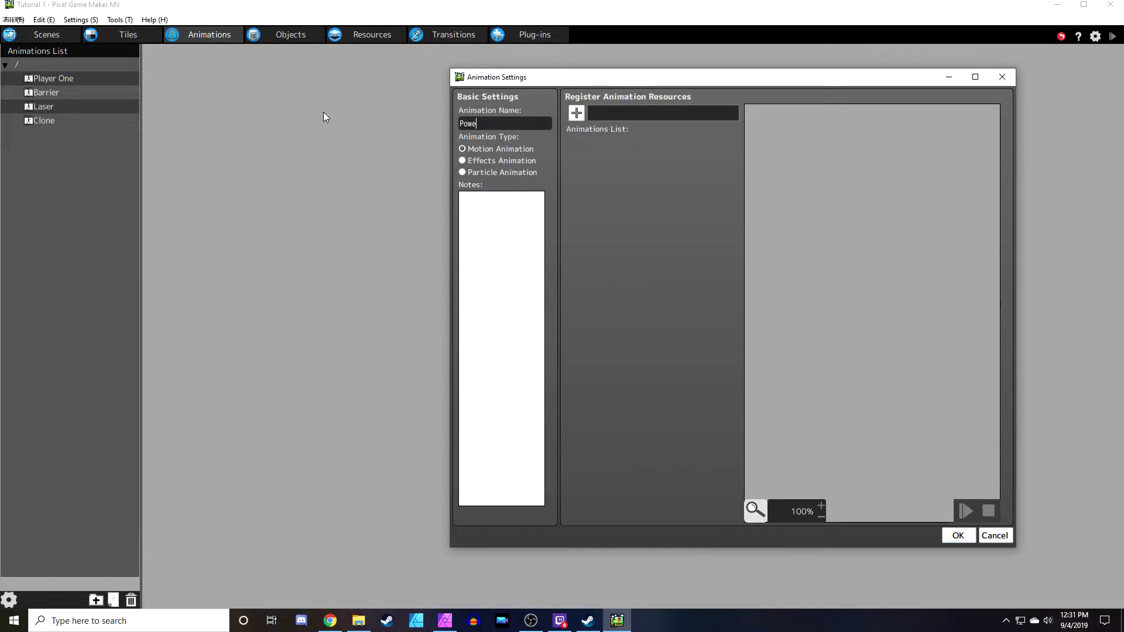
pyautogui.write('rup Item')
# Register the Energy2(1) image as a 1x1 resource for the Powerup Item animation and finish creating it
pyautogui.click(576, 114)
pyautogui.click(622, 193)
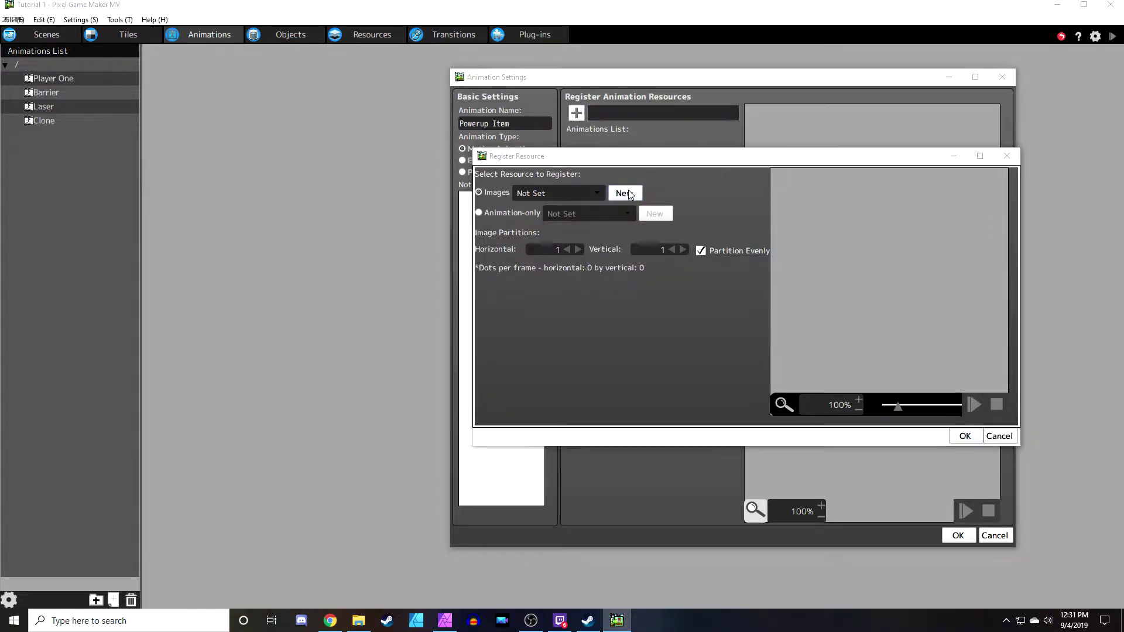
pyautogui.click(617, 319)
pyautogui.doubleClick(617, 320)
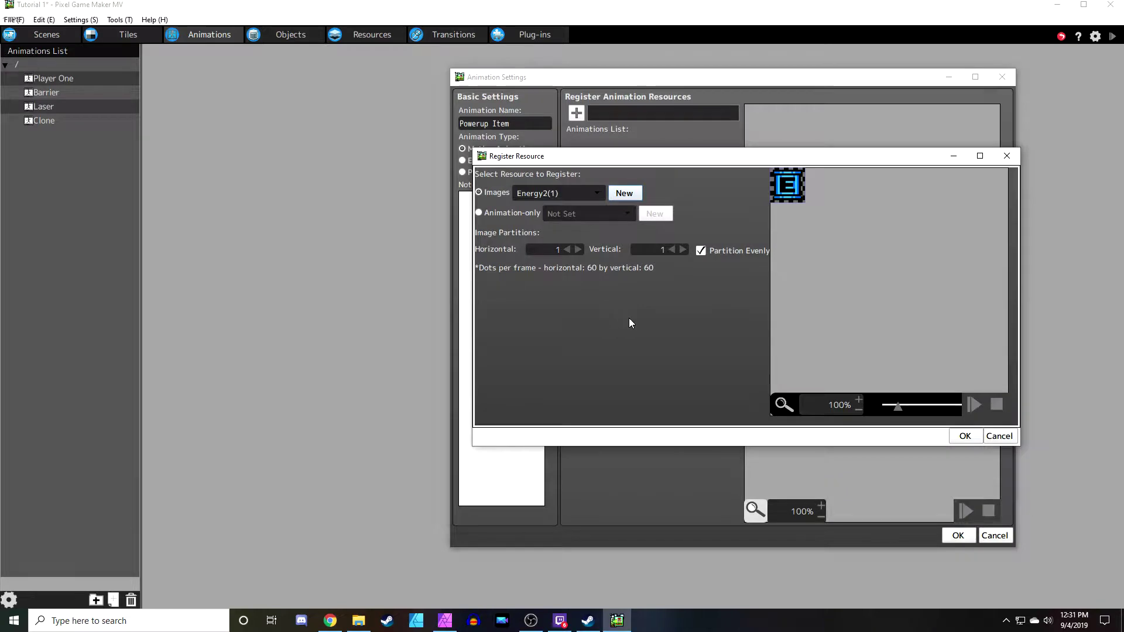
pyautogui.click(965, 436)
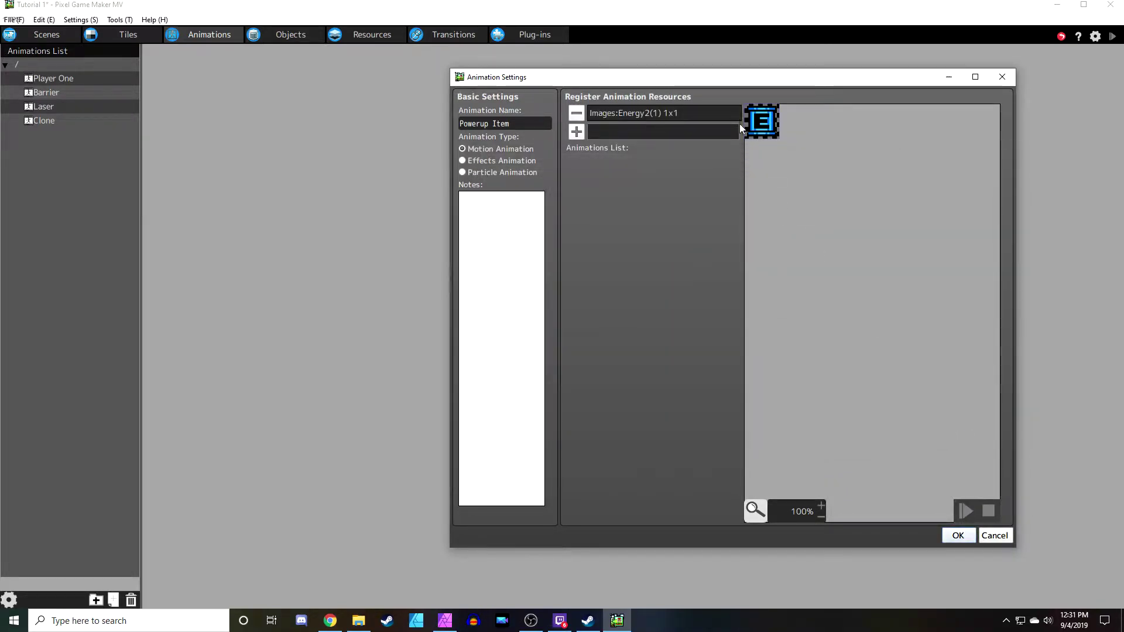
pyautogui.click(959, 537)
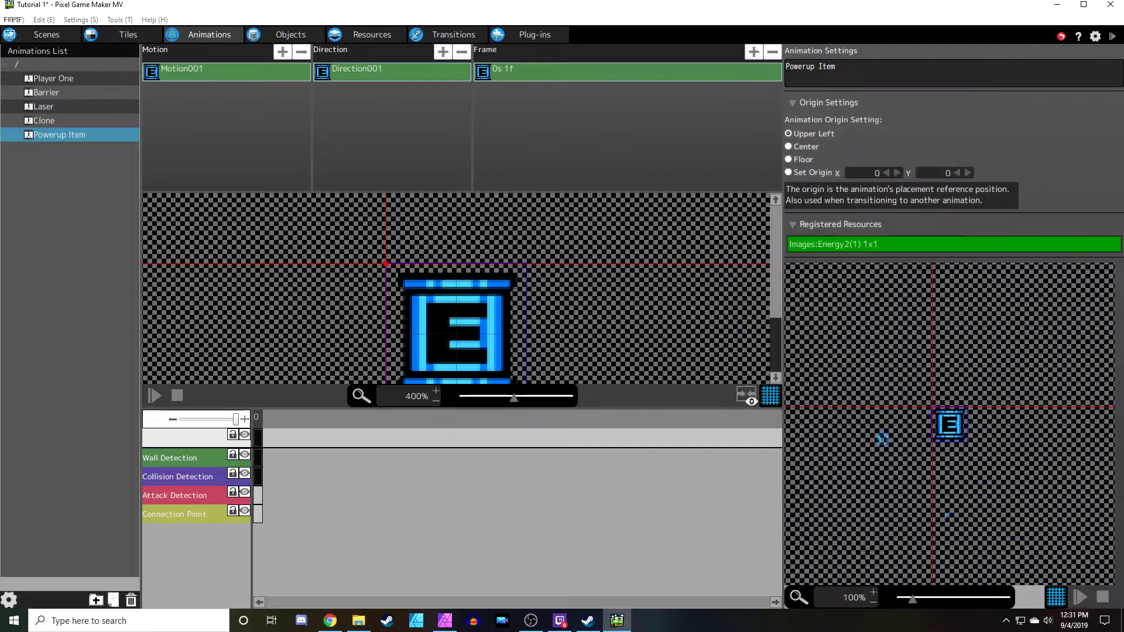
# Set the Powerup Item animation's origin to Center
pyautogui.click(340, 69)
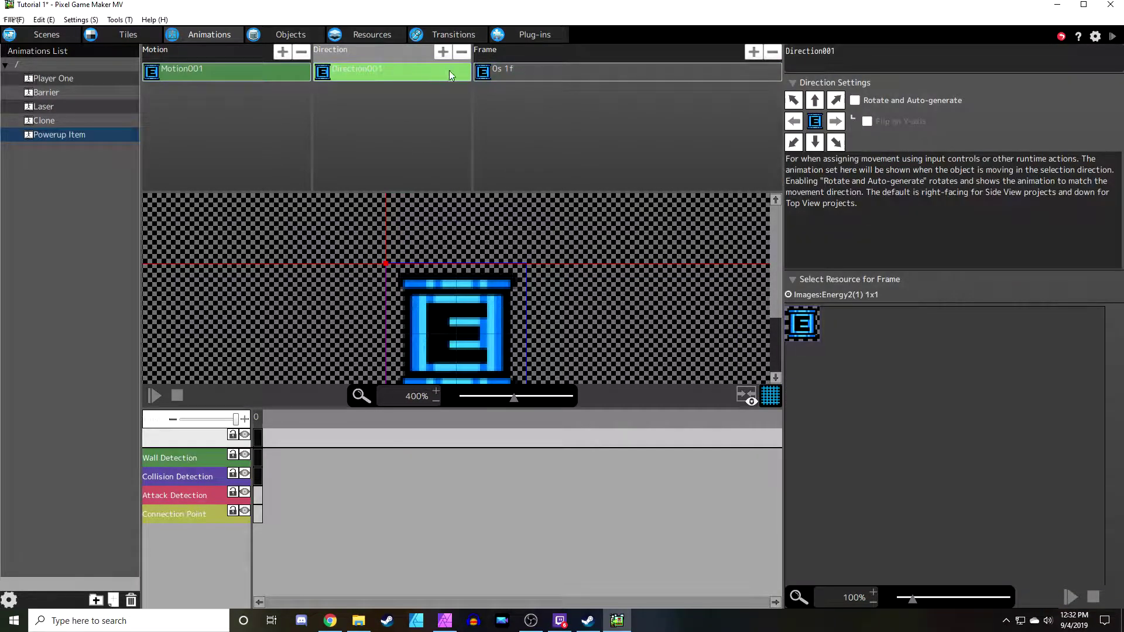
pyautogui.click(518, 69)
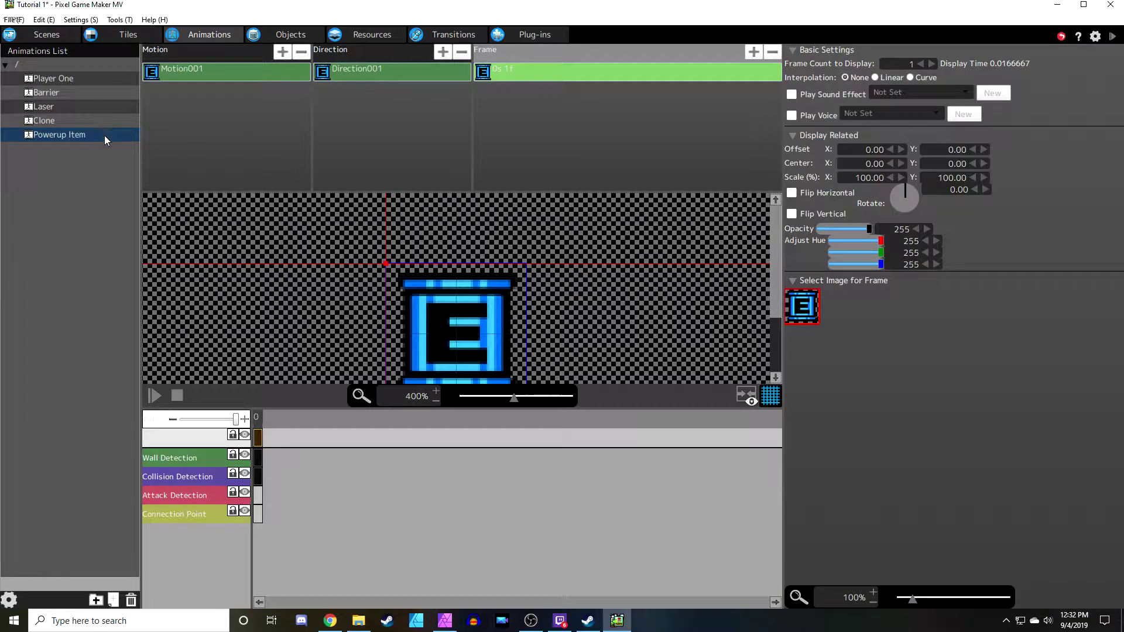
pyautogui.click(86, 135)
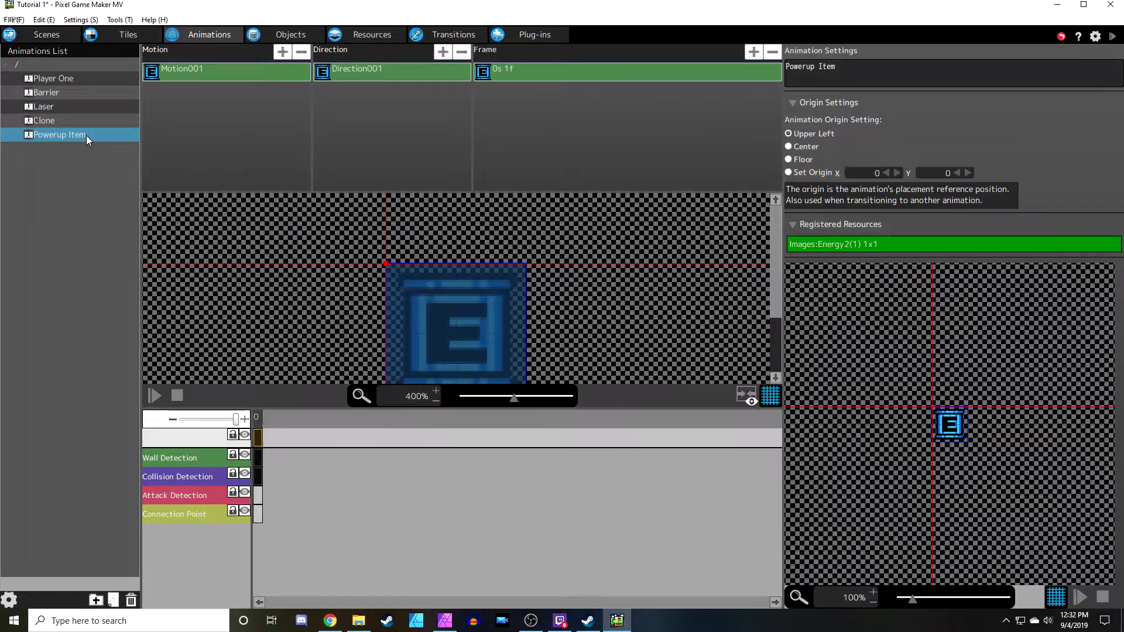
pyautogui.click(788, 146)
pyautogui.moveTo(771, 280); pyautogui.dragTo(777, 319)
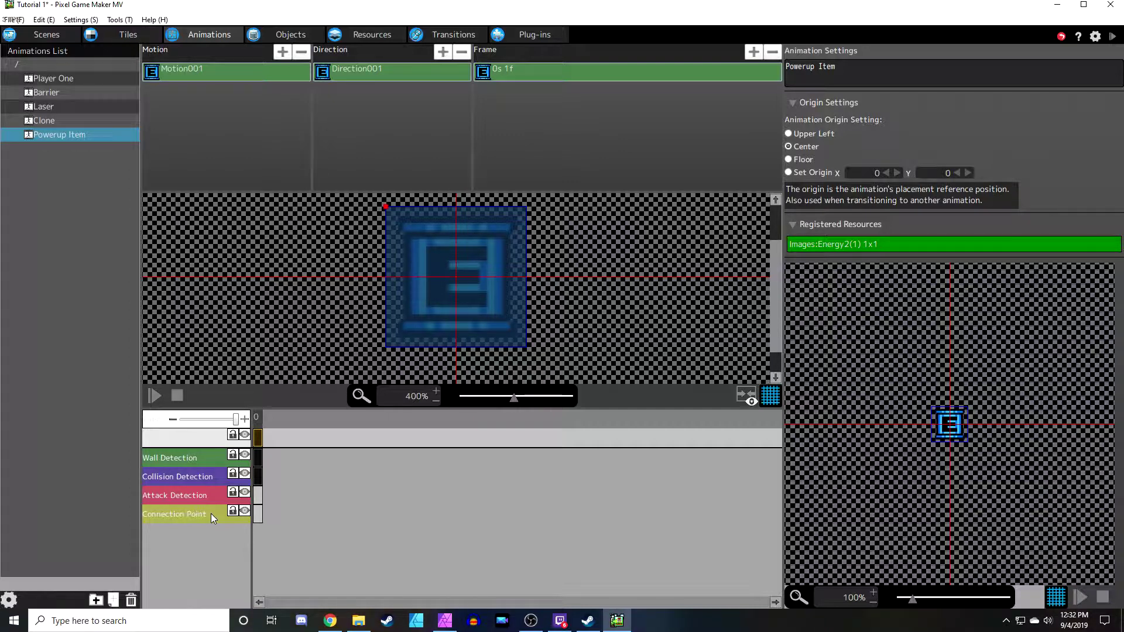
# Delete the collision detection and wall detection keyframes from the Powerup Item animation
pyautogui.click(259, 480)
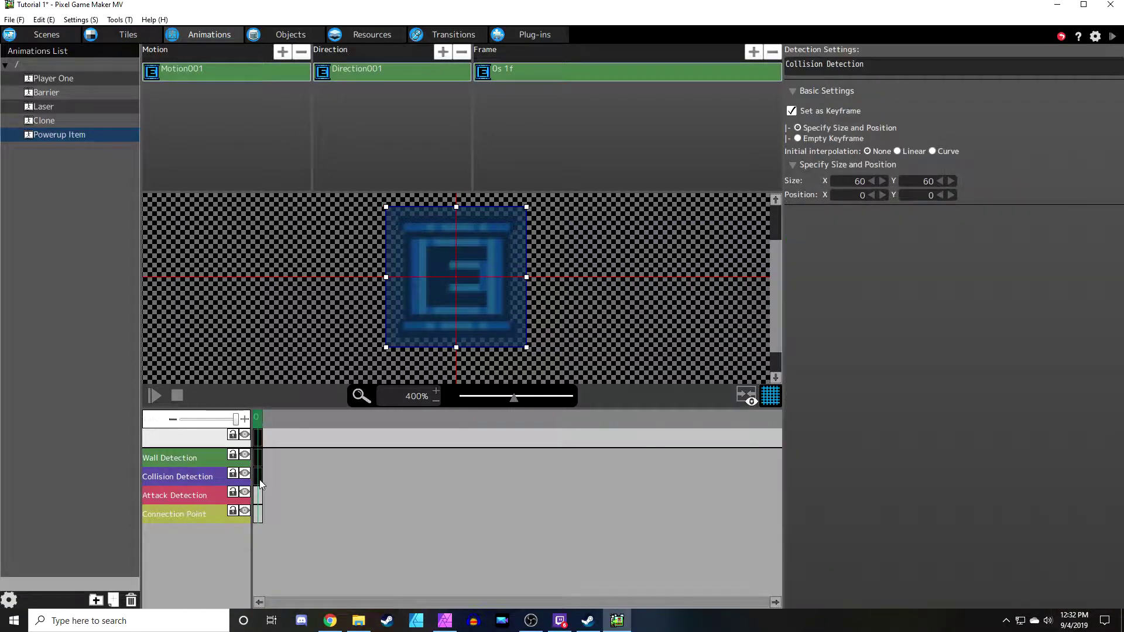
pyautogui.rightClick(258, 479)
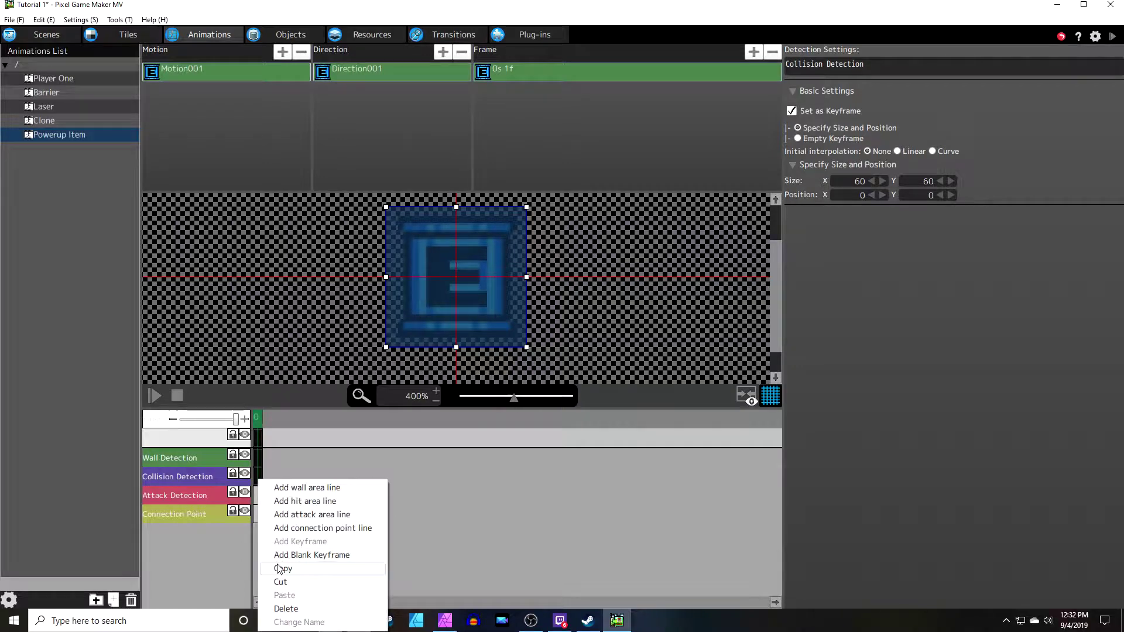
pyautogui.click(280, 608)
pyautogui.click(258, 459)
pyautogui.rightClick(259, 458)
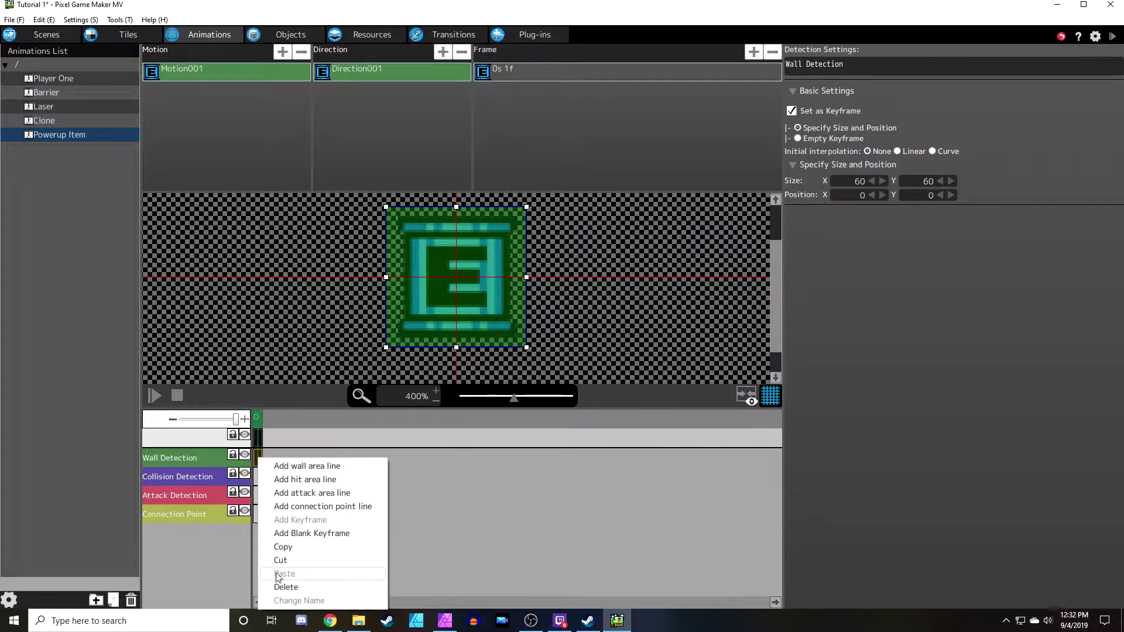
pyautogui.click(285, 588)
# Add an attack detection keyframe and shrink its area around the energy tank to about 51 by 52, at position 5, 4
pyautogui.click(258, 497)
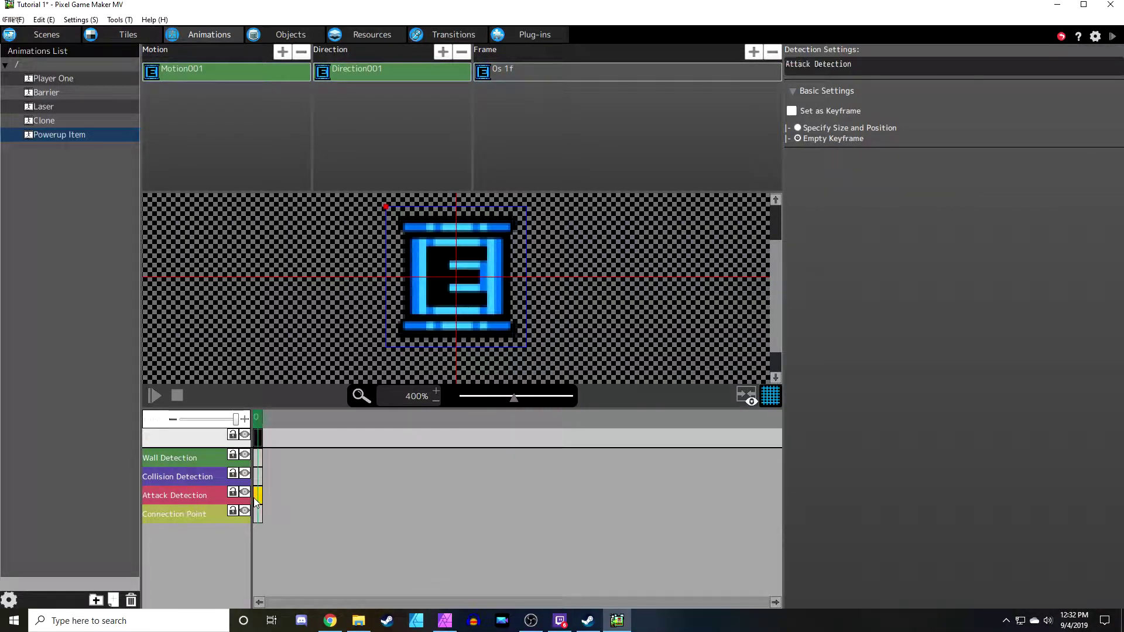
pyautogui.rightClick(256, 501)
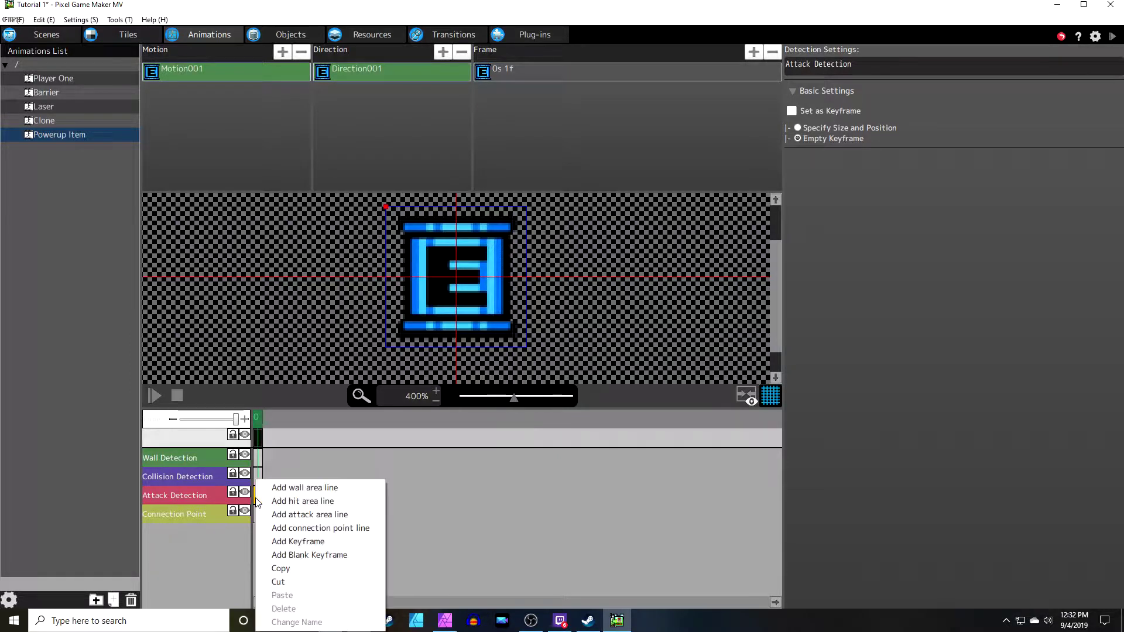
pyautogui.click(274, 540)
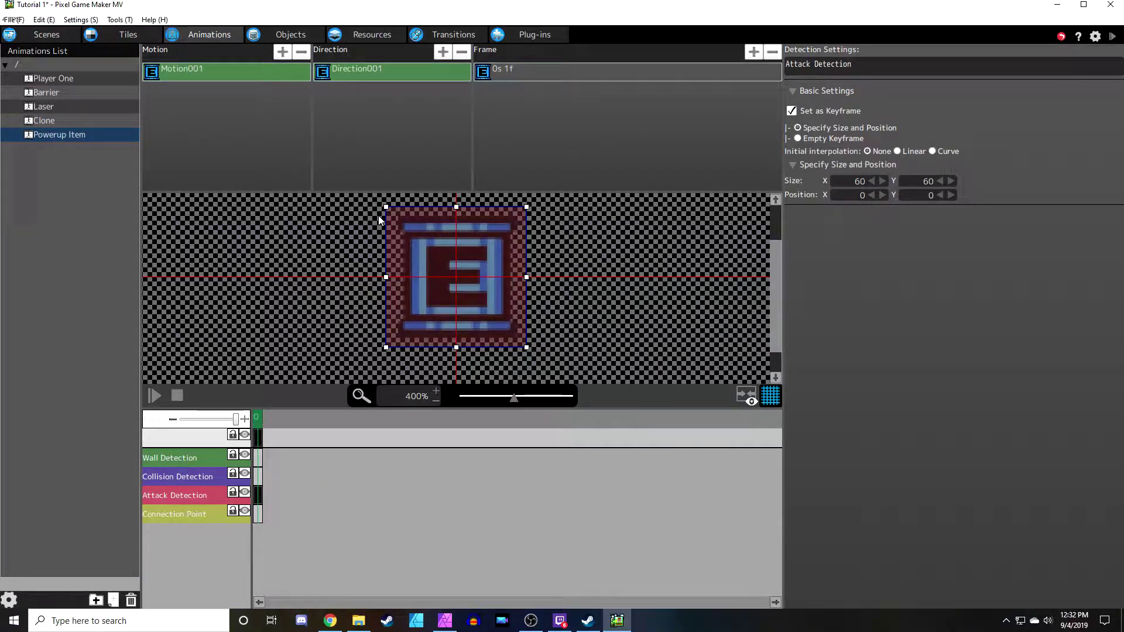
pyautogui.moveTo(386, 207); pyautogui.dragTo(398, 219)
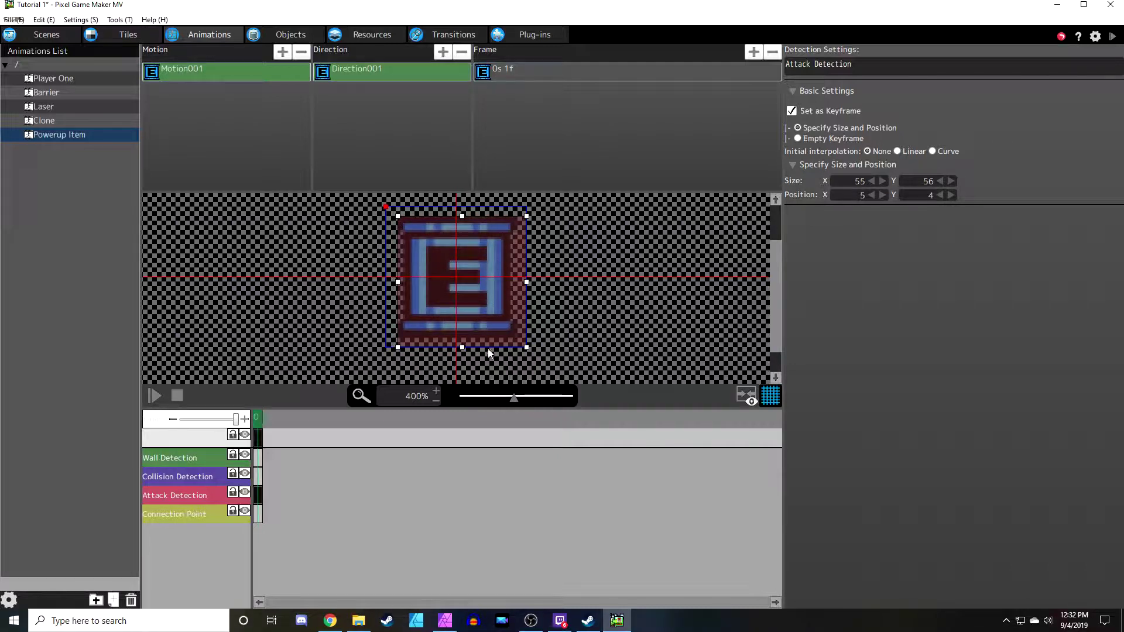
pyautogui.moveTo(521, 346); pyautogui.dragTo(517, 338)
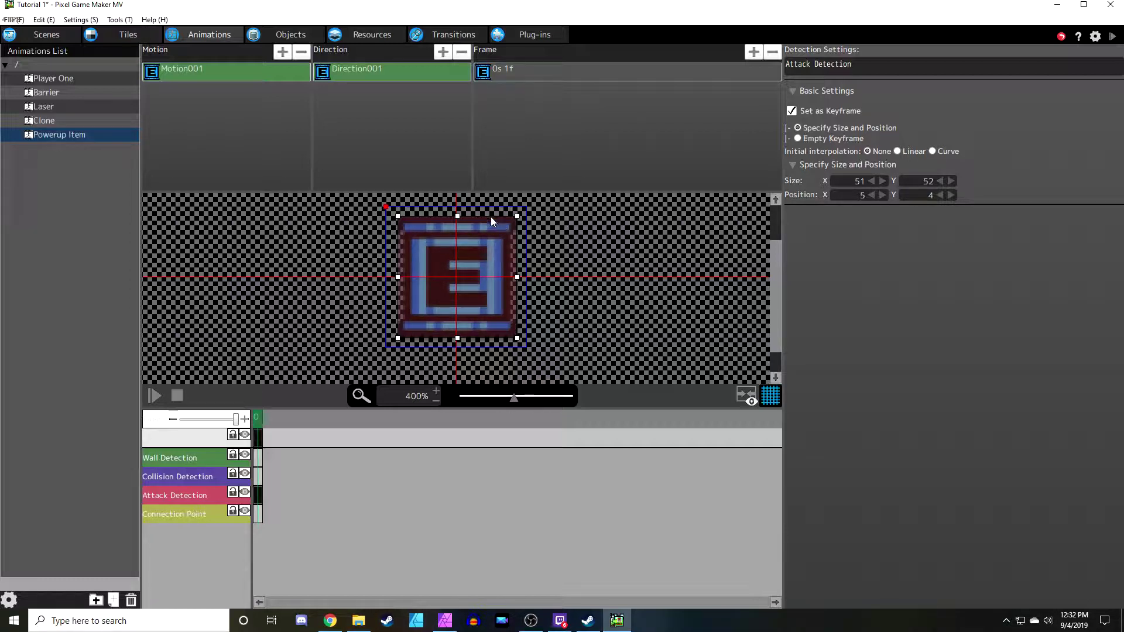
pyautogui.click(79, 181)
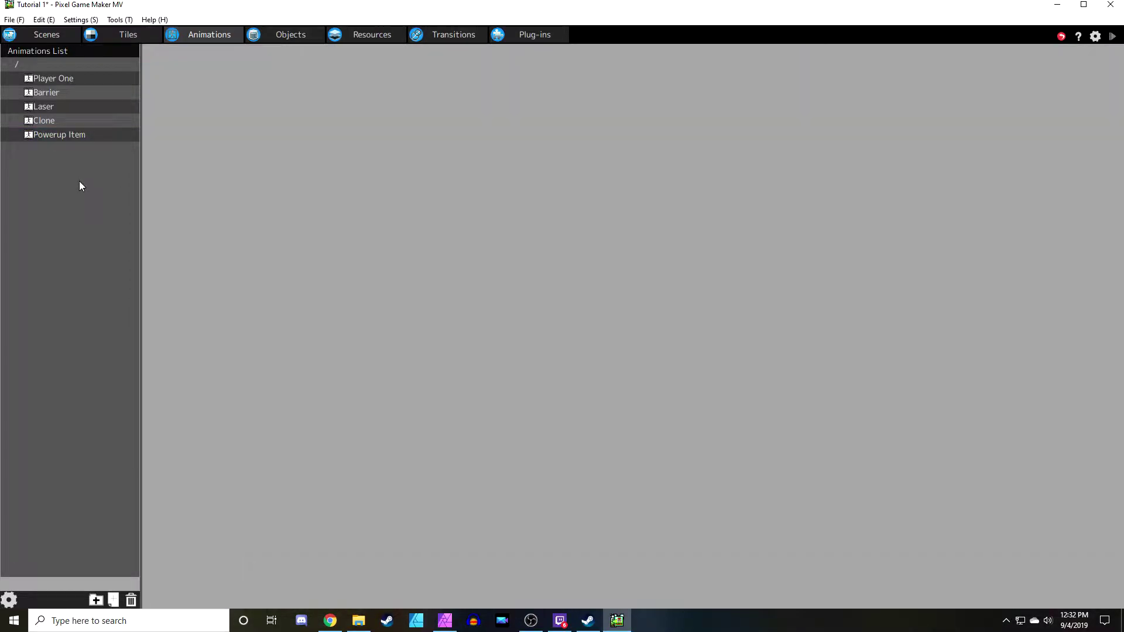
# Create a new object that uses the Powerup Item animation
pyautogui.click(279, 35)
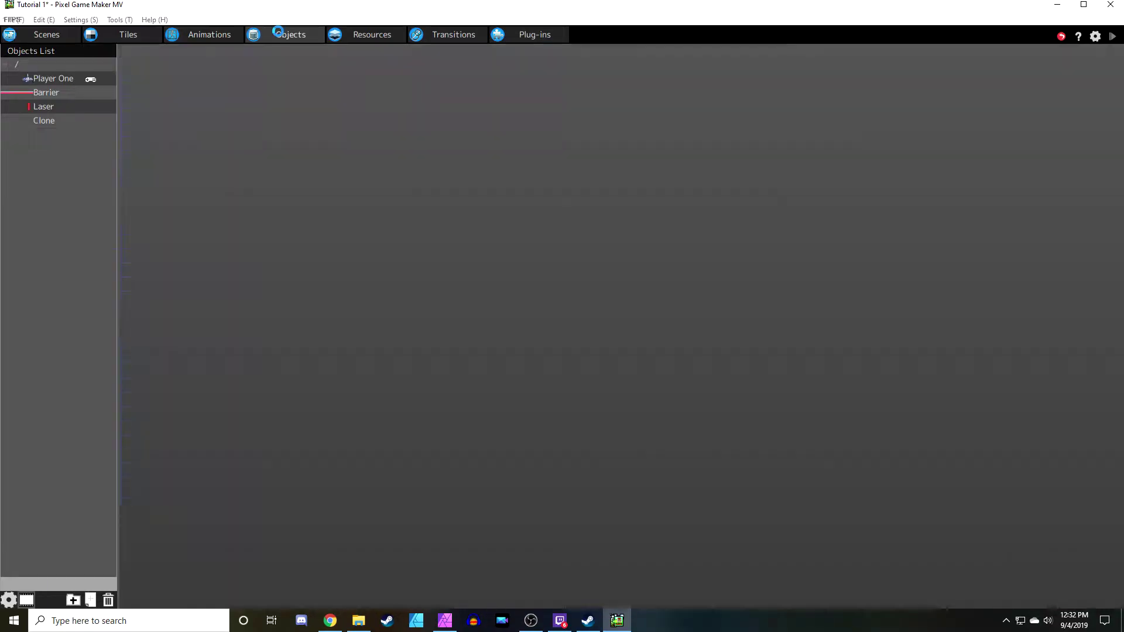
pyautogui.rightClick(46, 142)
pyautogui.click(66, 164)
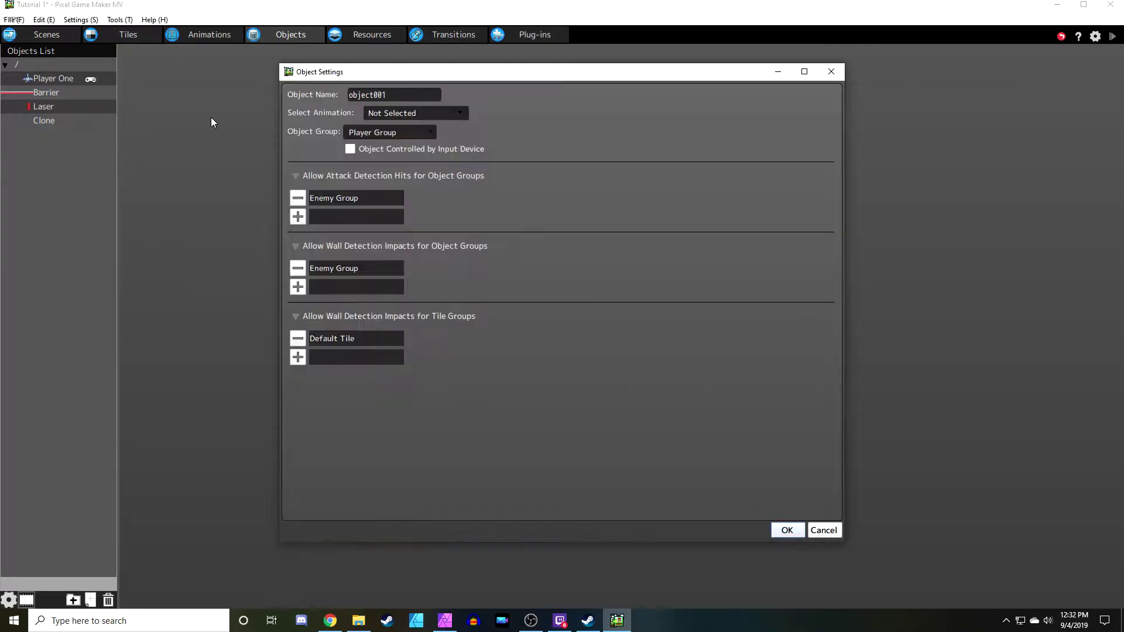
pyautogui.click(424, 112)
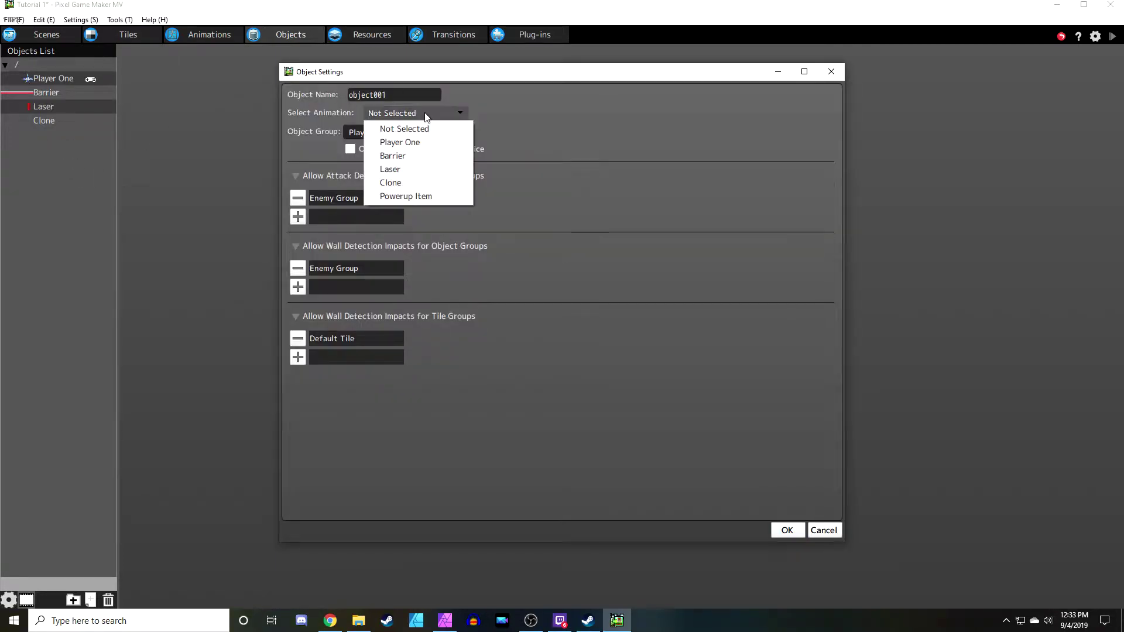
pyautogui.click(410, 197)
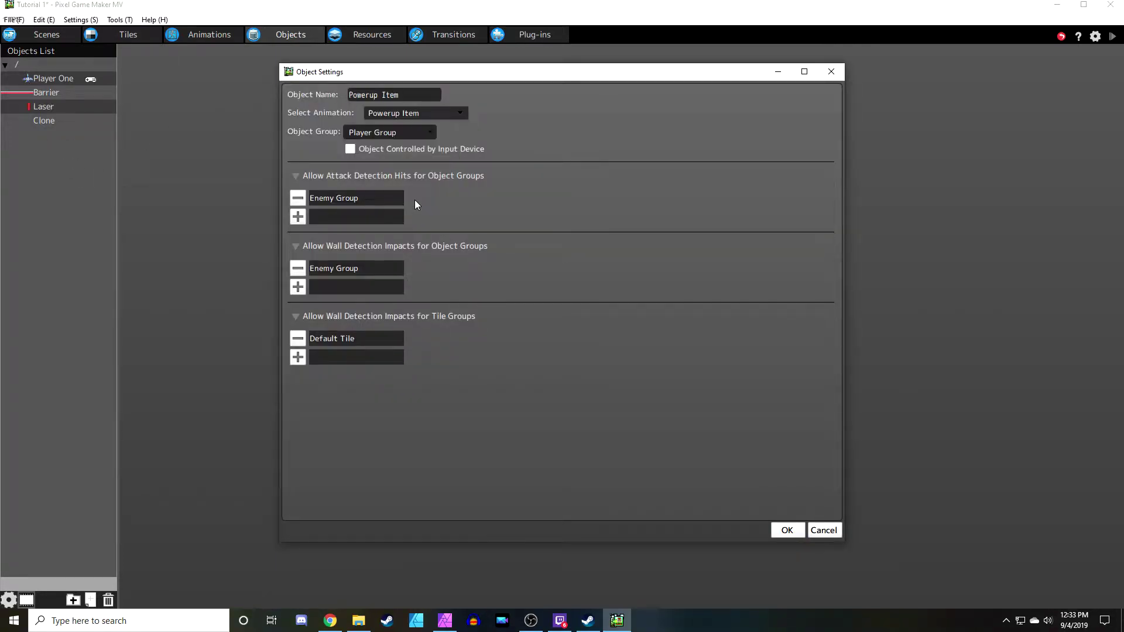
# Remove the Enemy Group and Default Tile entries from the new object's attack and wall detection permissions
pyautogui.click(298, 198)
pyautogui.click(298, 249)
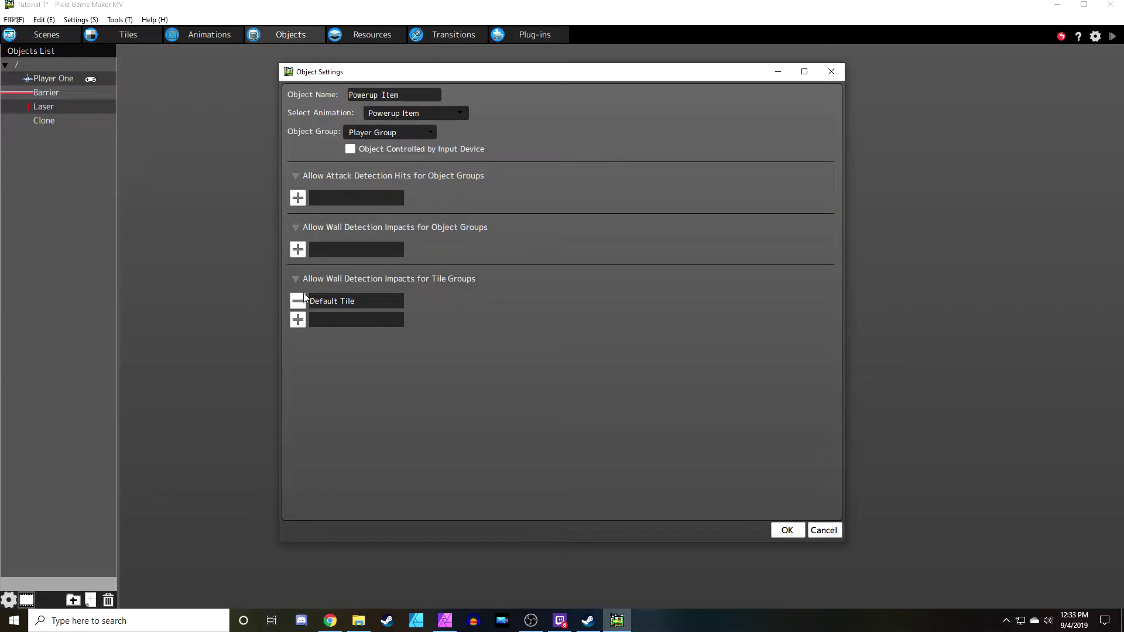
pyautogui.click(298, 301)
# Allow attack detection hits and wall detection impacts for the Player Group, and finish creating the Powerup Item object
pyautogui.click(298, 198)
pyautogui.click(382, 179)
pyautogui.click(696, 443)
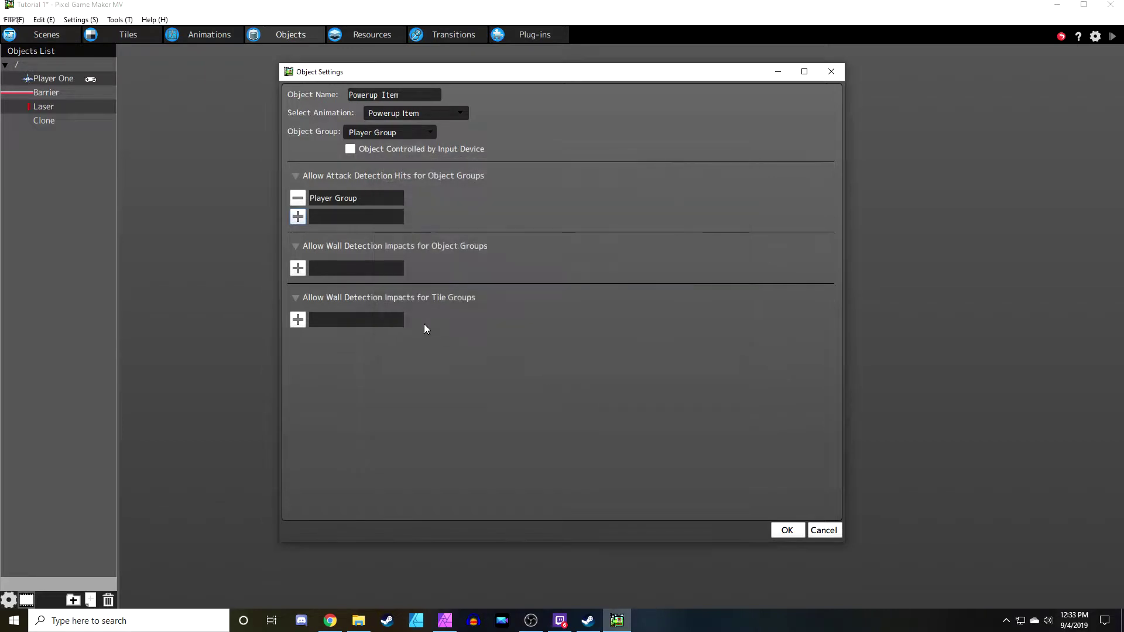
pyautogui.click(301, 272)
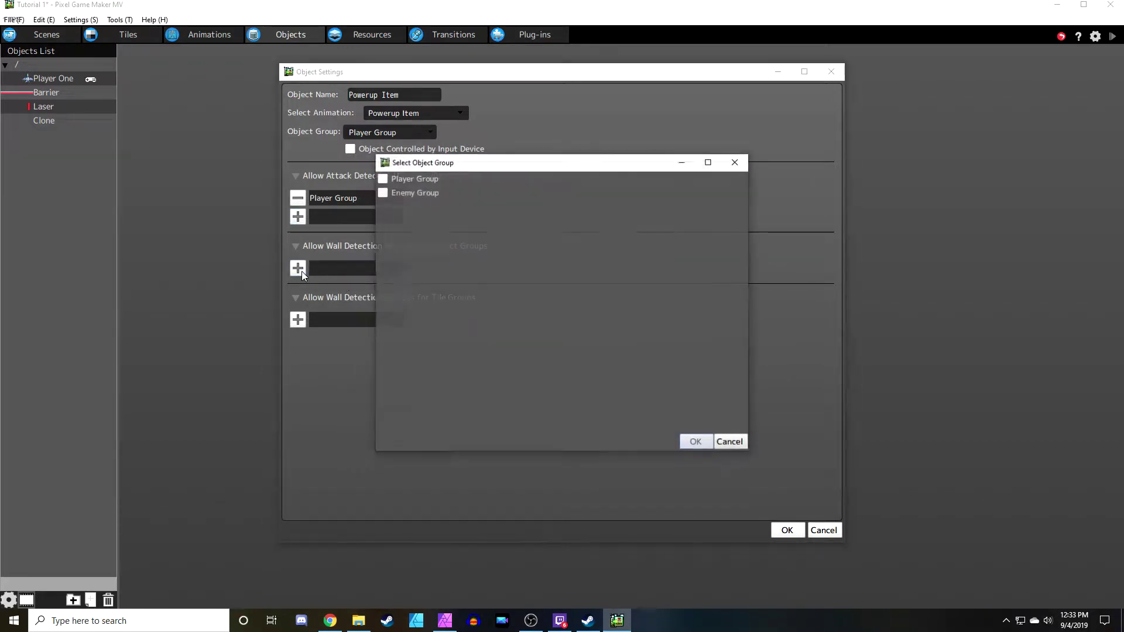
pyautogui.click(696, 446)
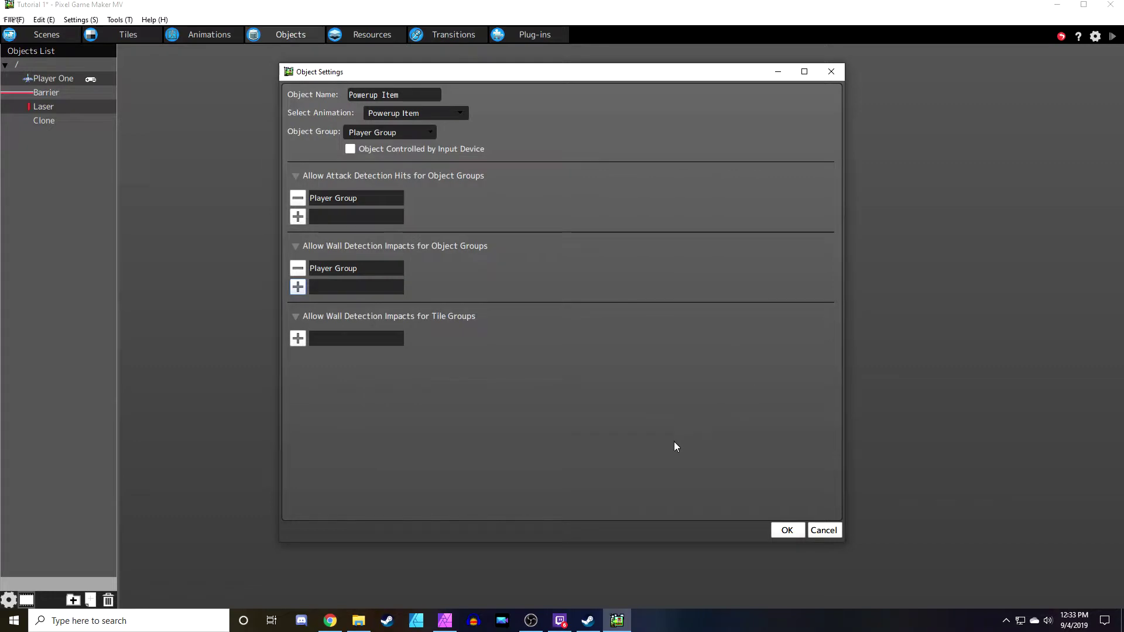
pyautogui.click(784, 530)
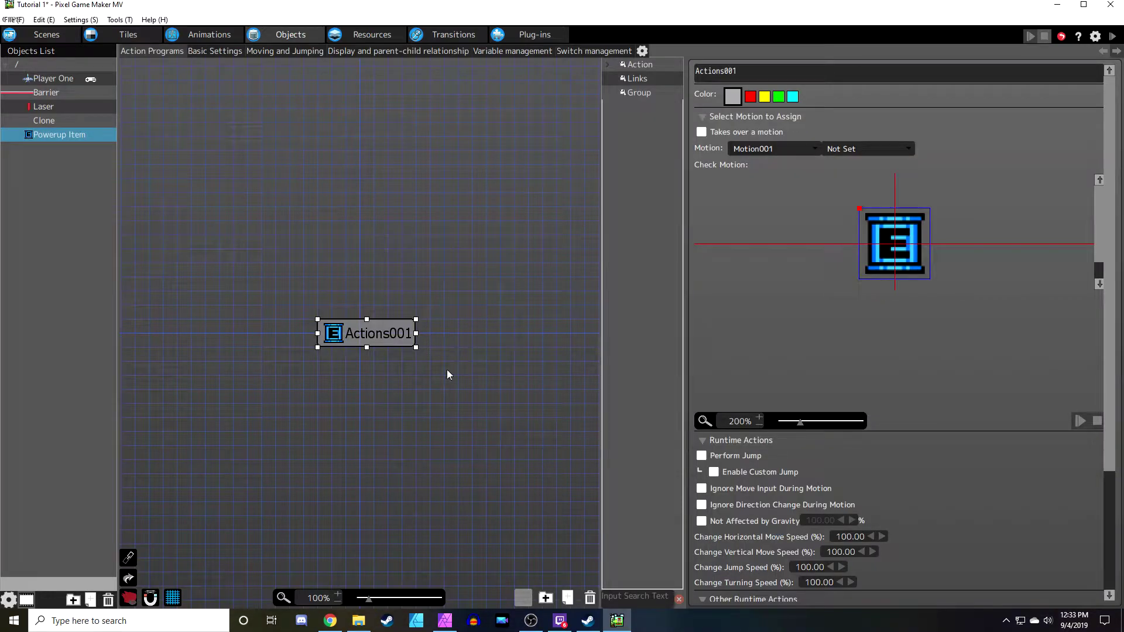
# Rename the Powerup Item object's default action to Energy Tank
pyautogui.click(371, 339)
pyautogui.doubleClick(742, 74)
pyautogui.write('Energy Tank')
pyautogui.click(435, 212)
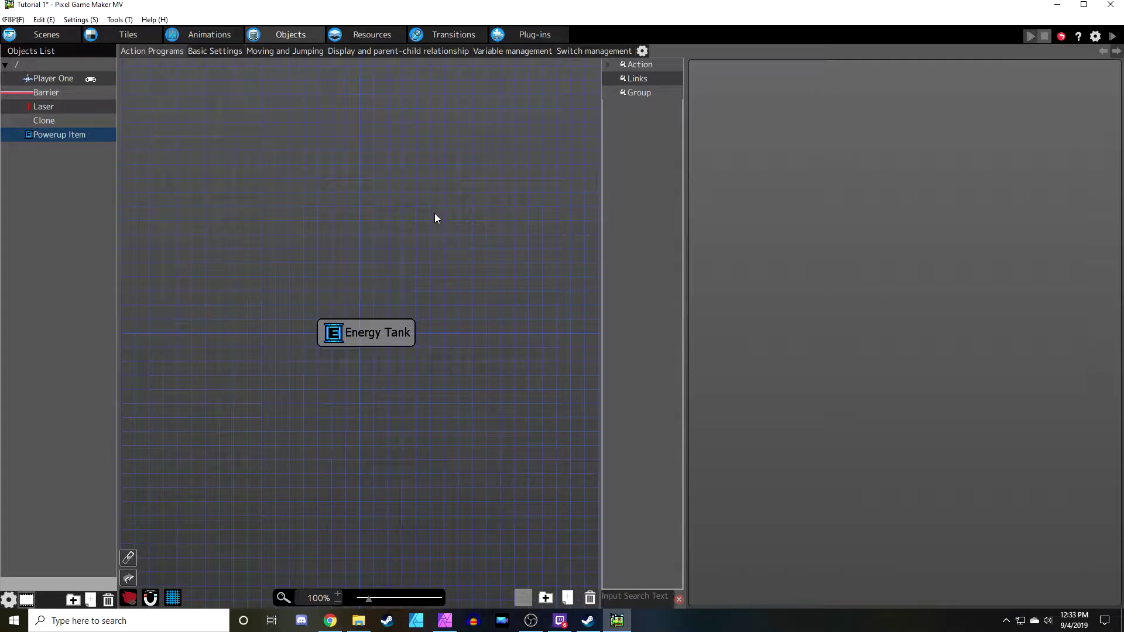
# Add a second action directly below Energy Tank and name it Destroy
pyautogui.rightClick(361, 401)
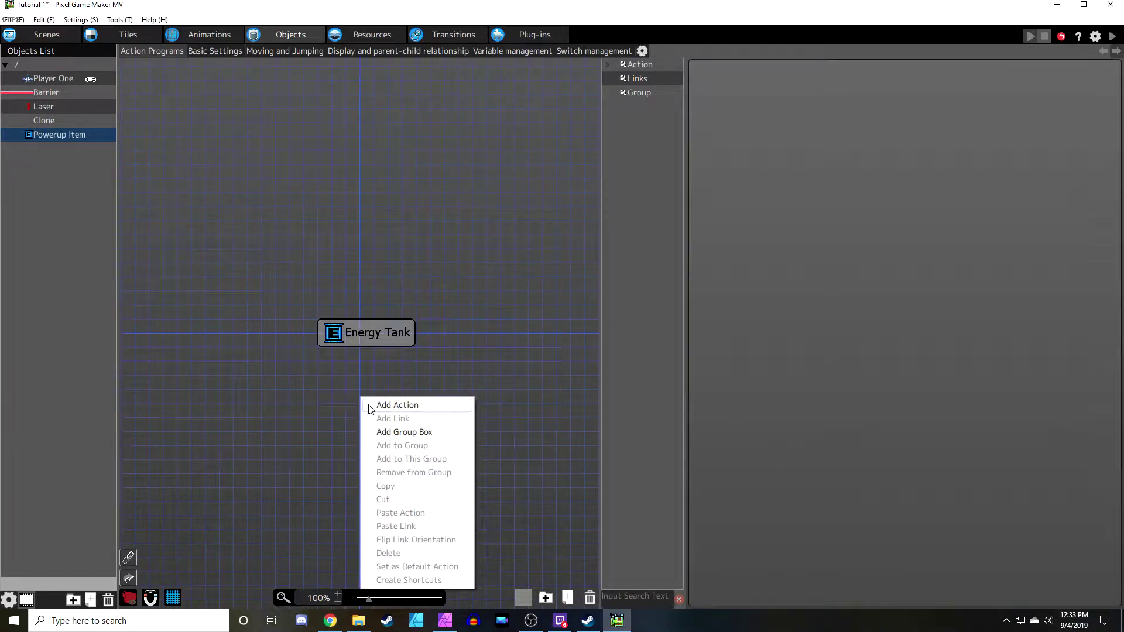
pyautogui.click(397, 405)
pyautogui.moveTo(375, 405); pyautogui.dragTo(332, 403)
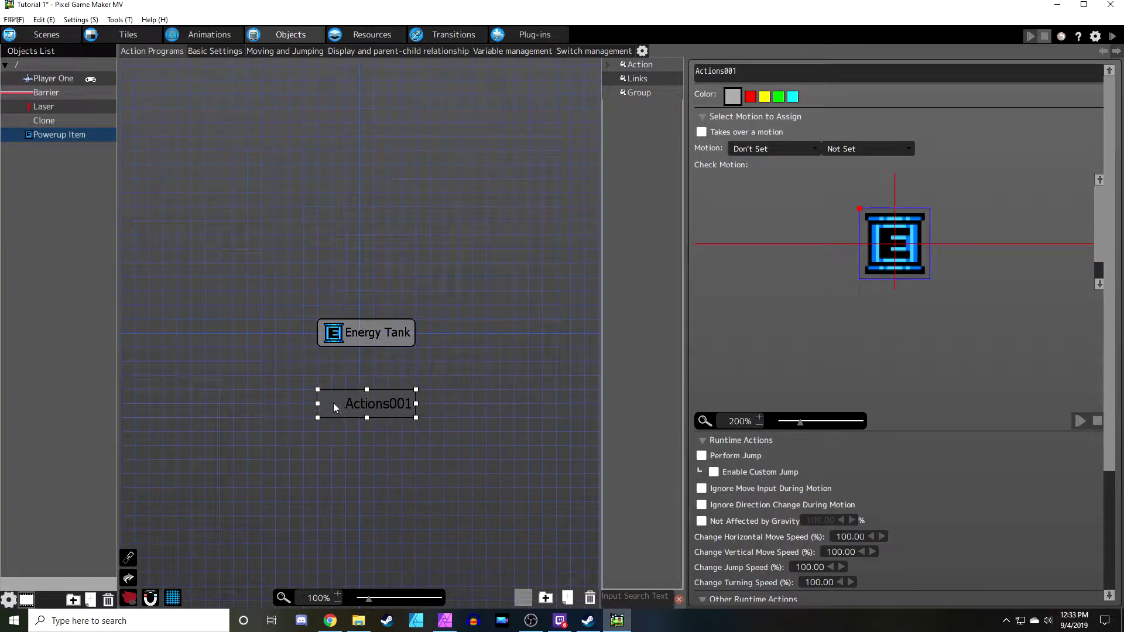
pyautogui.write('Destroy')
pyautogui.press('Return')
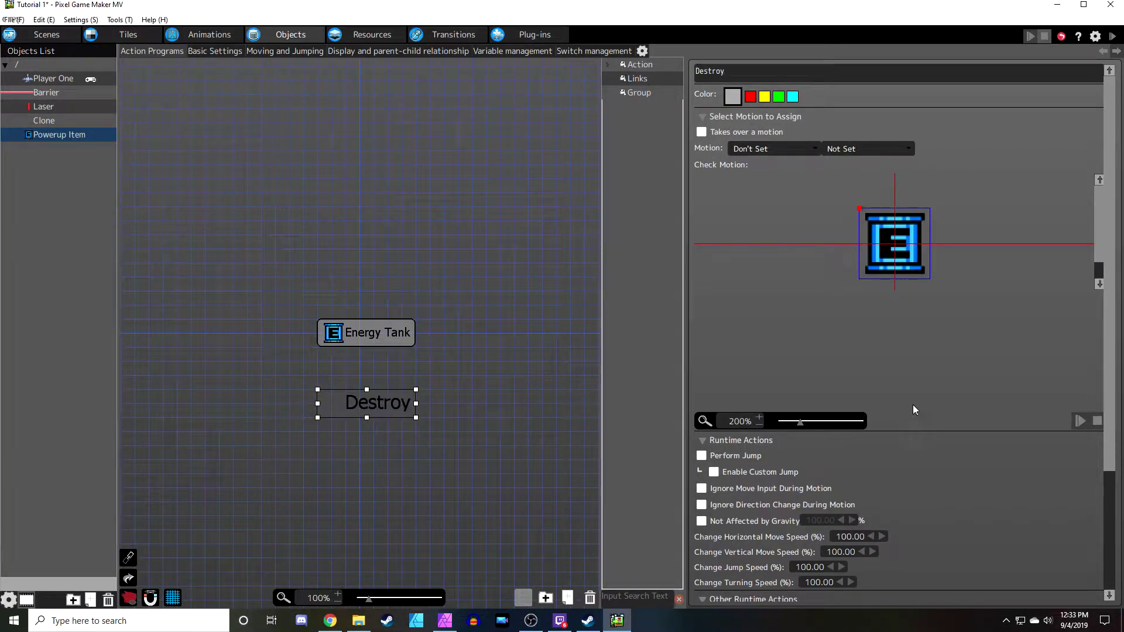
# Give the Destroy action a Destroy Object runtime action
pyautogui.scroll(-3, 928, 441)
pyautogui.click(704, 488)
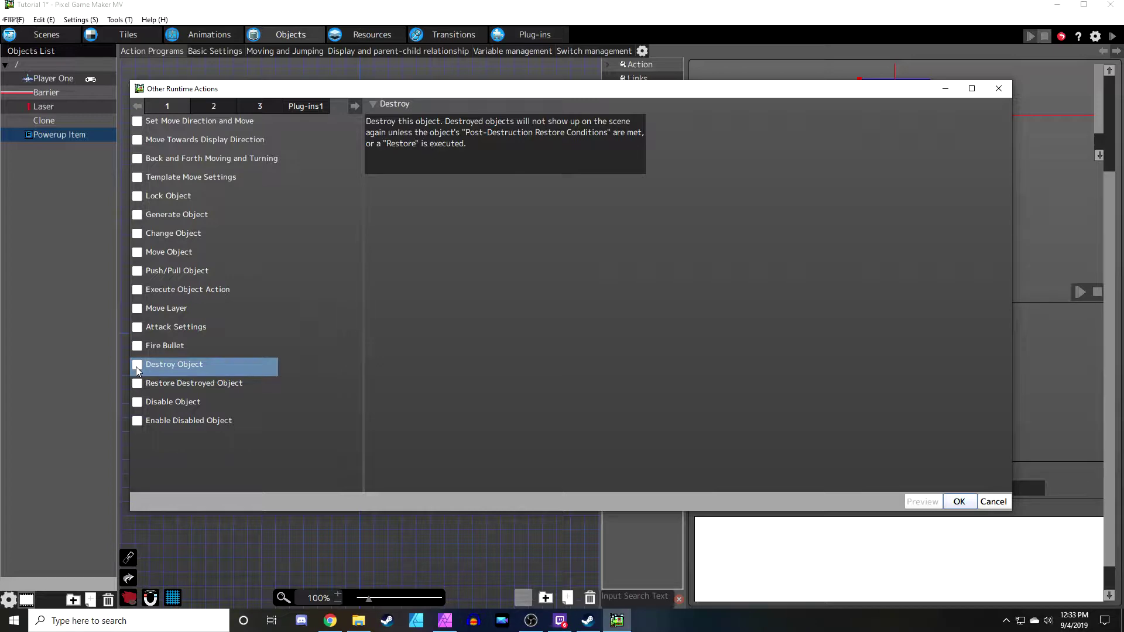
pyautogui.click(967, 506)
# Link the Energy Tank action to the Destroy action
pyautogui.rightClick(359, 338)
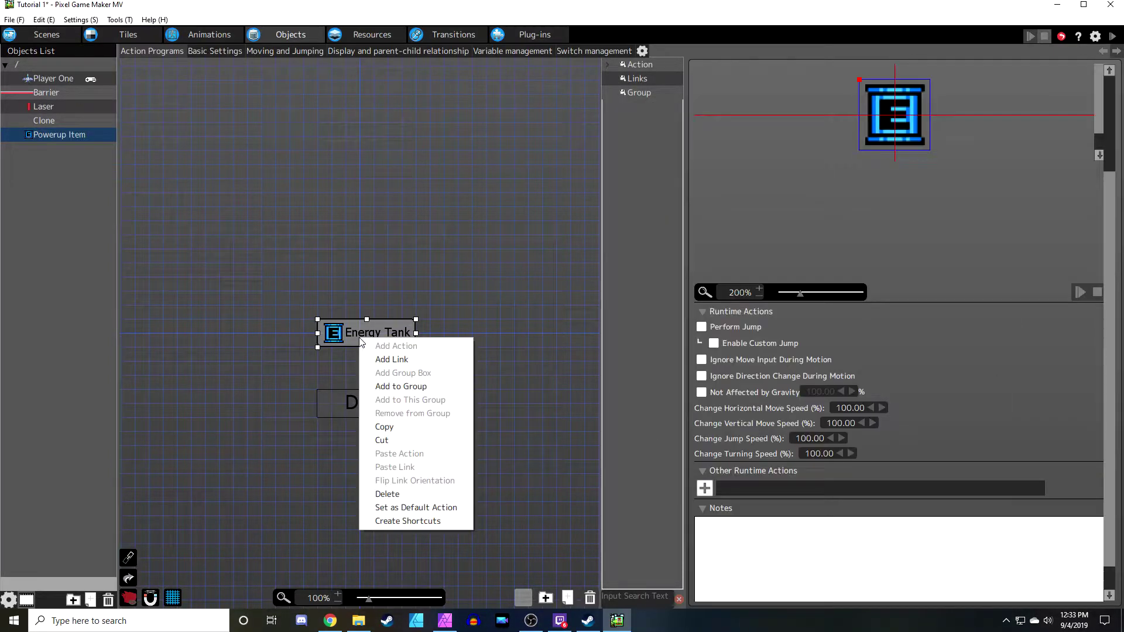
pyautogui.click(391, 359)
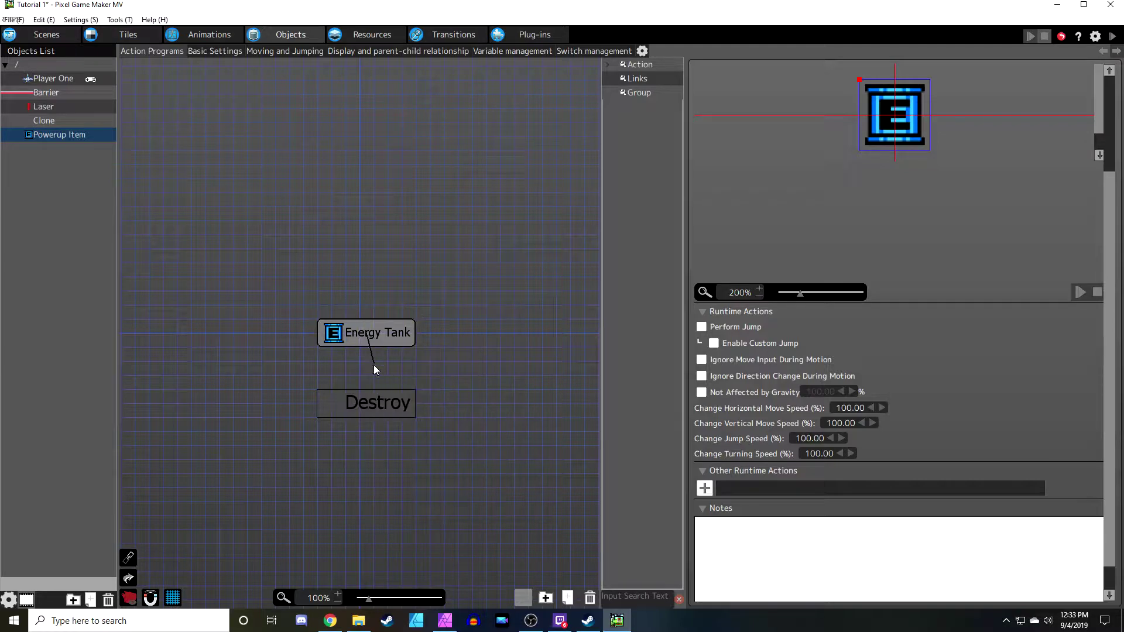
pyautogui.click(369, 404)
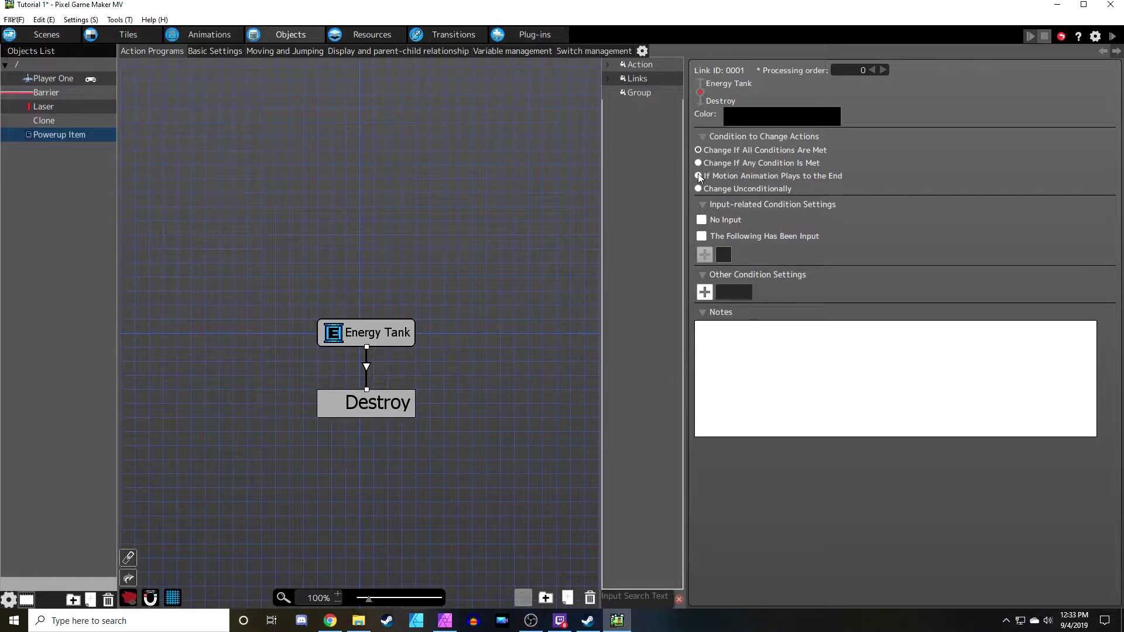
# Make the link require contact with the collision detection of other objects, in all directions, with Player One as the target object
pyautogui.click(704, 292)
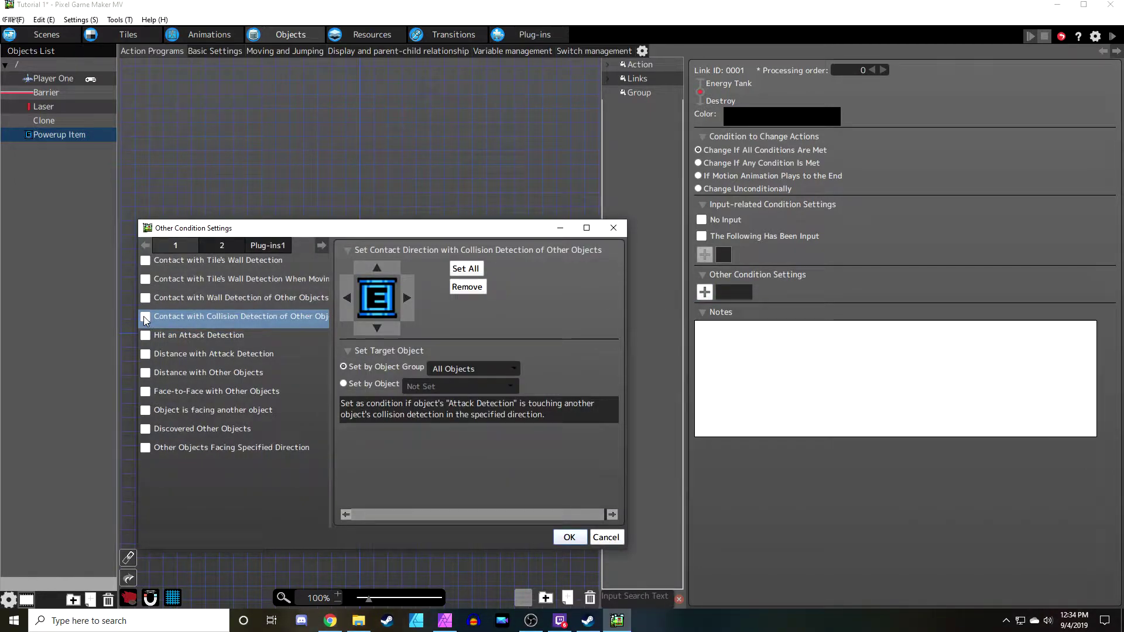
pyautogui.click(144, 317)
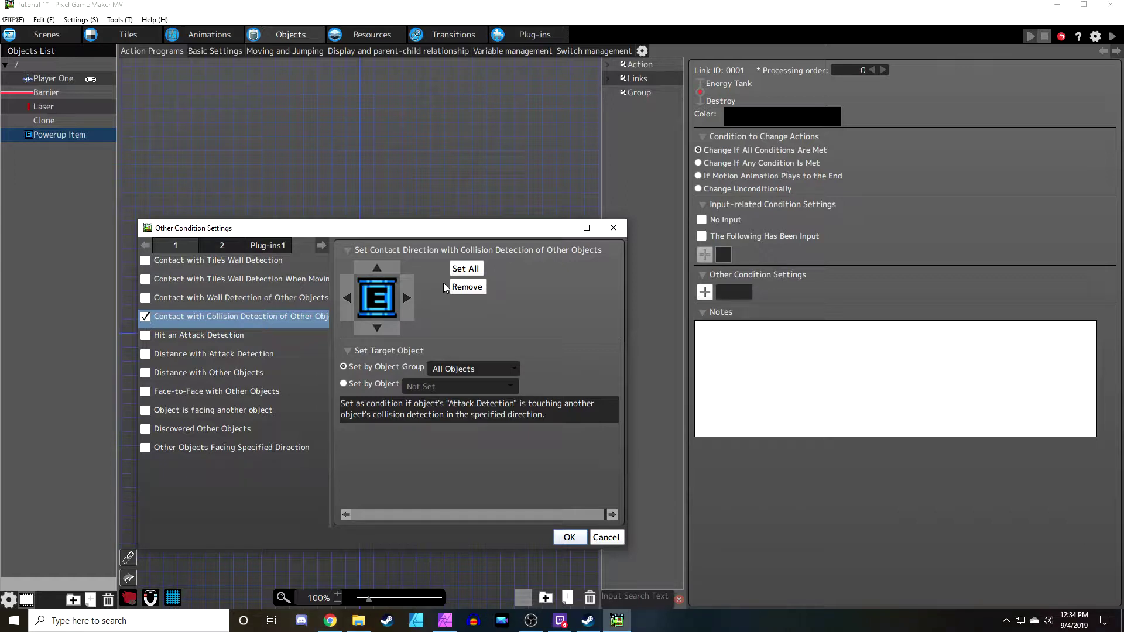
pyautogui.click(465, 269)
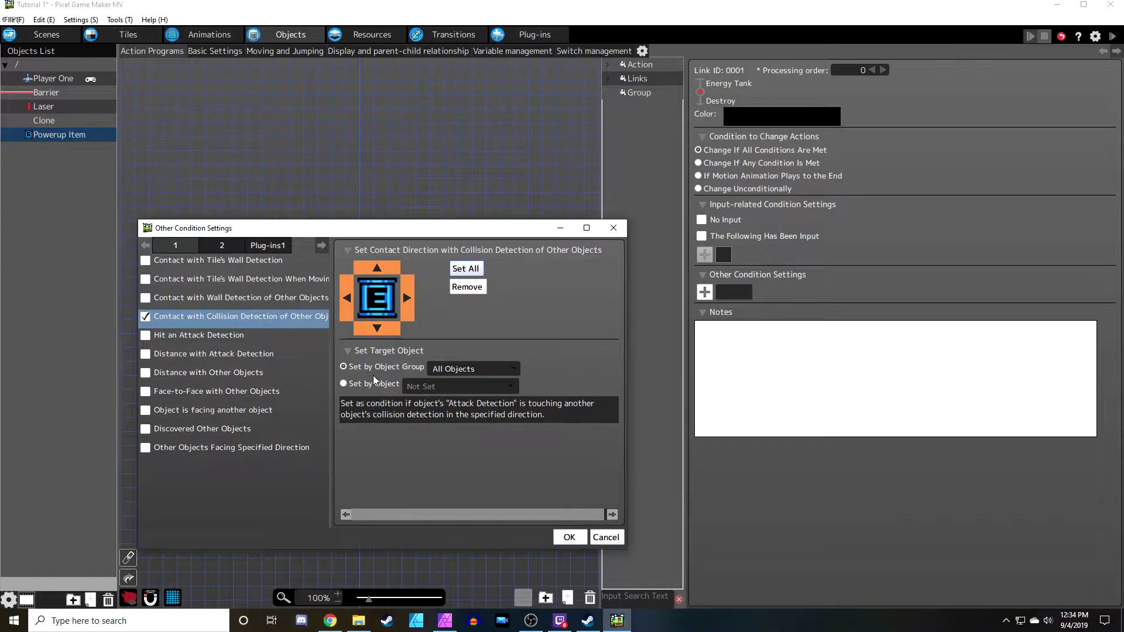
pyautogui.click(344, 385)
pyautogui.click(419, 386)
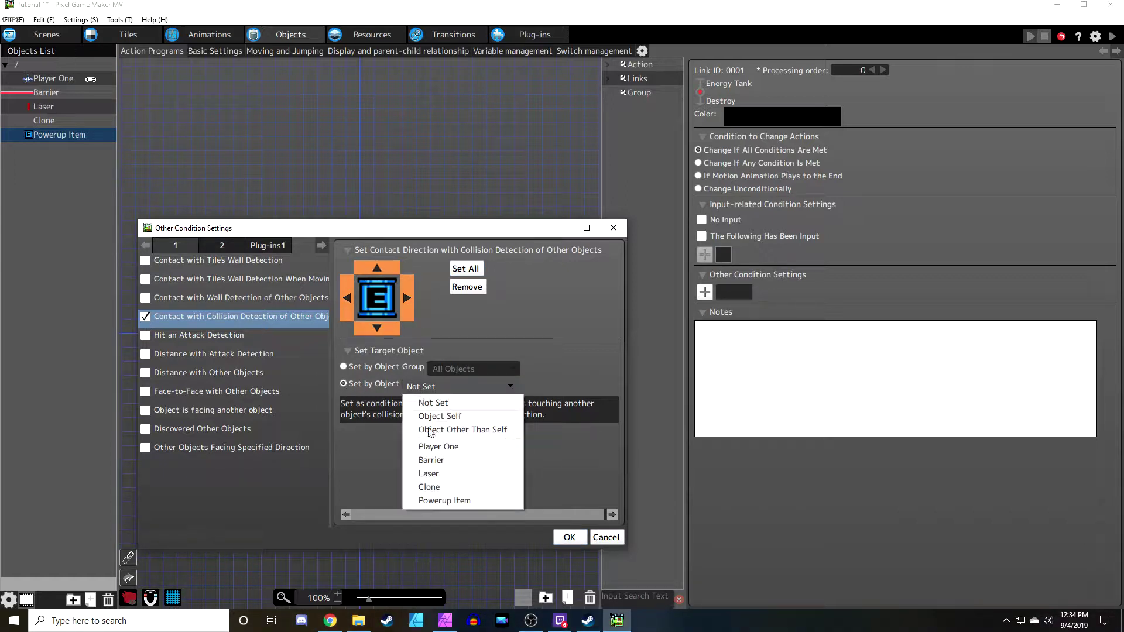
pyautogui.click(436, 473)
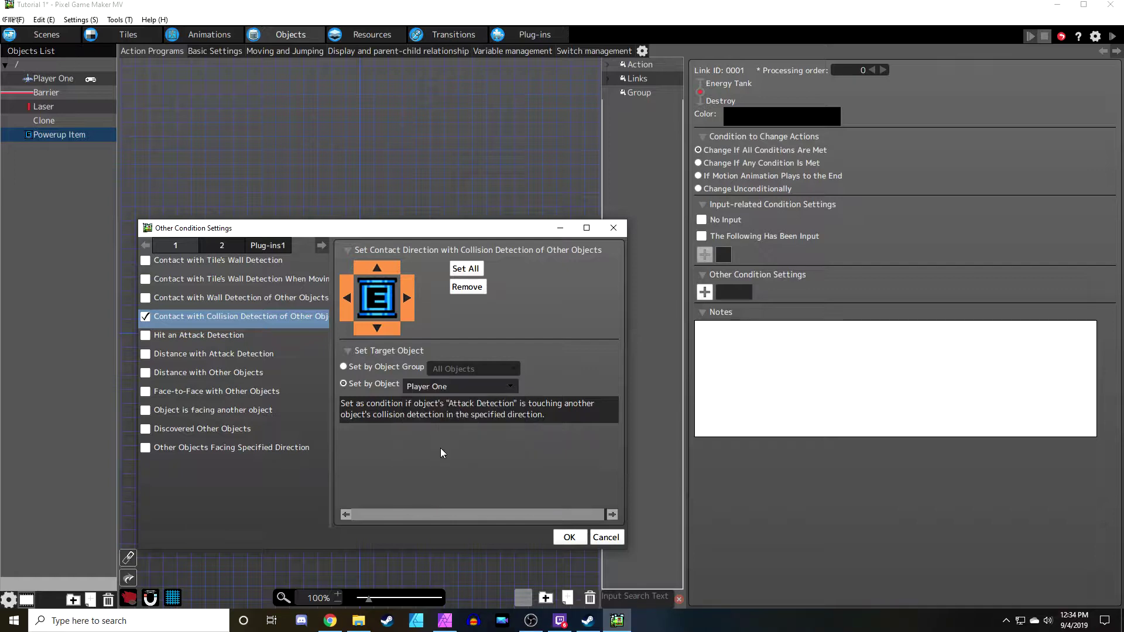
pyautogui.click(574, 536)
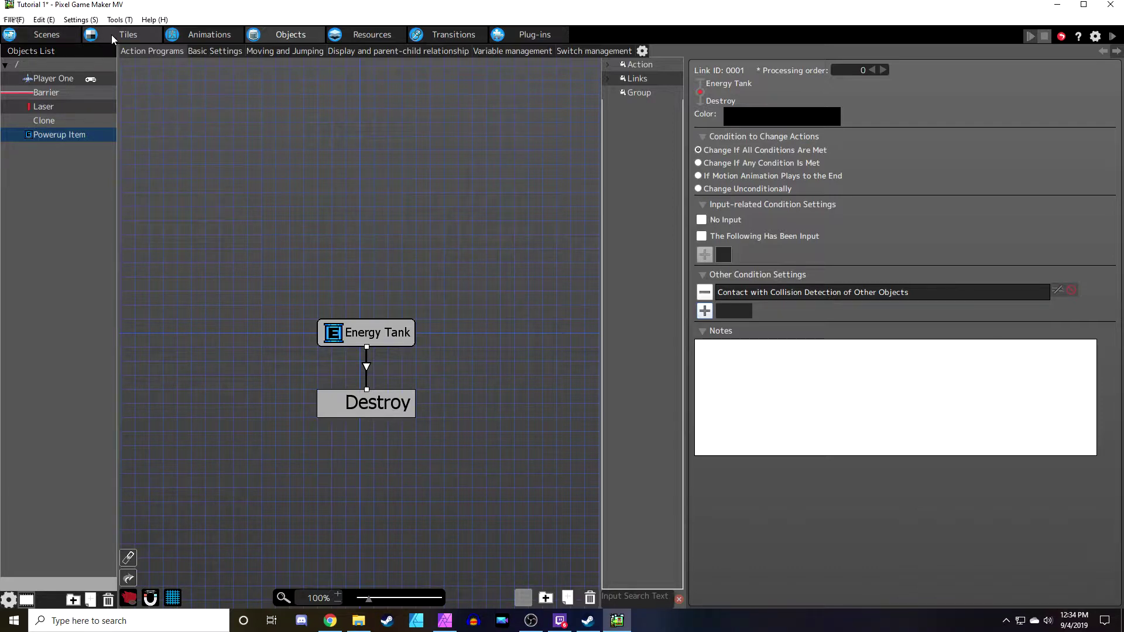
# Place a Powerup Item in the Level One scene between the barriers at about X 322, Y 1500, scaled to about 70% by 65%
pyautogui.click(65, 33)
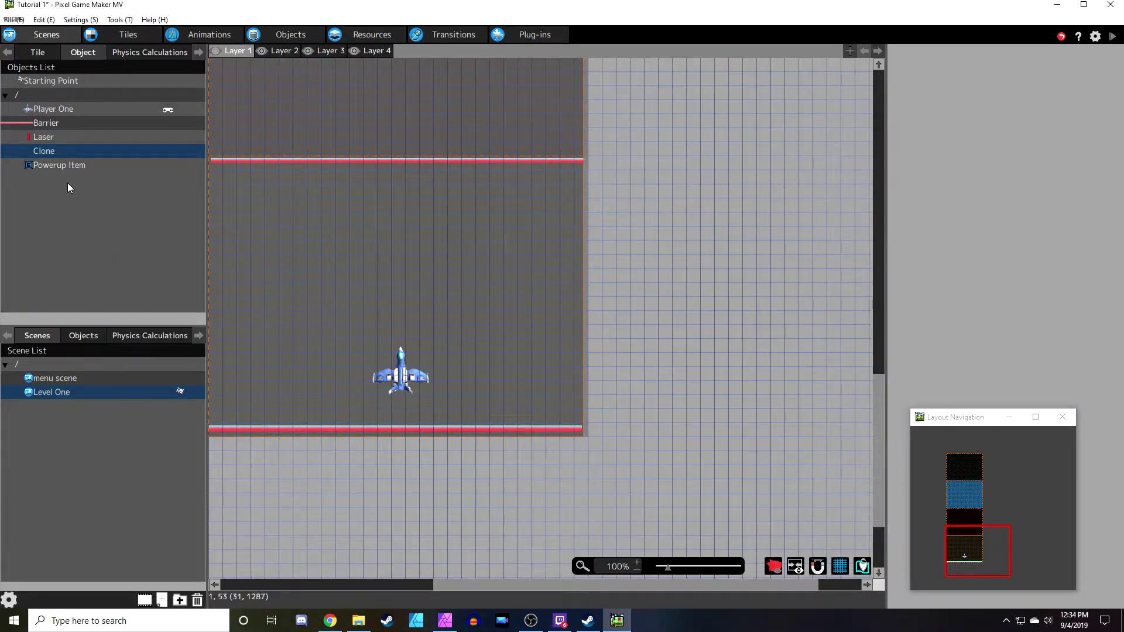
pyautogui.click(83, 336)
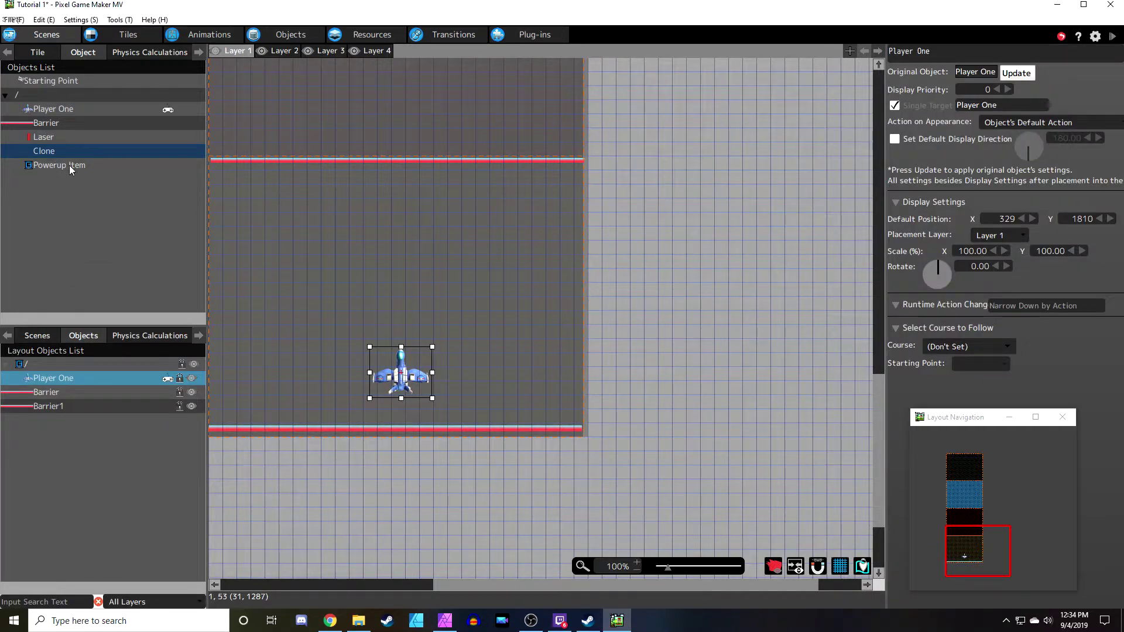
pyautogui.moveTo(69, 165); pyautogui.dragTo(398, 189)
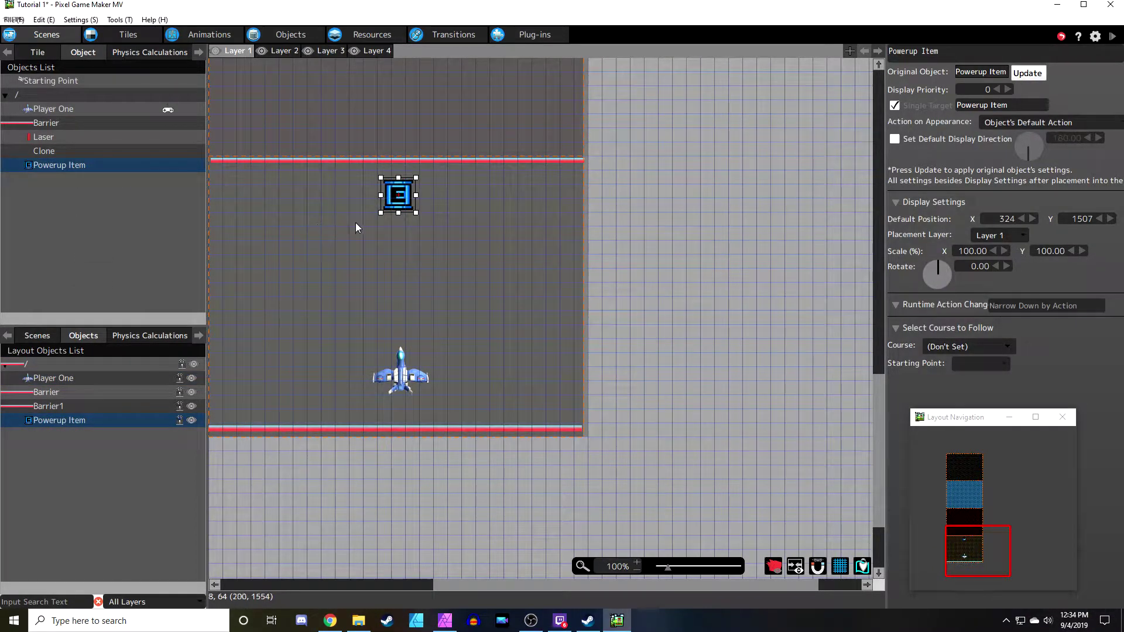
pyautogui.moveTo(381, 213); pyautogui.dragTo(391, 200)
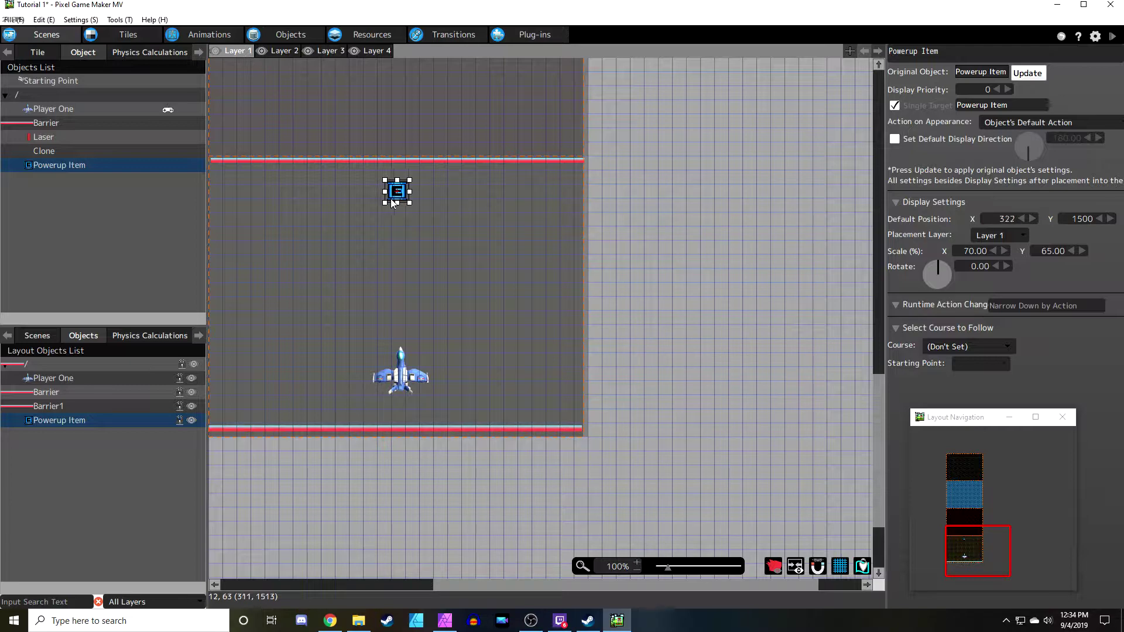
pyautogui.click(354, 227)
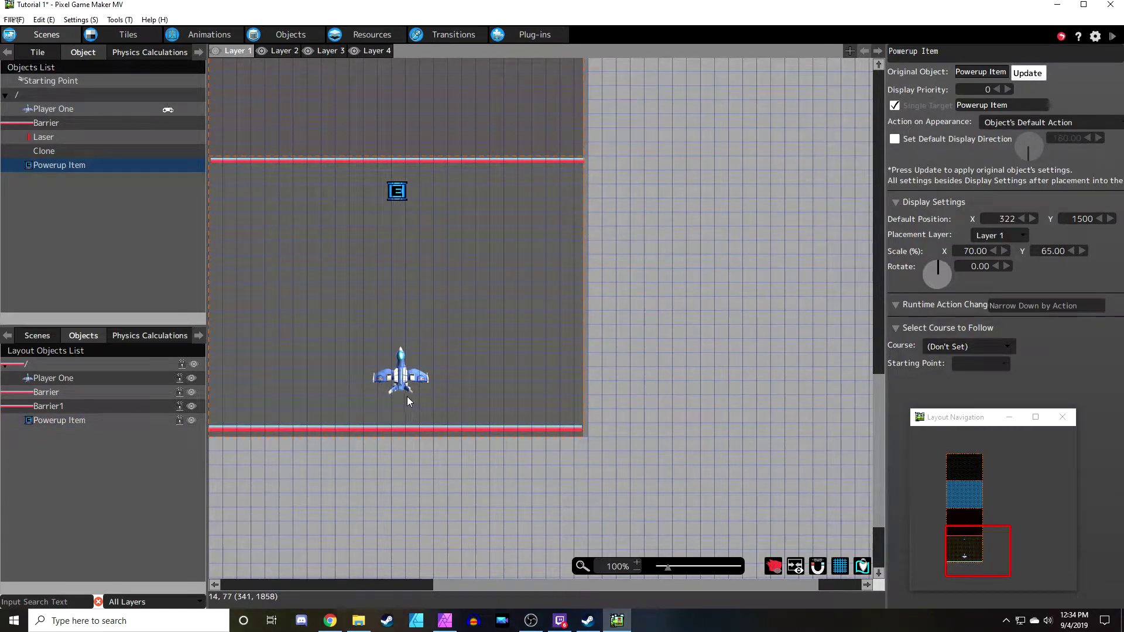
# Save the project and test-play the level, flying the ship around to try the powerup, and close the game
pyautogui.hotkey('ctrl', 's')
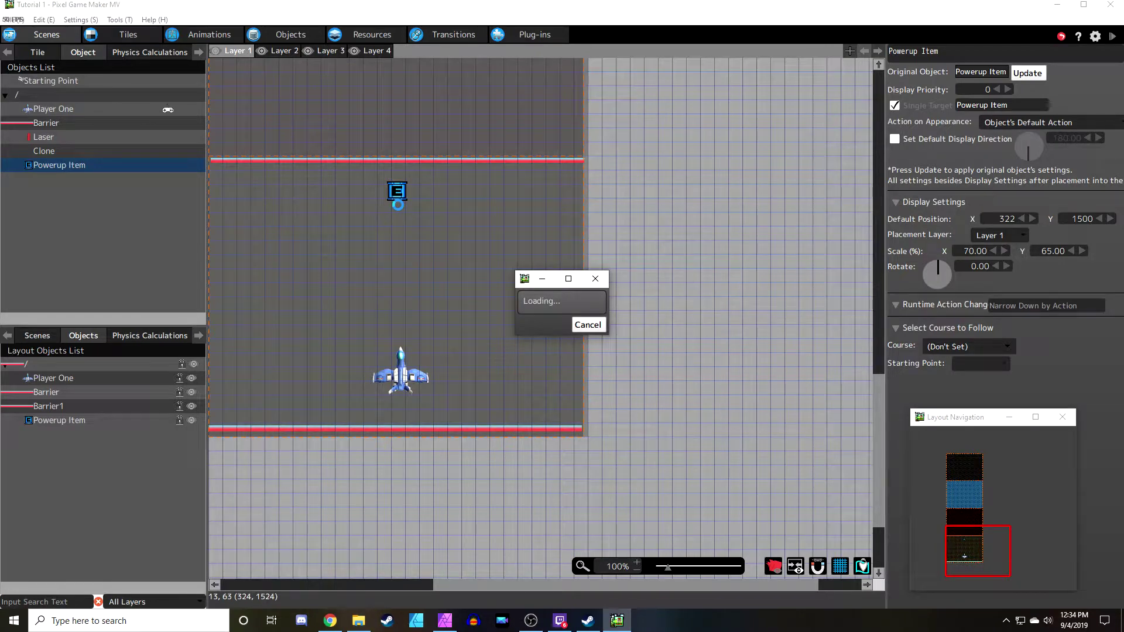
pyautogui.press('Up')
pyautogui.press('Left')
pyautogui.press('Down')
pyautogui.press('Down')
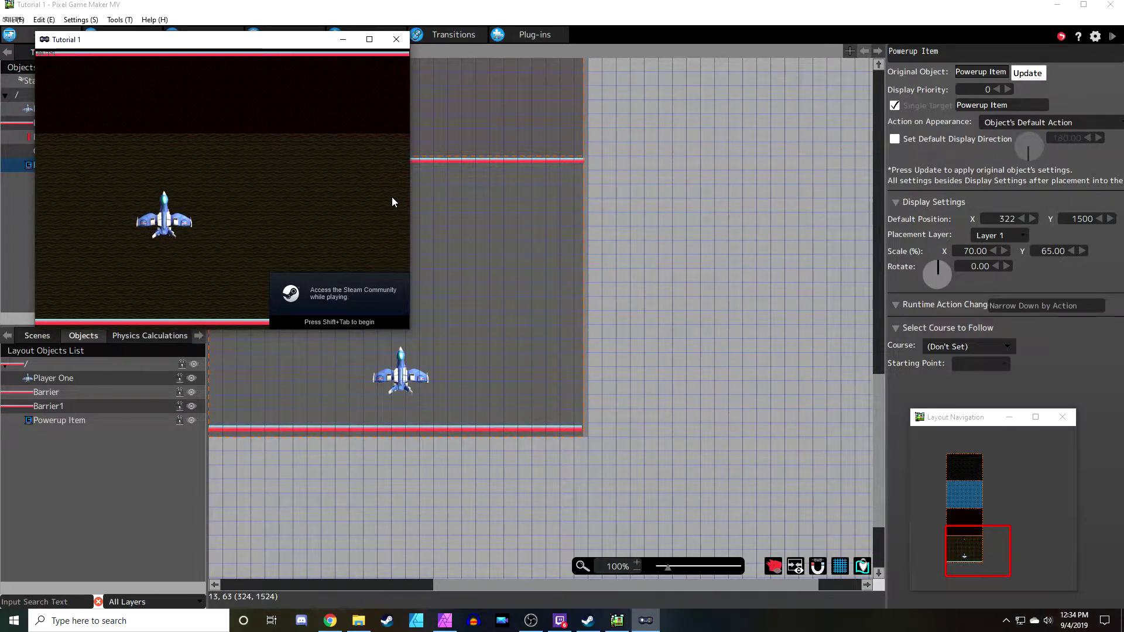
pyautogui.click(396, 42)
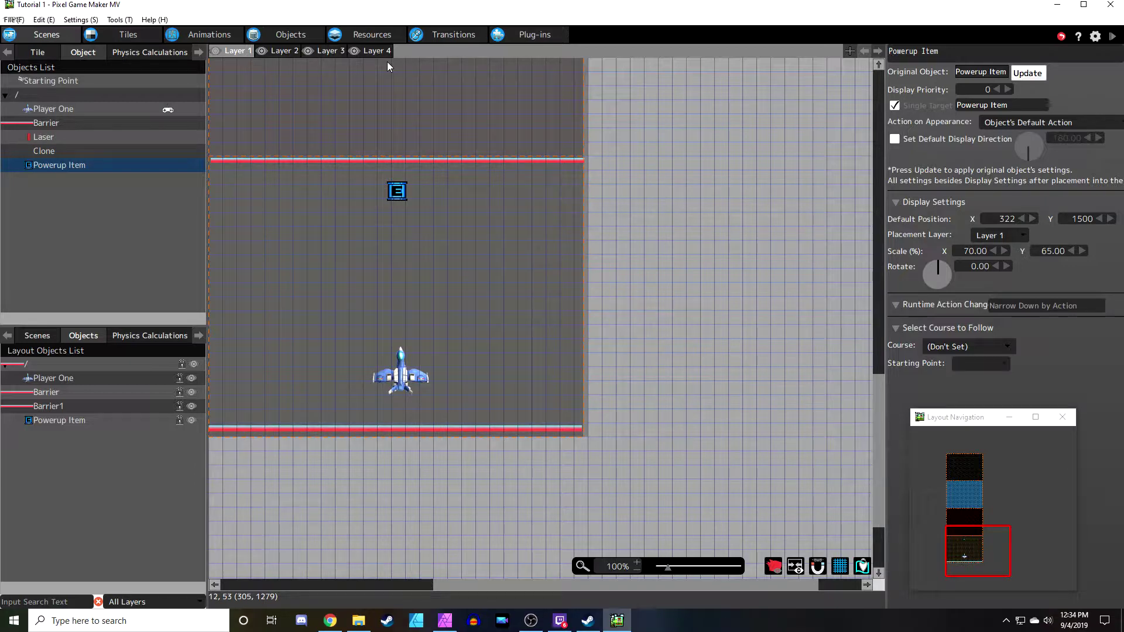
# Set the opacity of the Clone animation's frame to 255
pyautogui.click(203, 34)
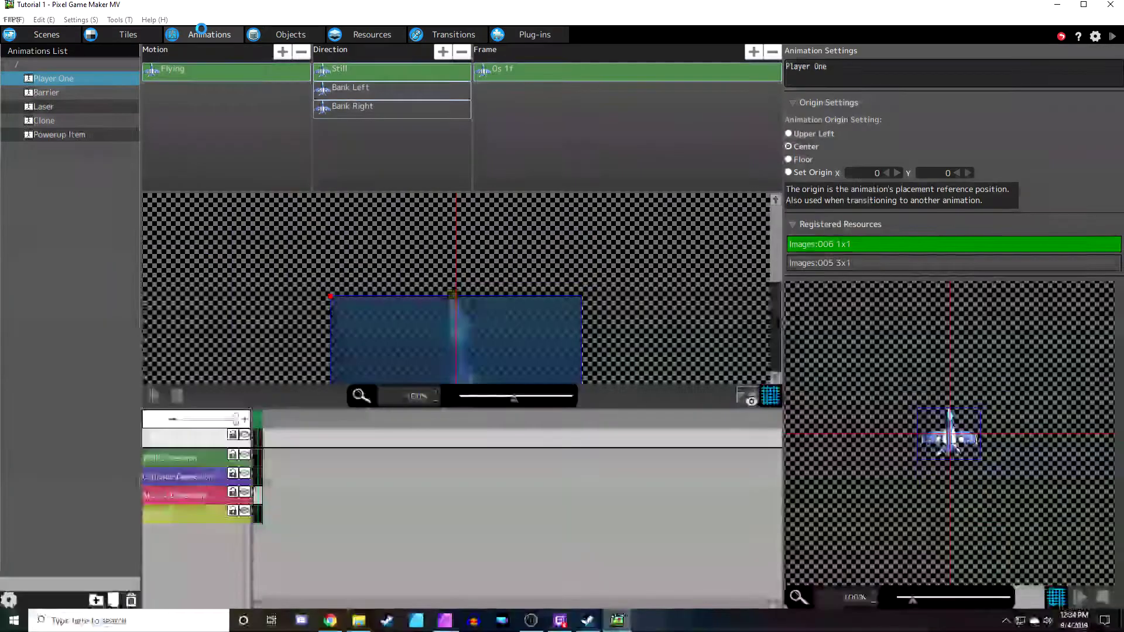
pyautogui.click(49, 122)
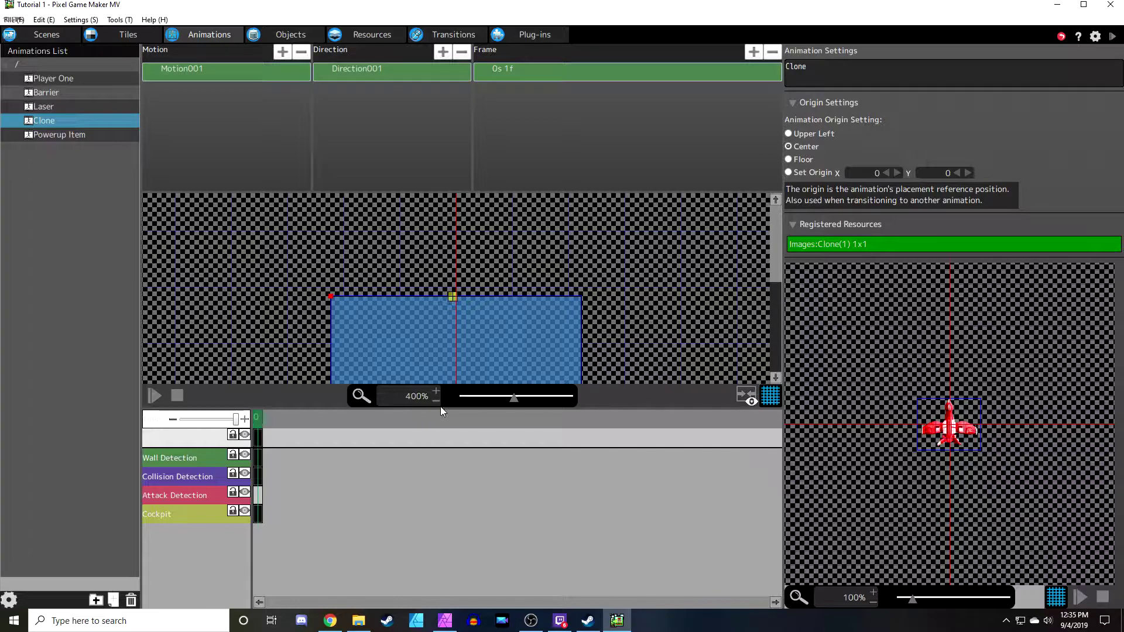
pyautogui.scroll(-3, 436, 402)
pyautogui.click(437, 392)
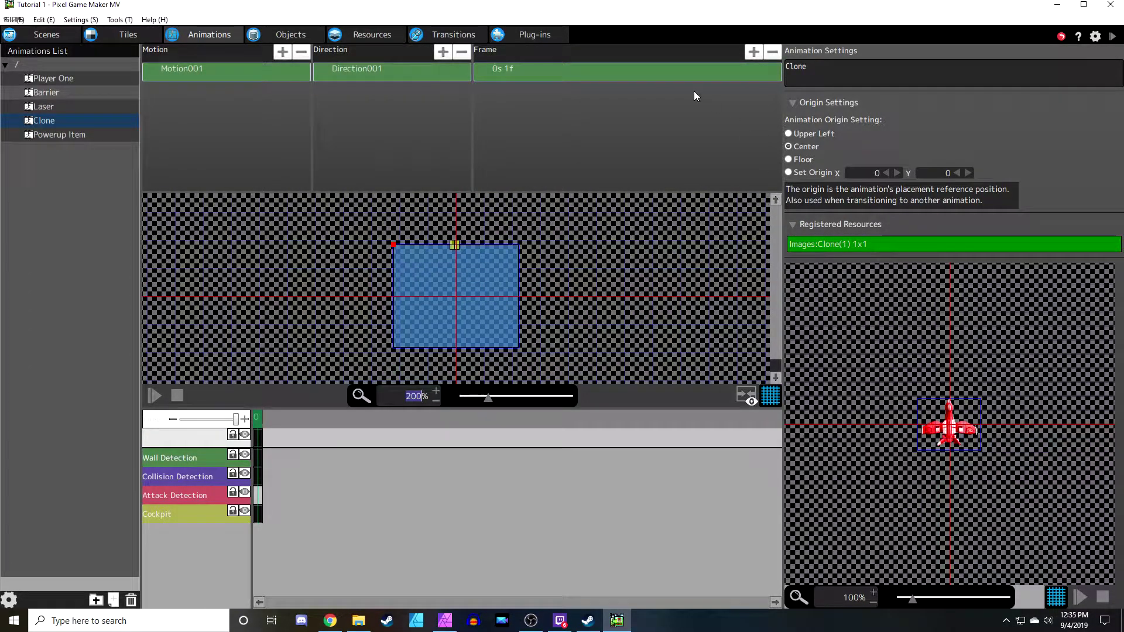
pyautogui.click(592, 72)
pyautogui.moveTo(819, 229); pyautogui.dragTo(869, 230)
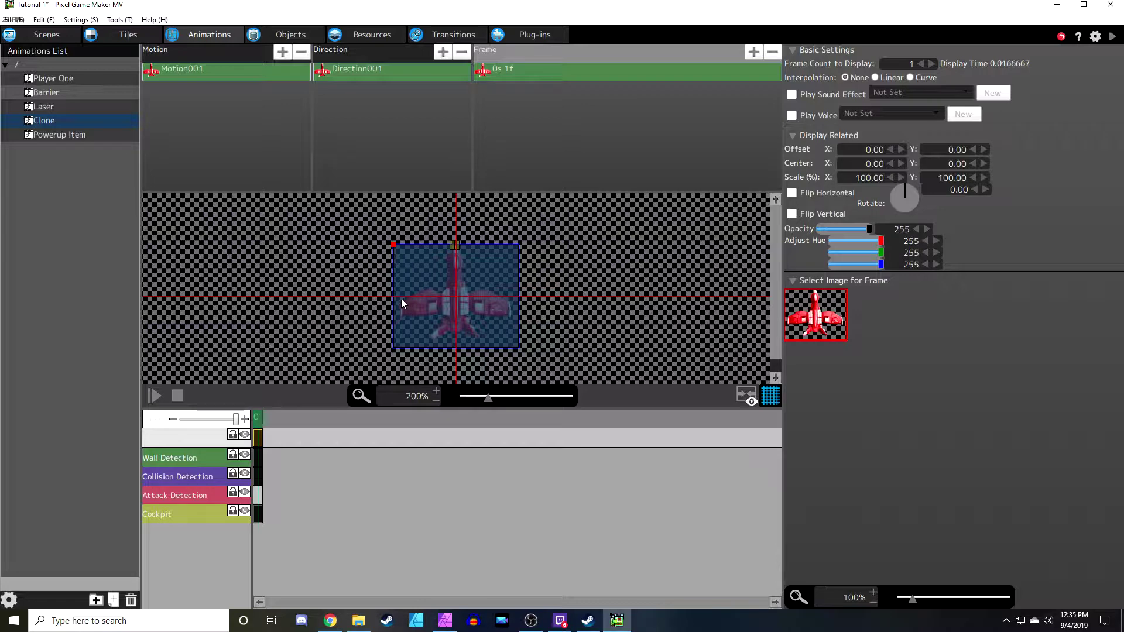
# Add two connection point lines to the Clone animation below Cockpit
pyautogui.rightClick(175, 547)
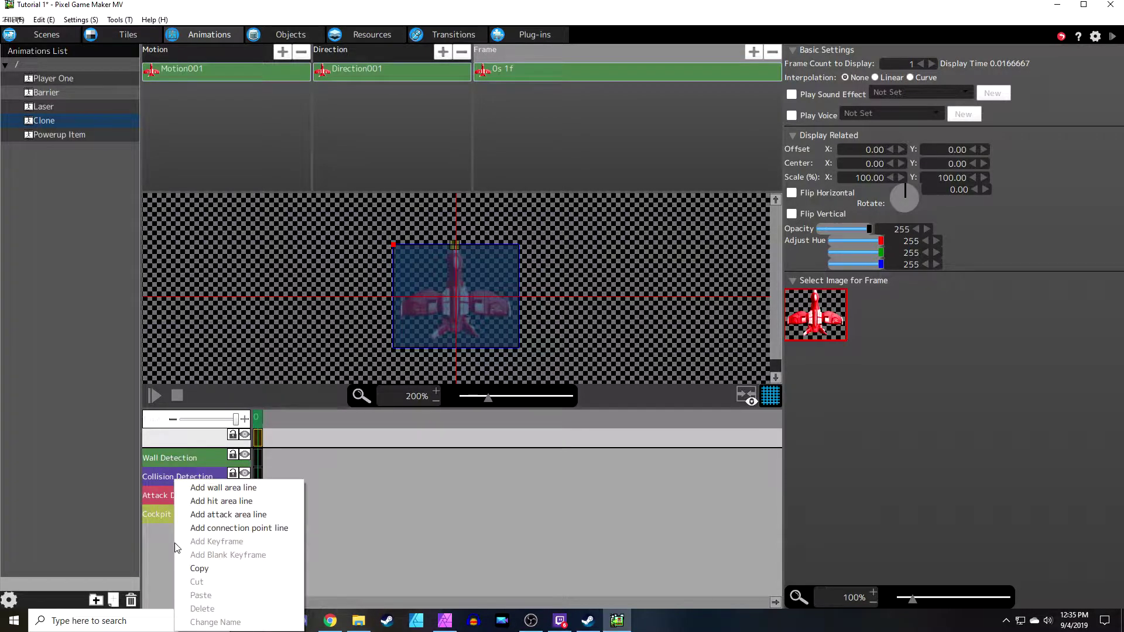
pyautogui.click(187, 528)
pyautogui.rightClick(181, 553)
pyautogui.click(203, 530)
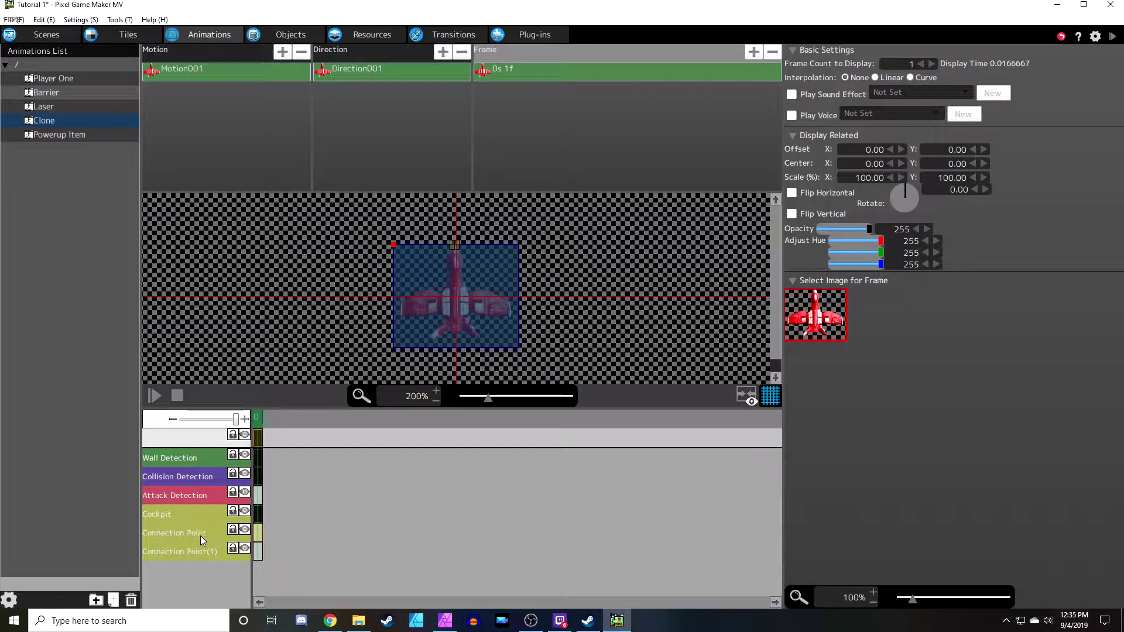
# Rename the first new connection point line to Left Wing
pyautogui.rightClick(202, 539)
pyautogui.click(237, 621)
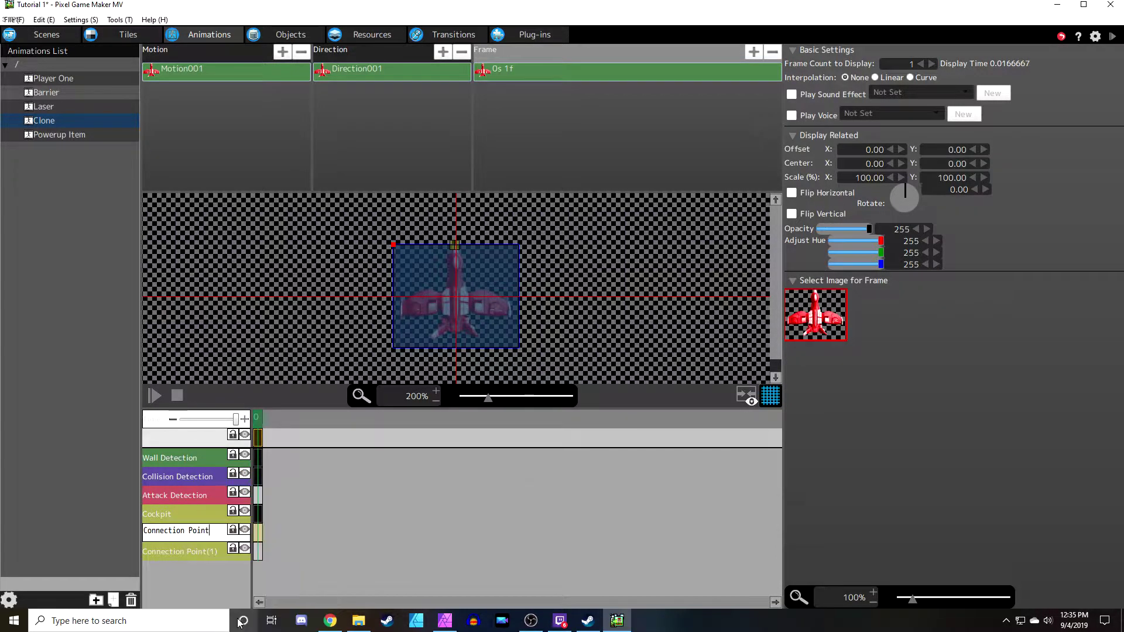
pyautogui.hotkey('ctrl', 'a')
pyautogui.write('Lef')
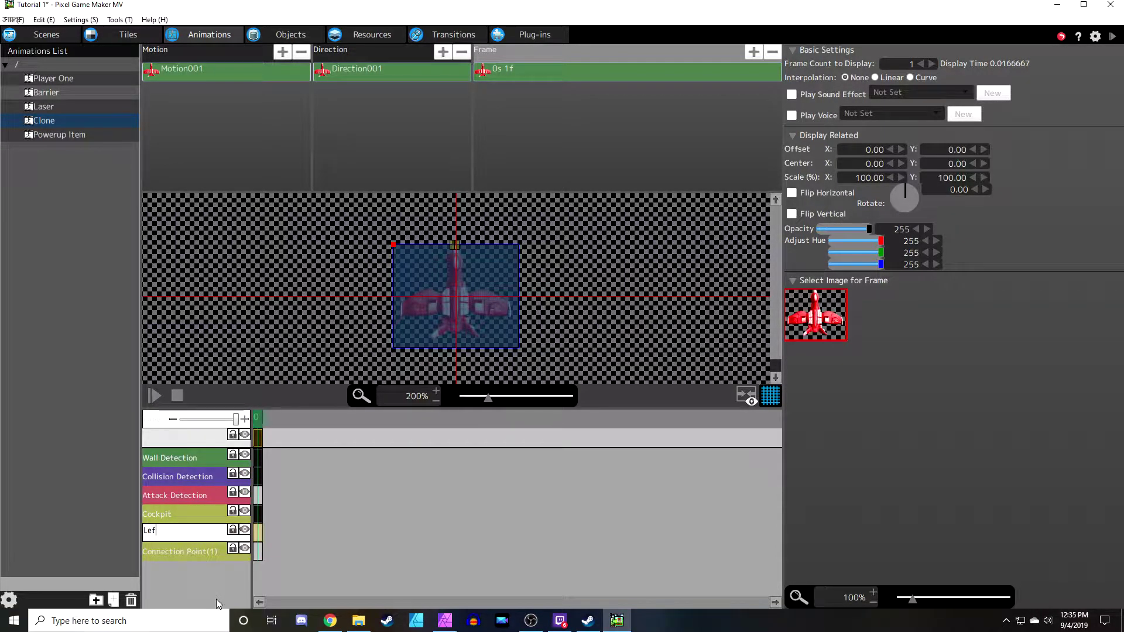
pyautogui.write('t Wing')
pyautogui.press('Return')
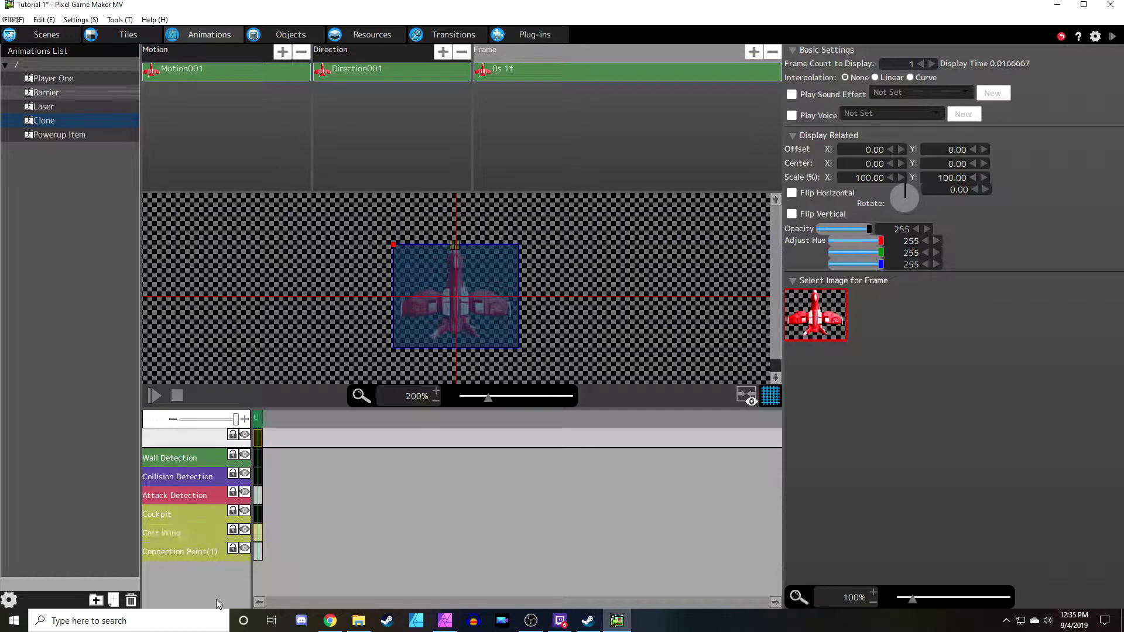
# Rename the second new connection point line to Right Wing
pyautogui.rightClick(196, 555)
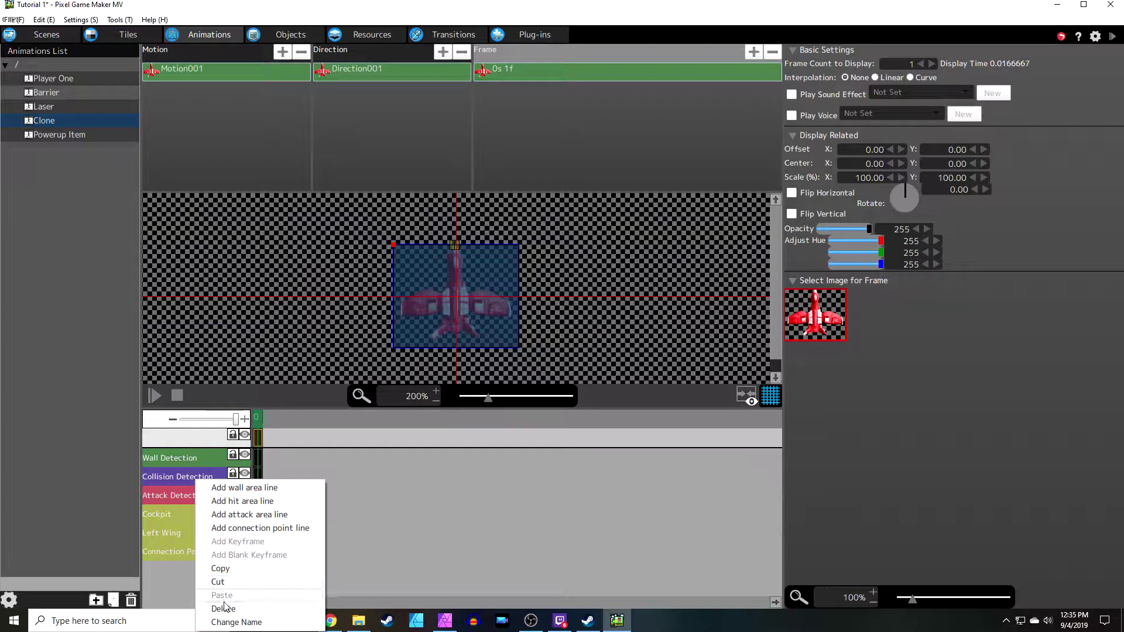
pyautogui.click(229, 623)
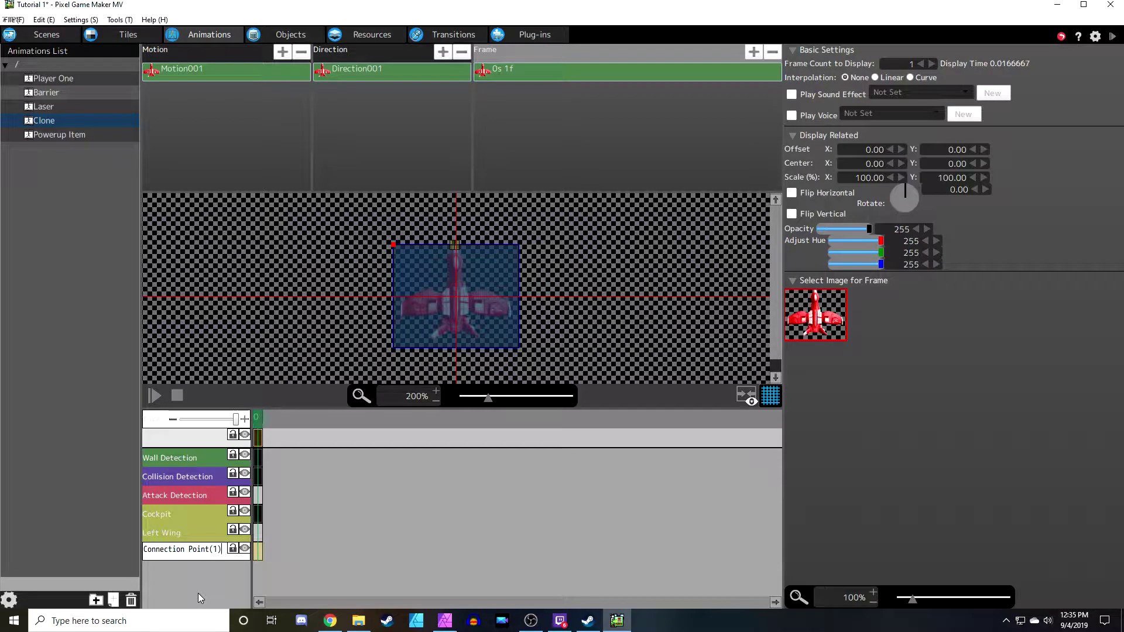
pyautogui.write('Right Wing')
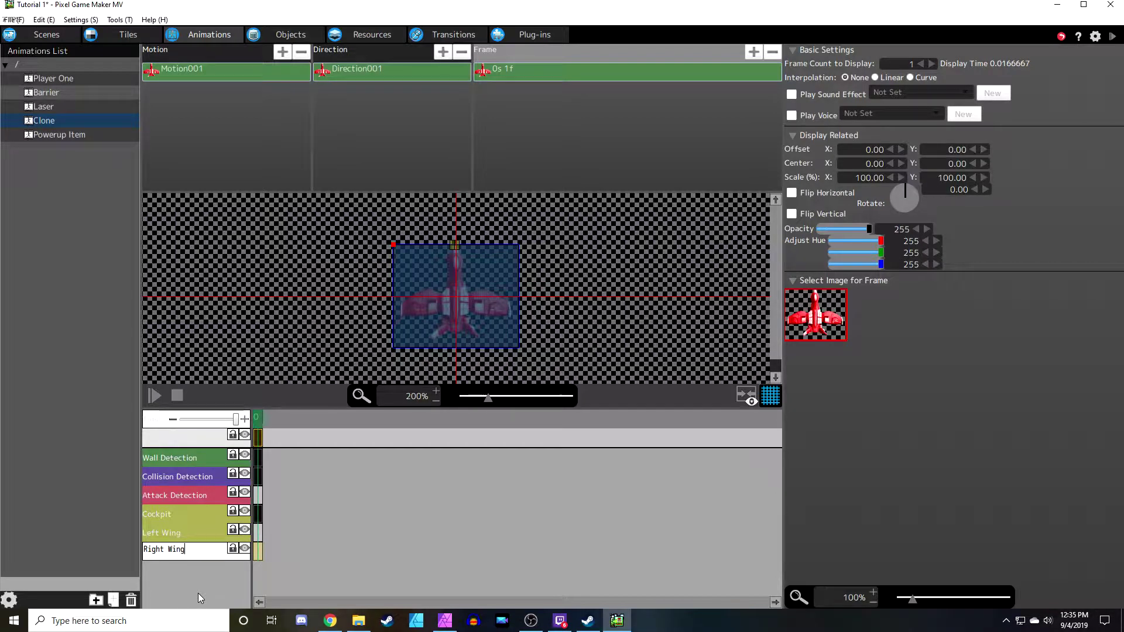
pyautogui.press('Return')
# Set Left Wing as a keyframe with specified size and position, and place its point on the ship's left wing at about X 7, Y 42
pyautogui.click(257, 532)
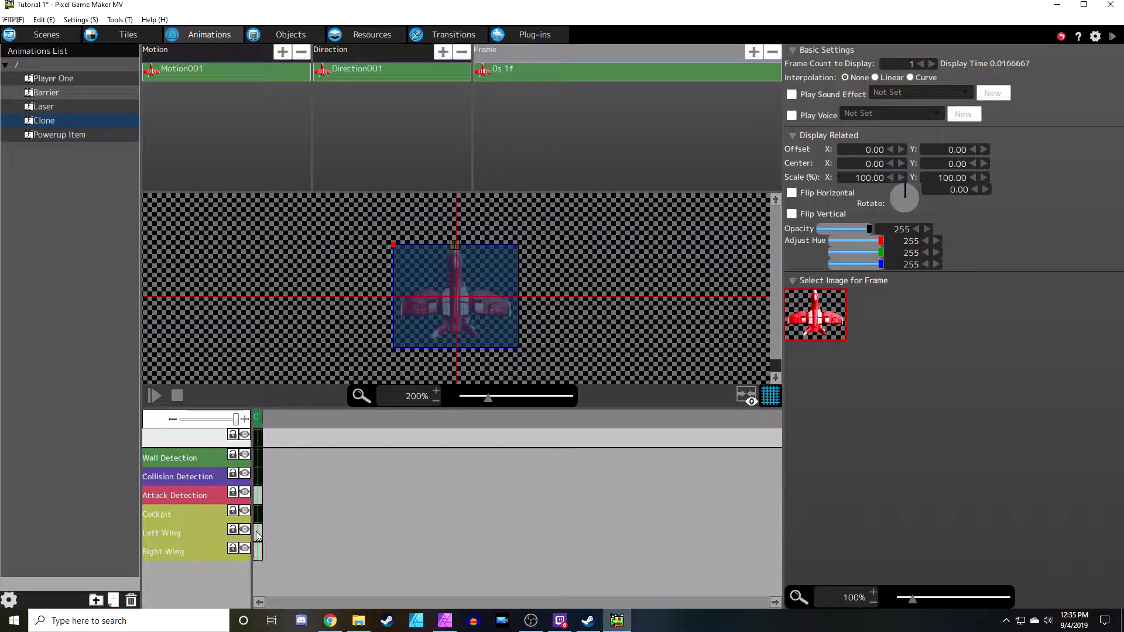
pyautogui.click(792, 111)
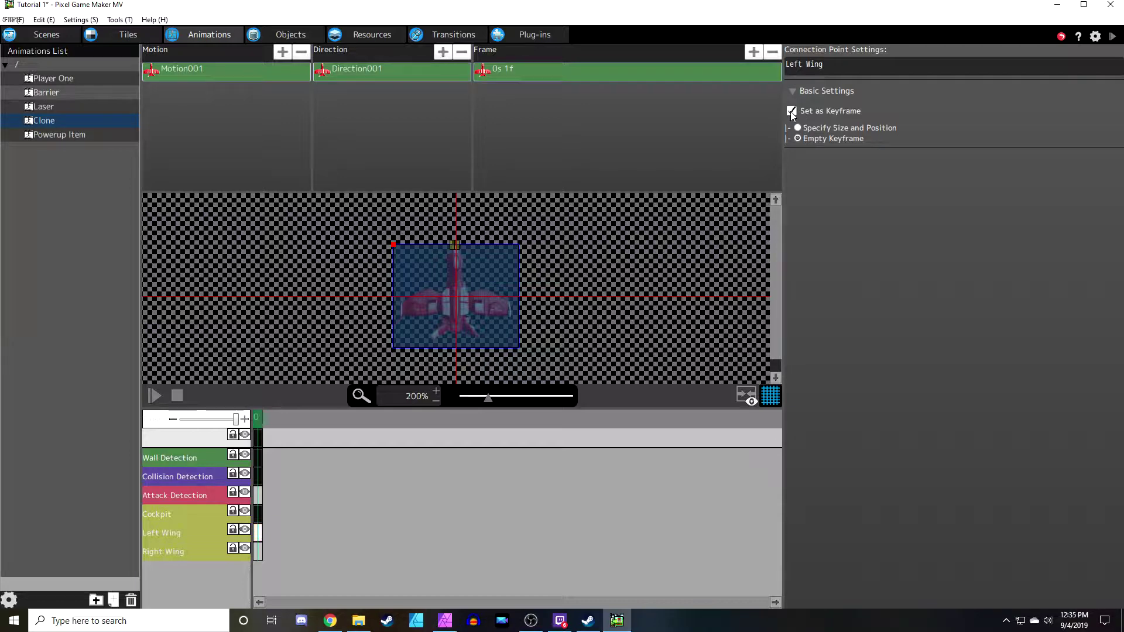
pyautogui.click(797, 128)
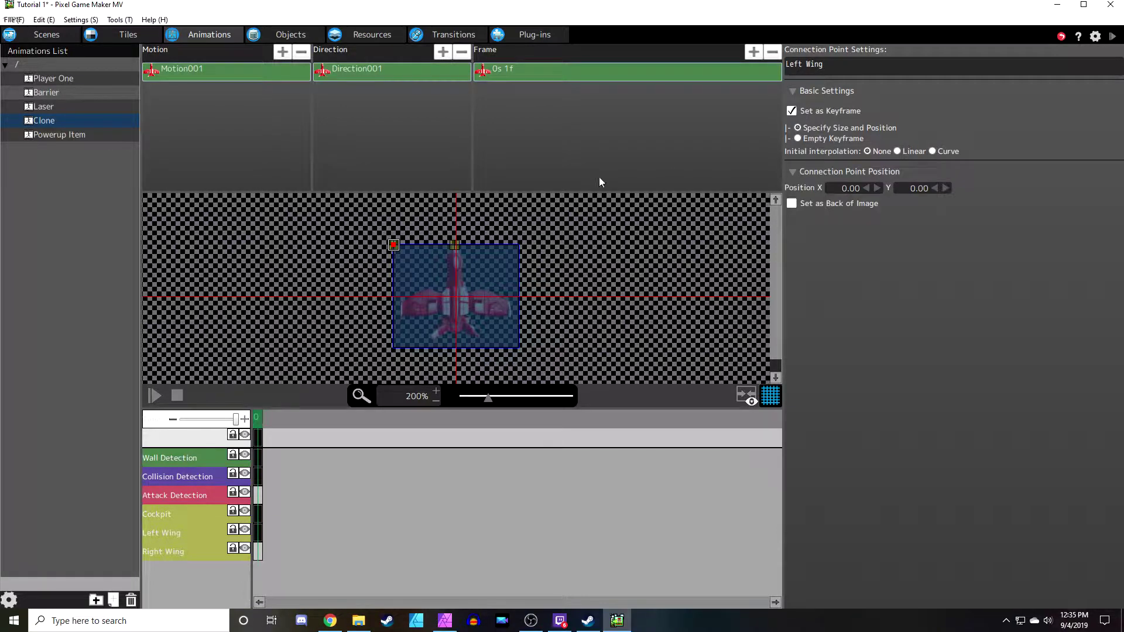
pyautogui.moveTo(396, 247); pyautogui.dragTo(408, 304)
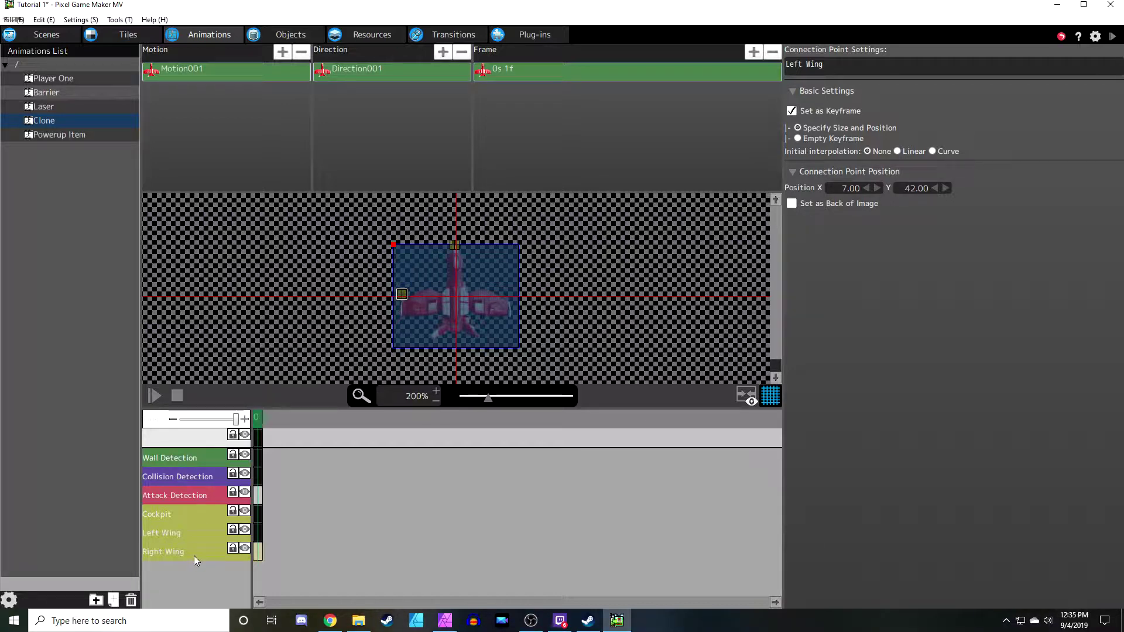
# Set Right Wing as a keyframe with specified size and position, and place its point on the ship's right wing, level with Left Wing
pyautogui.click(257, 555)
pyautogui.click(792, 111)
pyautogui.click(802, 130)
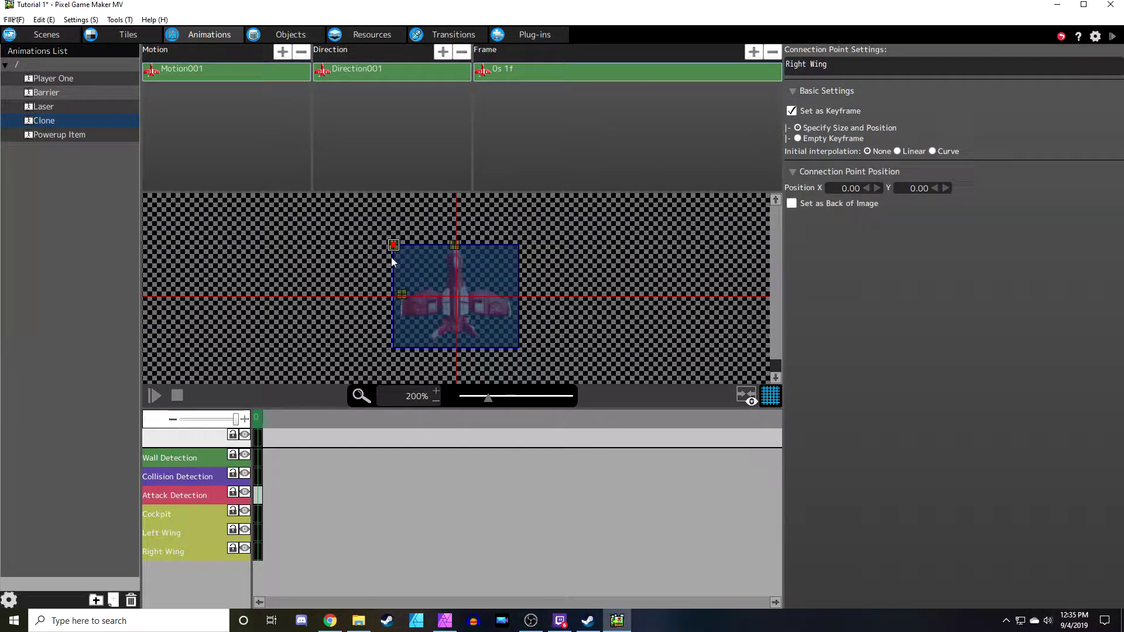
pyautogui.moveTo(485, 280); pyautogui.dragTo(509, 298)
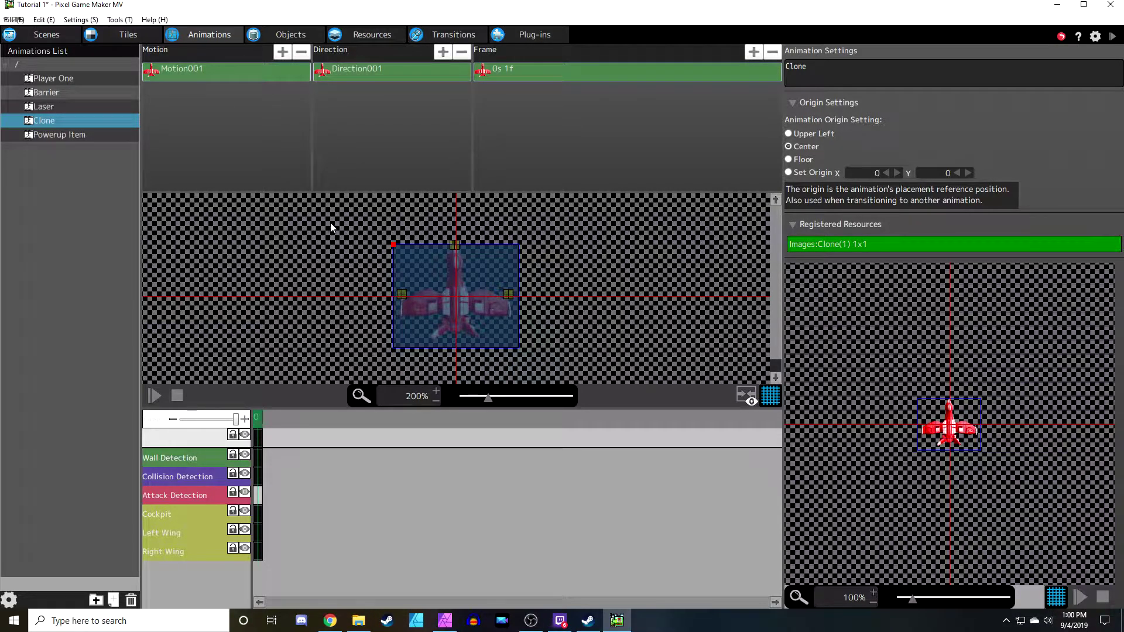
# Examine the Weapon State variable of the Player One object and its default value
pyautogui.click(75, 78)
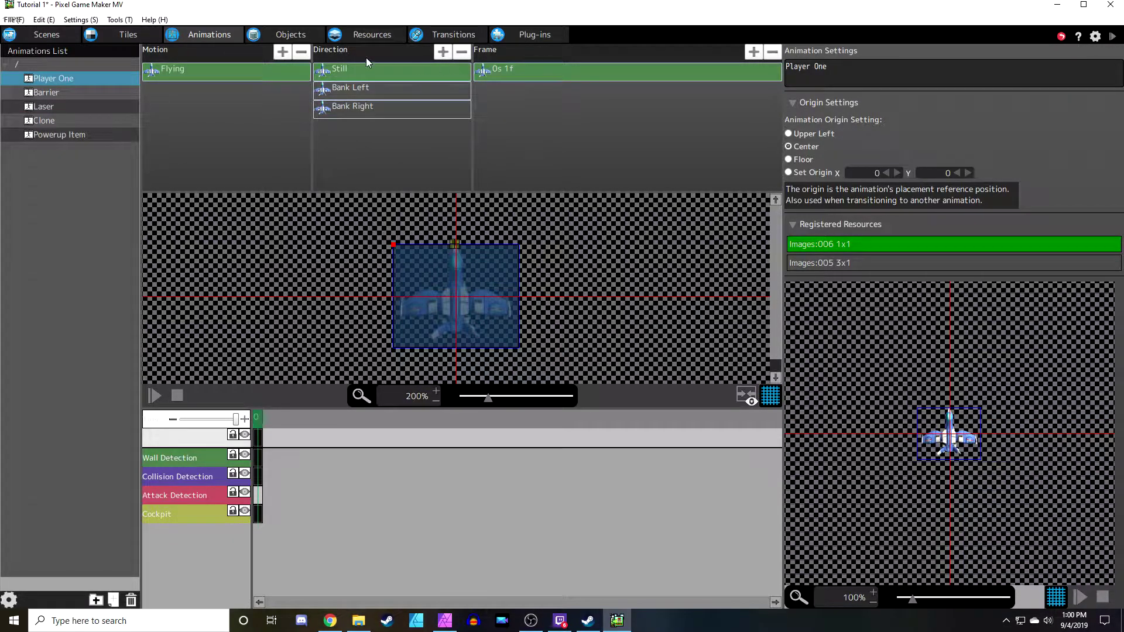
pyautogui.click(284, 36)
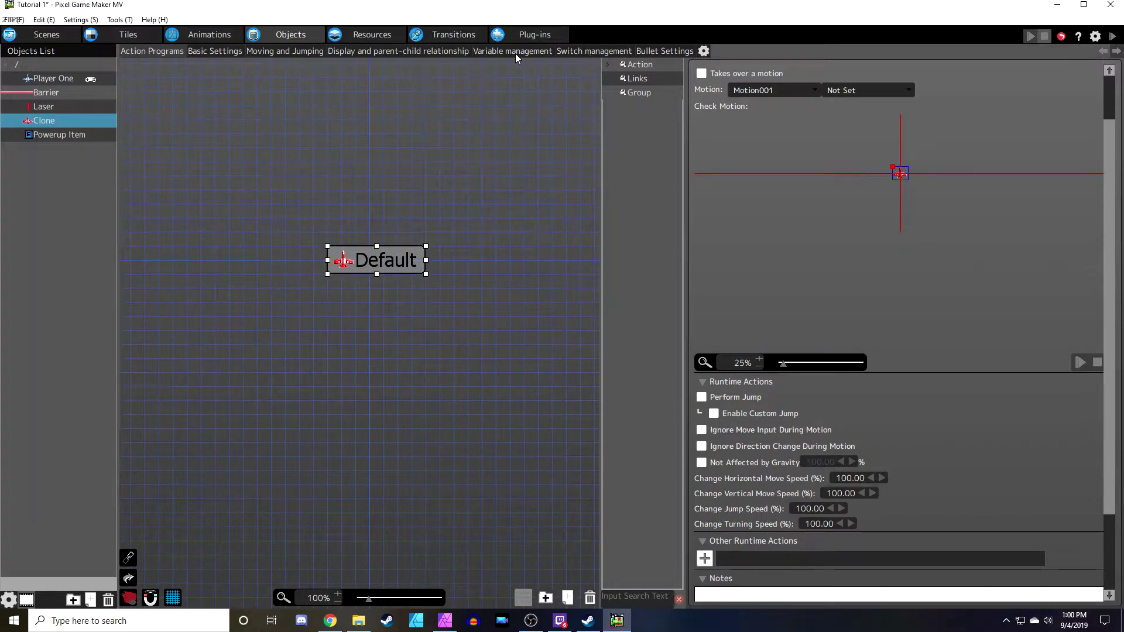
pyautogui.click(57, 80)
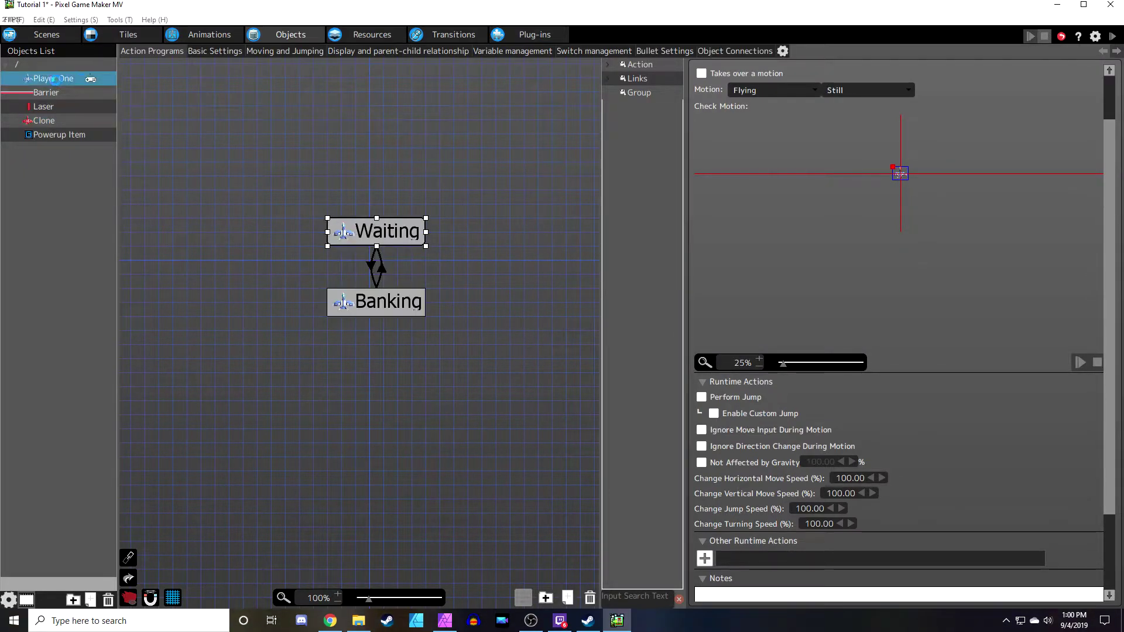
pyautogui.click(485, 50)
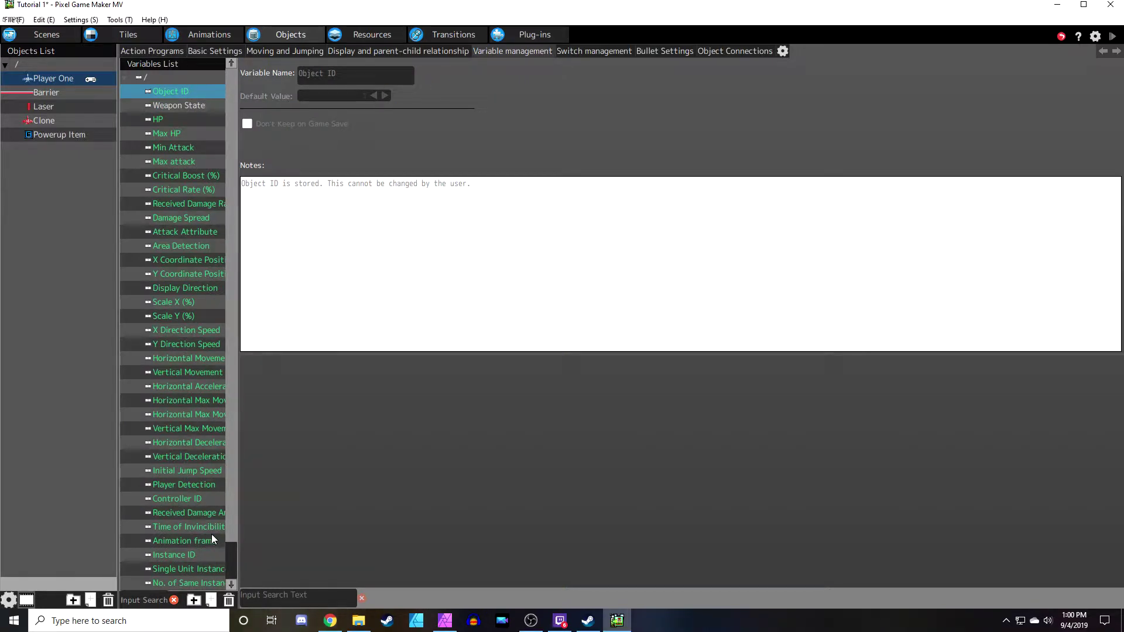
pyautogui.click(177, 107)
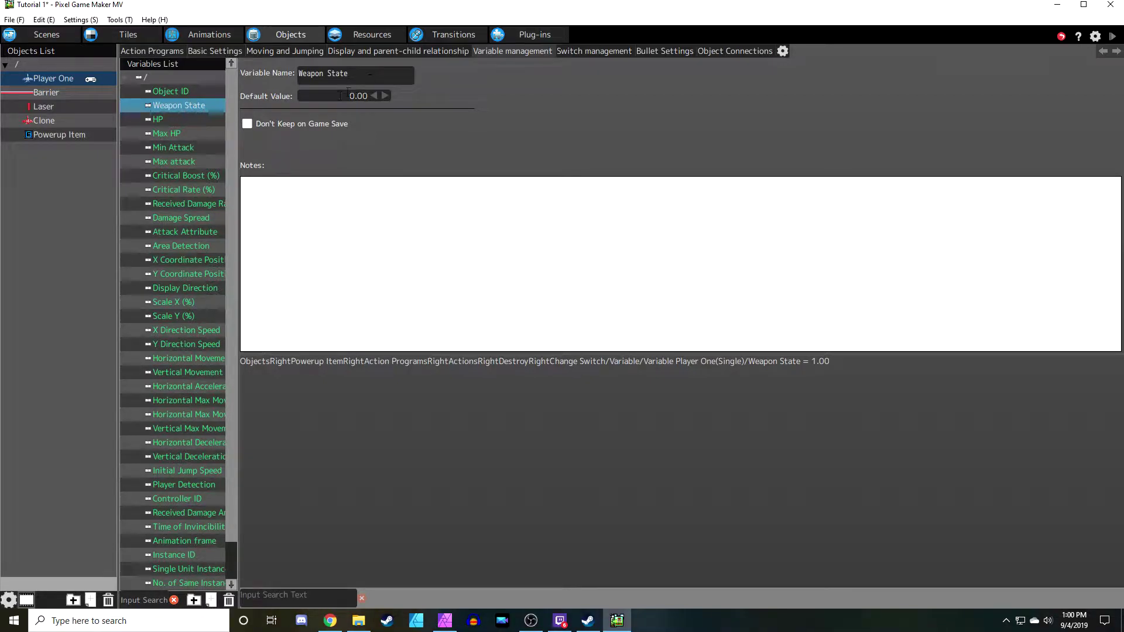
pyautogui.click(382, 96)
pyautogui.click(486, 101)
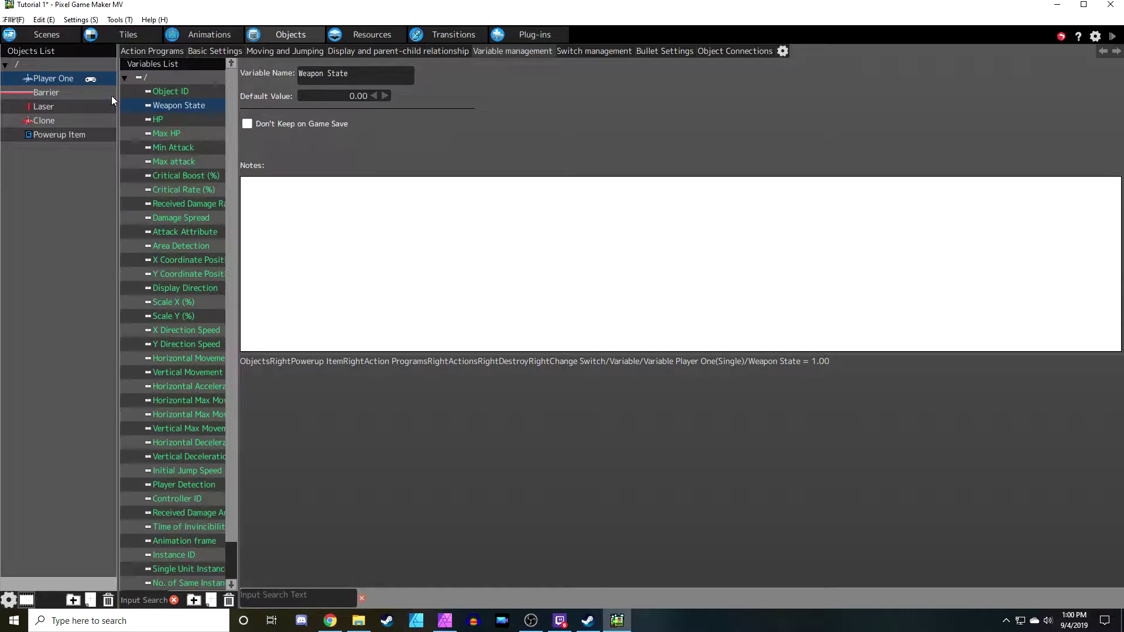
# Add an action below Default in the Clone object's action program and link Default to it
pyautogui.click(48, 124)
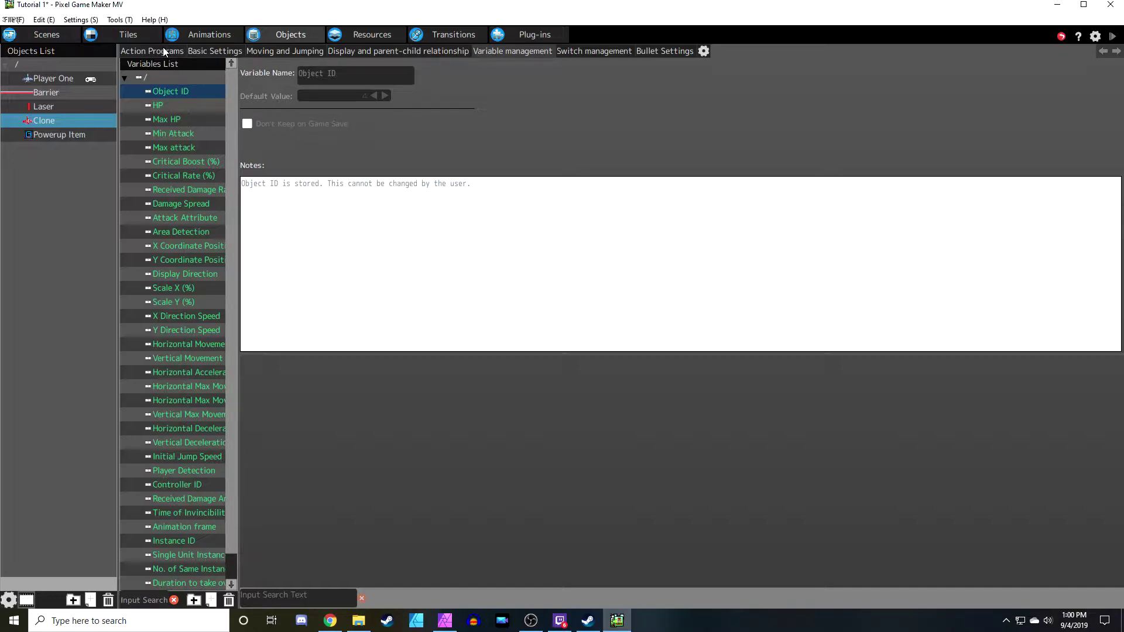
pyautogui.click(164, 51)
pyautogui.rightClick(371, 305)
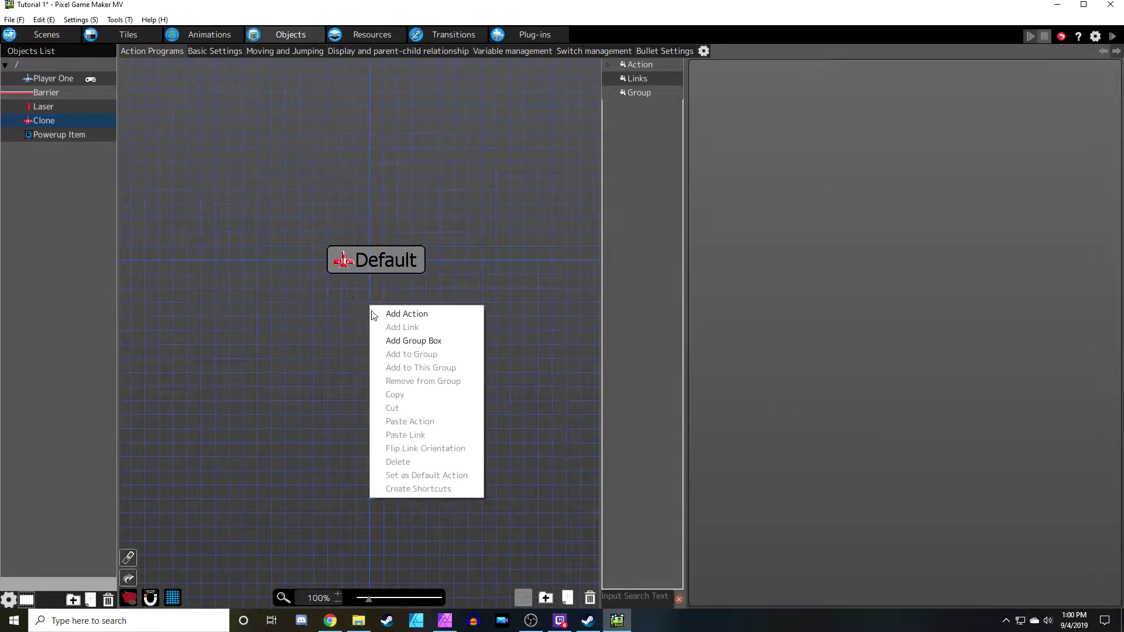
pyautogui.click(401, 314)
pyautogui.moveTo(382, 312); pyautogui.dragTo(339, 338)
pyautogui.rightClick(372, 260)
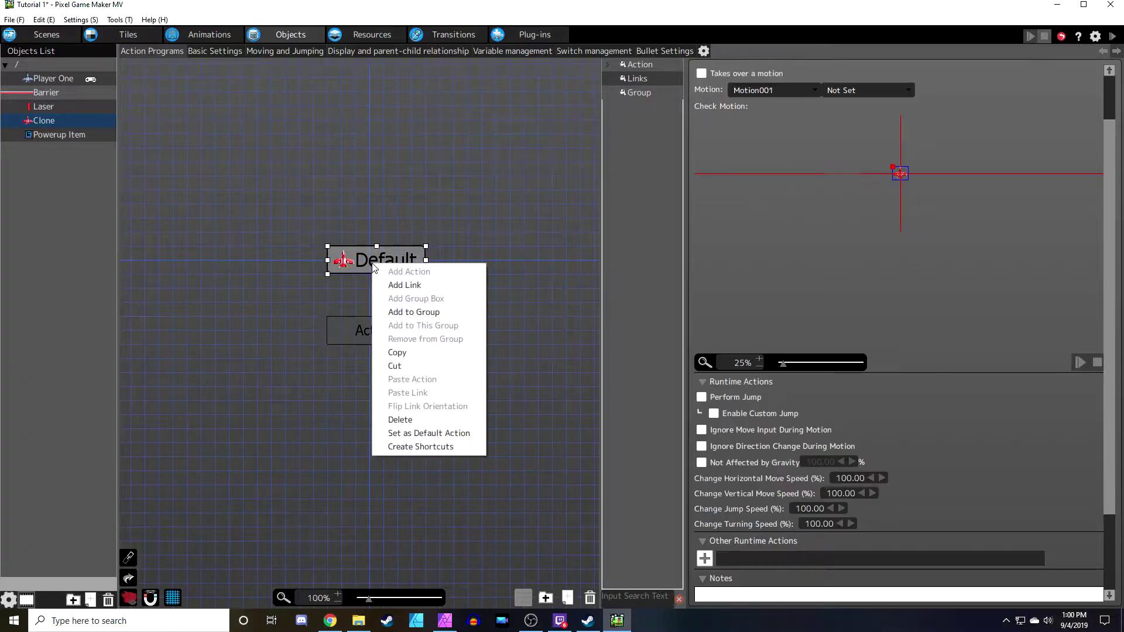
pyautogui.click(395, 283)
pyautogui.click(379, 320)
# Assign Motion001 to the new action below Default
pyautogui.click(374, 330)
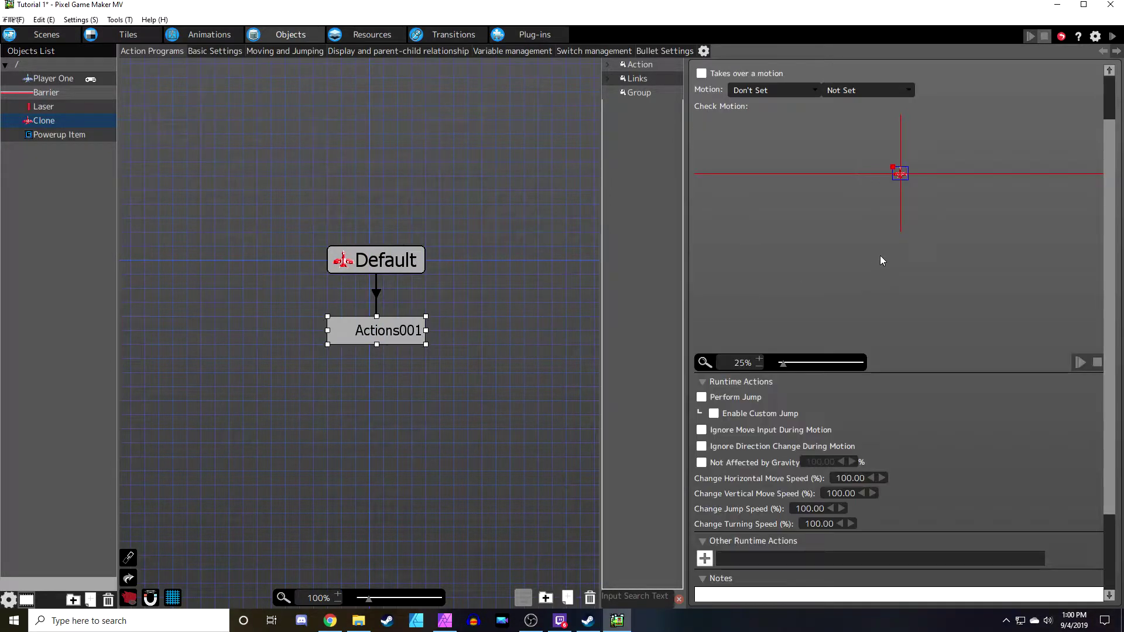
pyautogui.scroll(1, 880, 255)
pyautogui.click(767, 113)
pyautogui.click(757, 140)
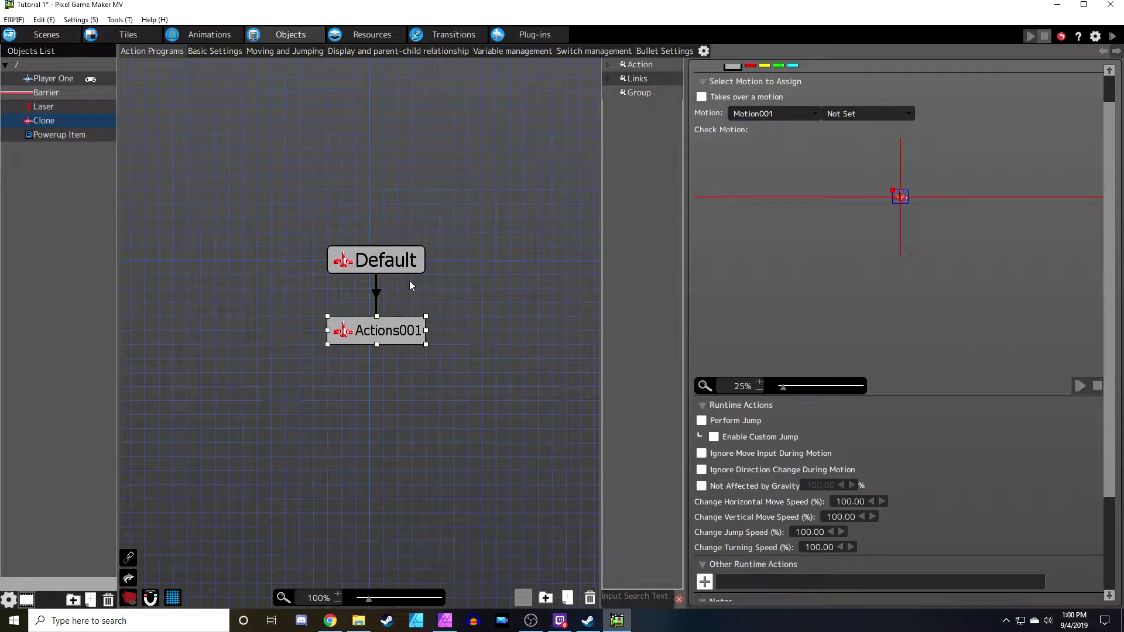
# Give the link from Default to the new action an input condition of A Pressed
pyautogui.click(375, 292)
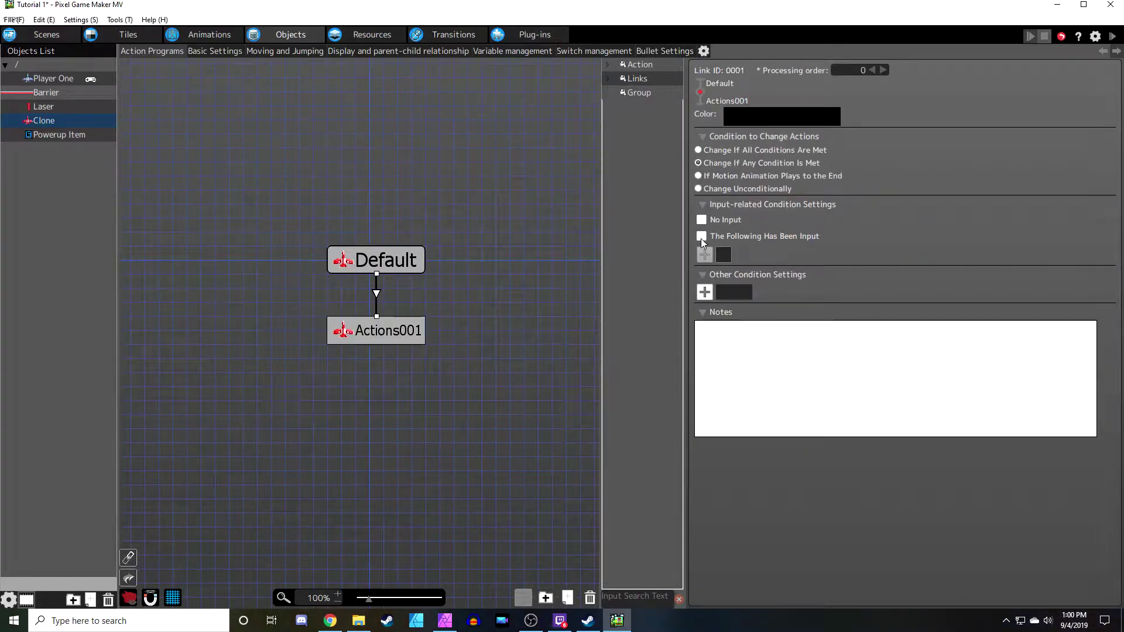
pyautogui.click(711, 256)
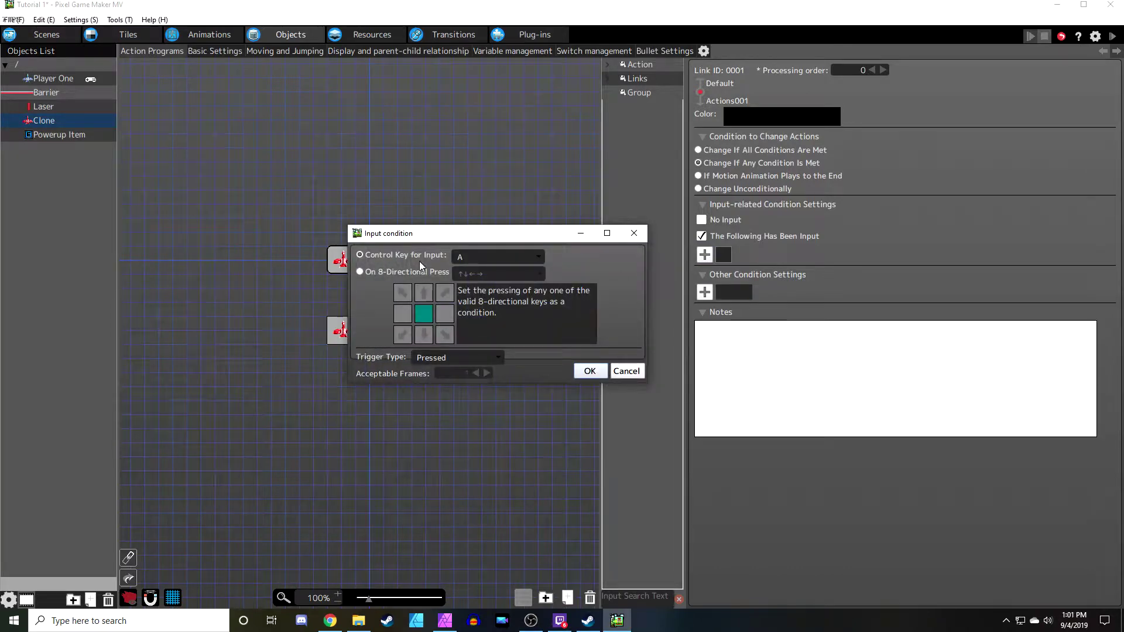
pyautogui.click(588, 371)
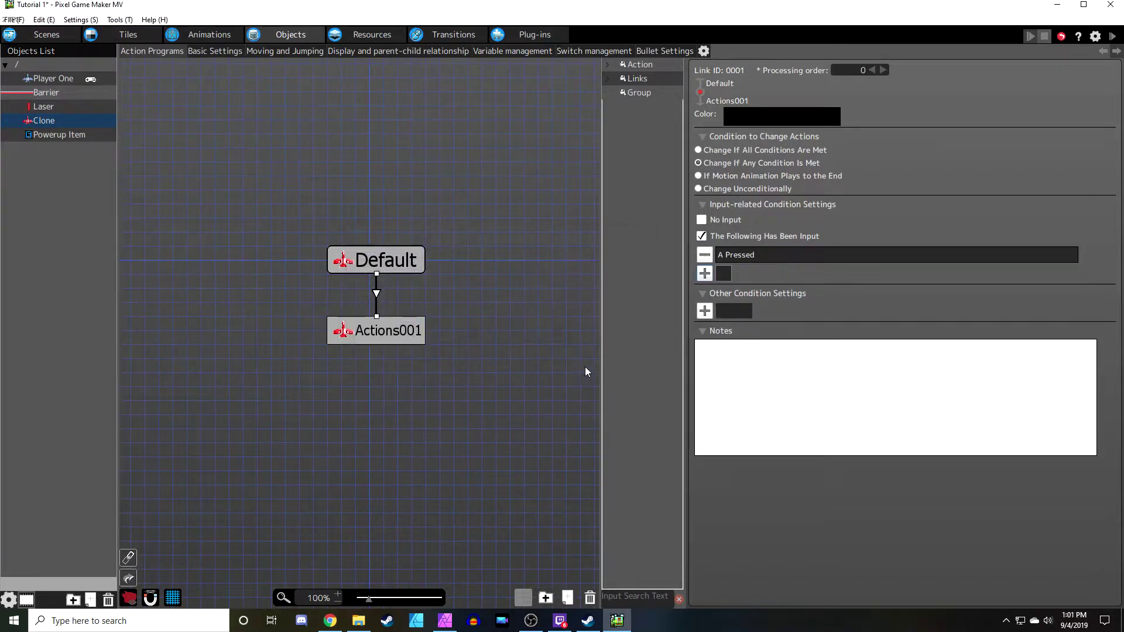
# Add a Switch/Variable Changes condition to the same link requiring Player One's Weapon State to equal the constant 0
pyautogui.click(704, 311)
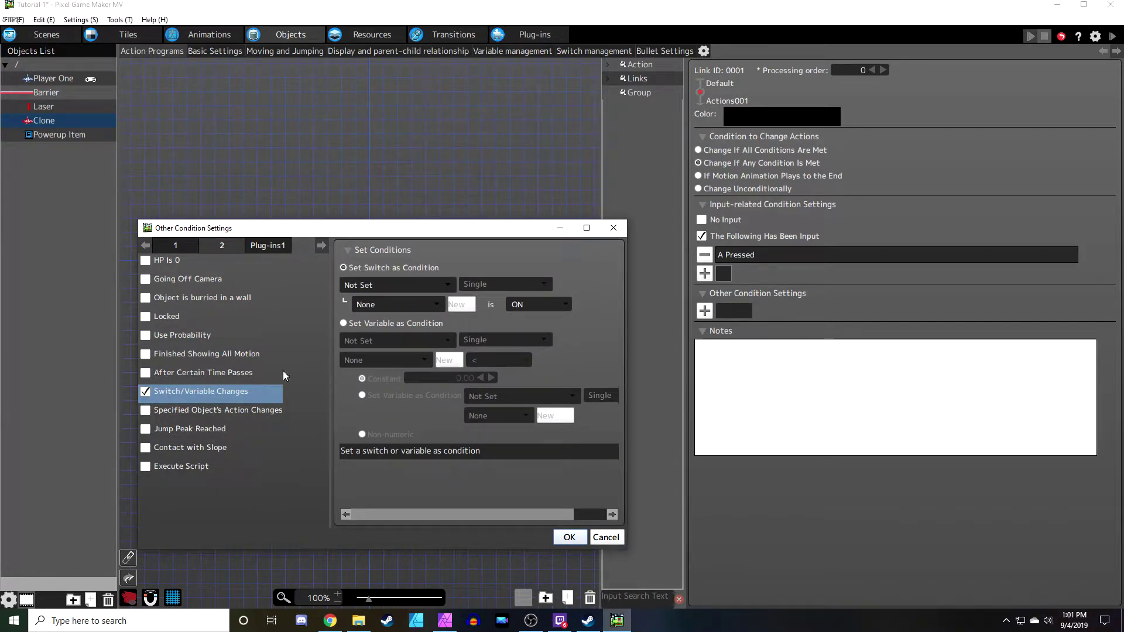
pyautogui.click(376, 325)
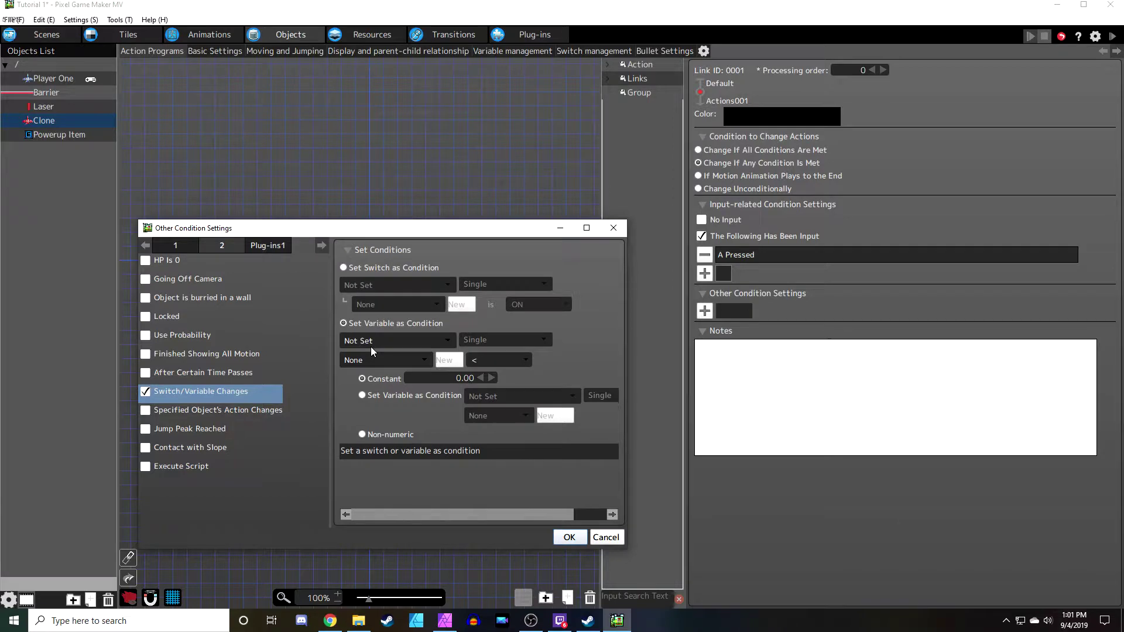
pyautogui.click(370, 346)
pyautogui.click(373, 428)
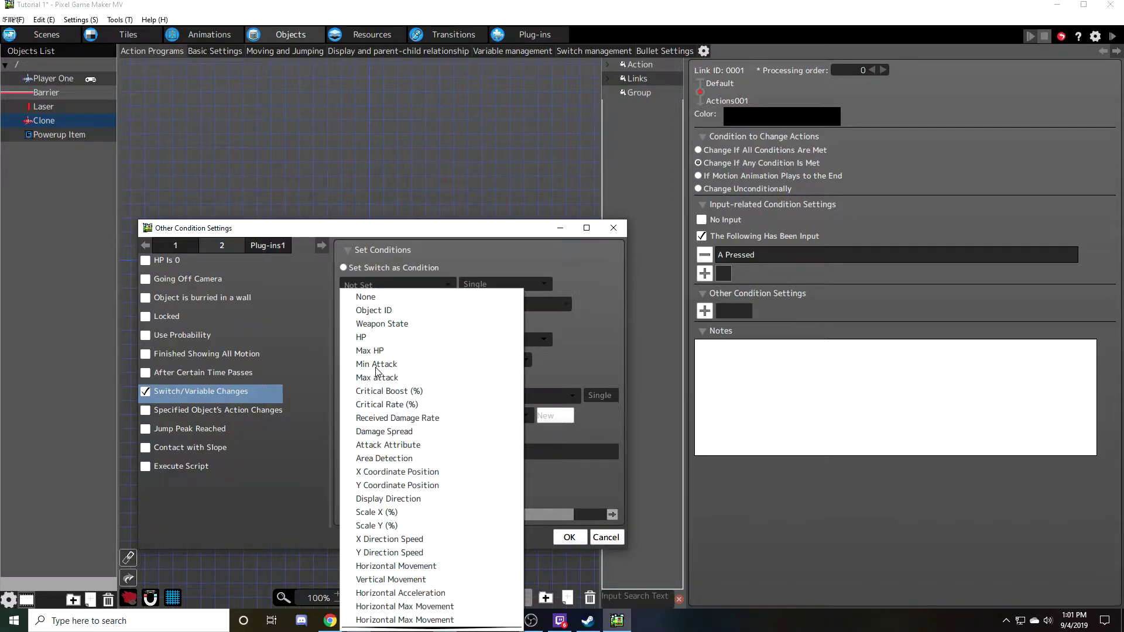
pyautogui.click(379, 361)
pyautogui.click(381, 328)
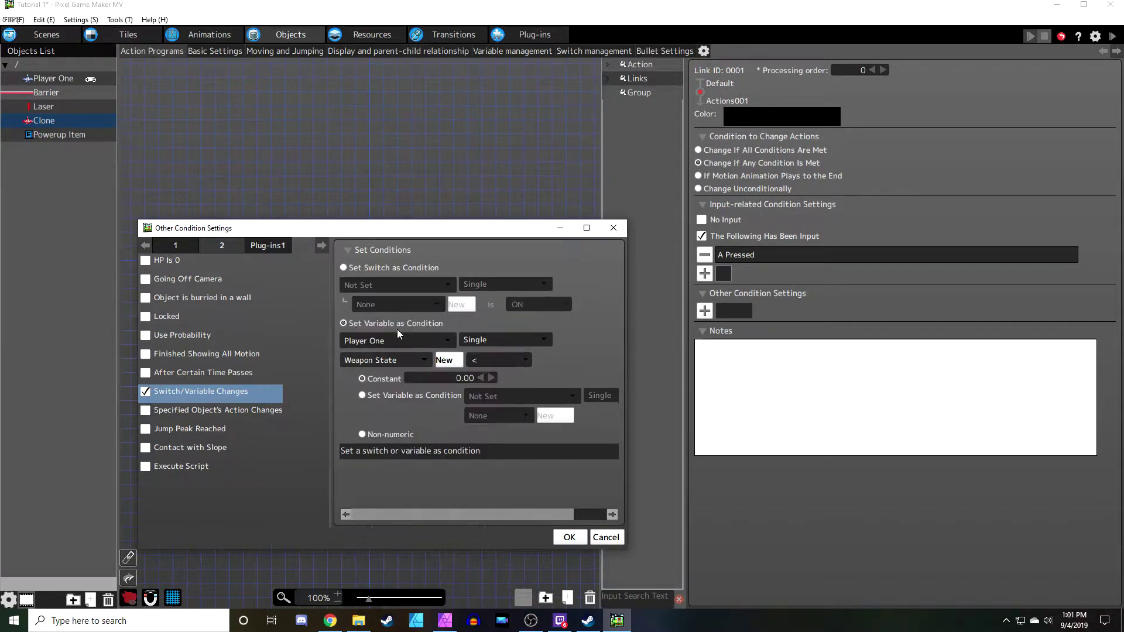
pyautogui.click(486, 364)
pyautogui.click(477, 400)
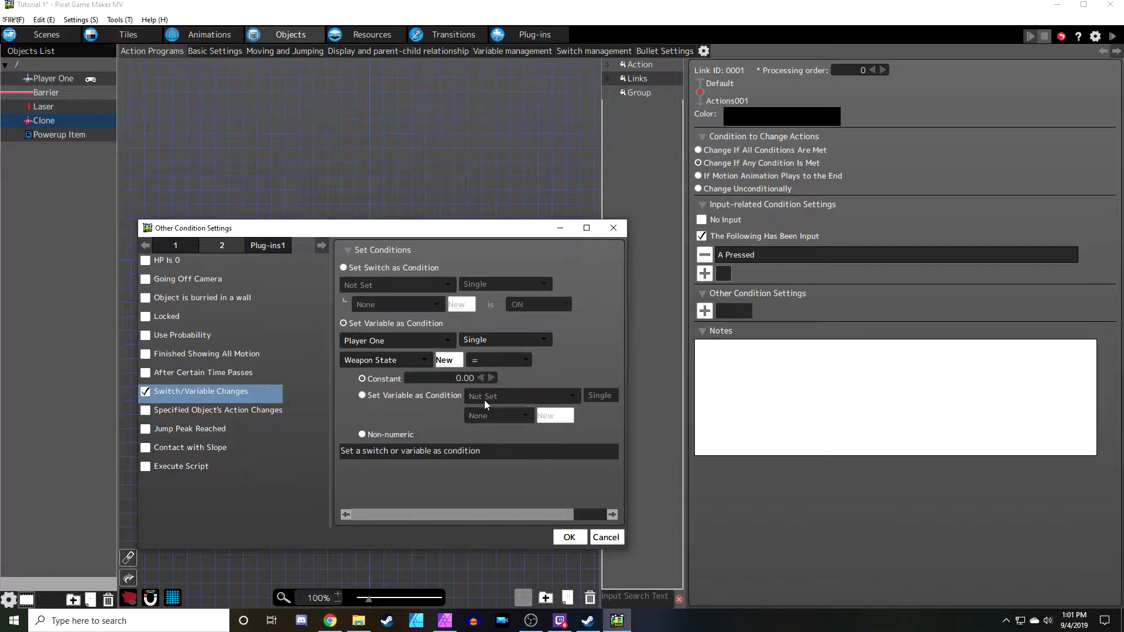
pyautogui.click(567, 537)
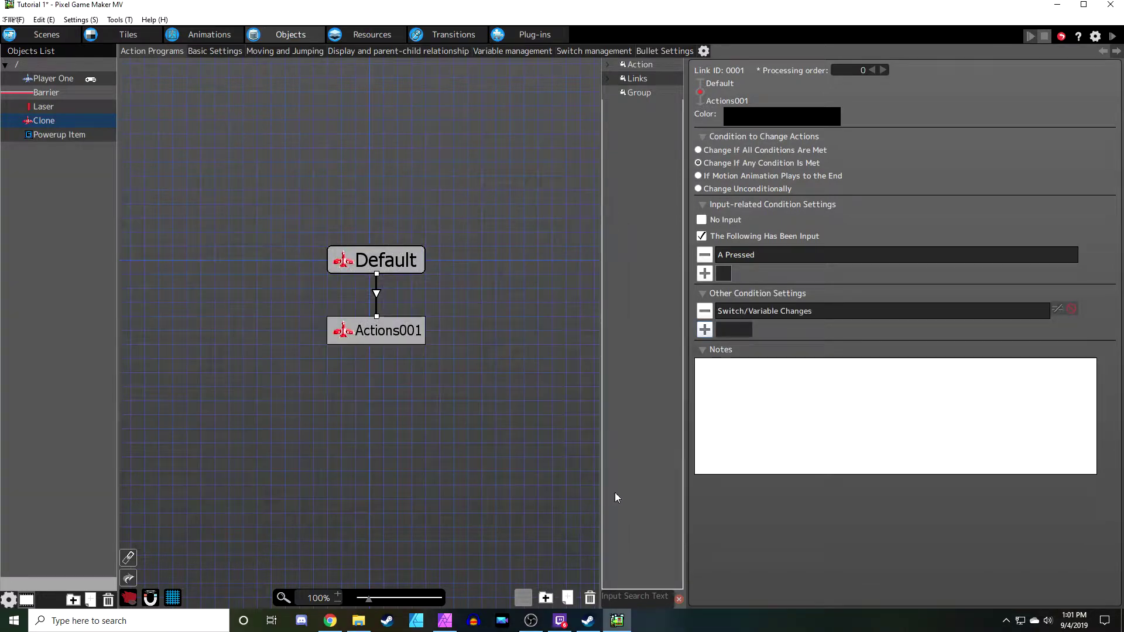
# Rename the new action below Default to SingleShot
pyautogui.click(423, 330)
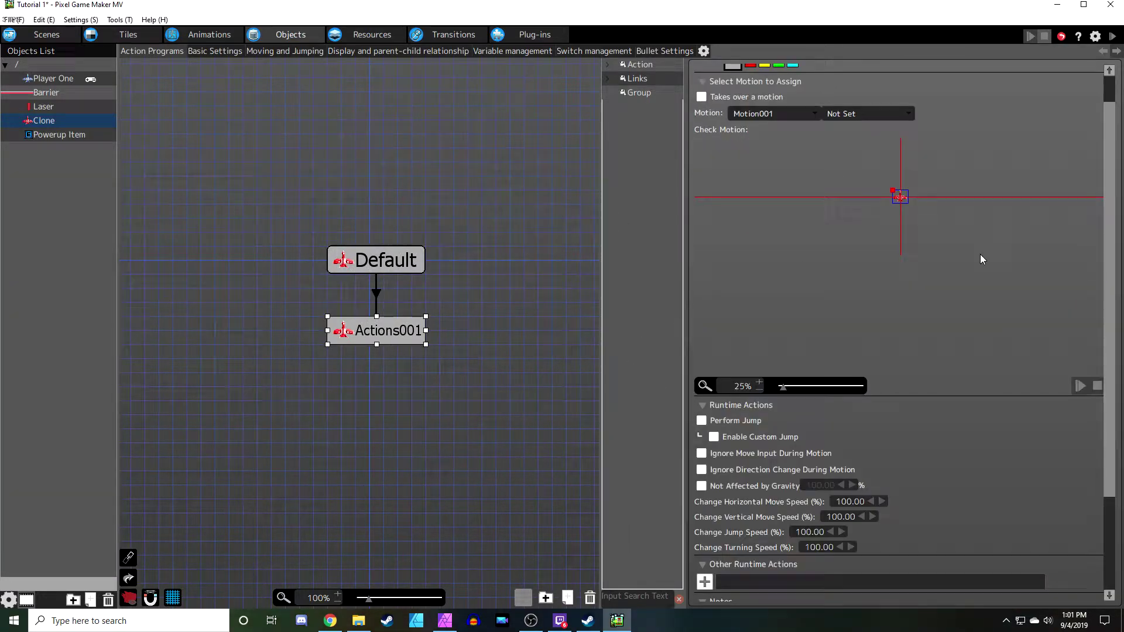
pyautogui.scroll(1, 923, 111)
pyautogui.doubleClick(758, 69)
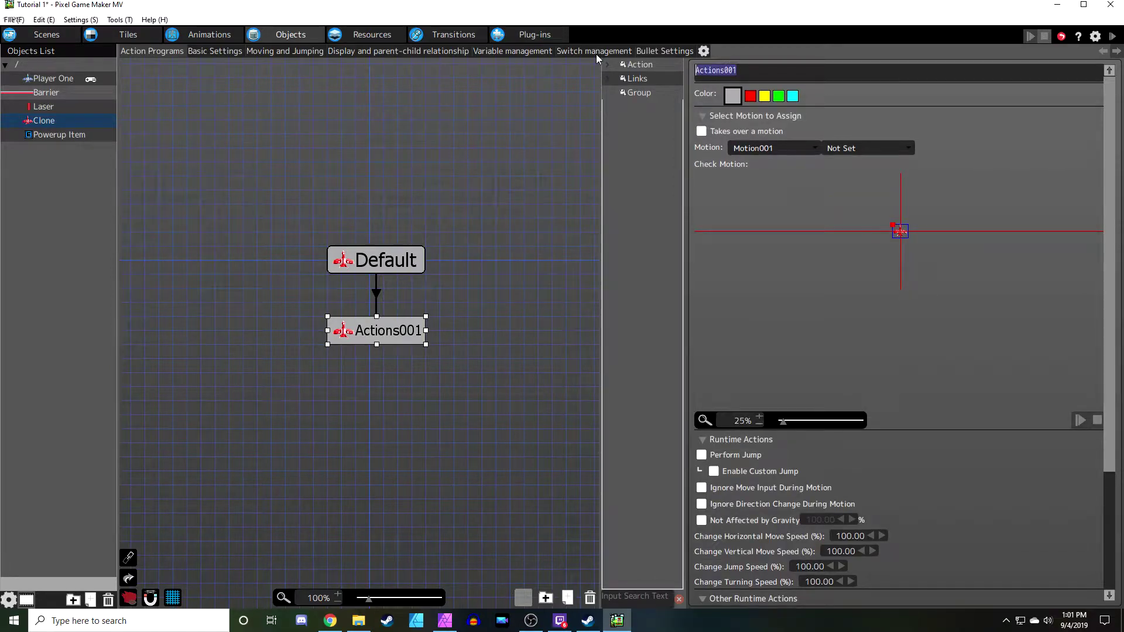
pyautogui.write('SingleShot')
pyautogui.click(470, 335)
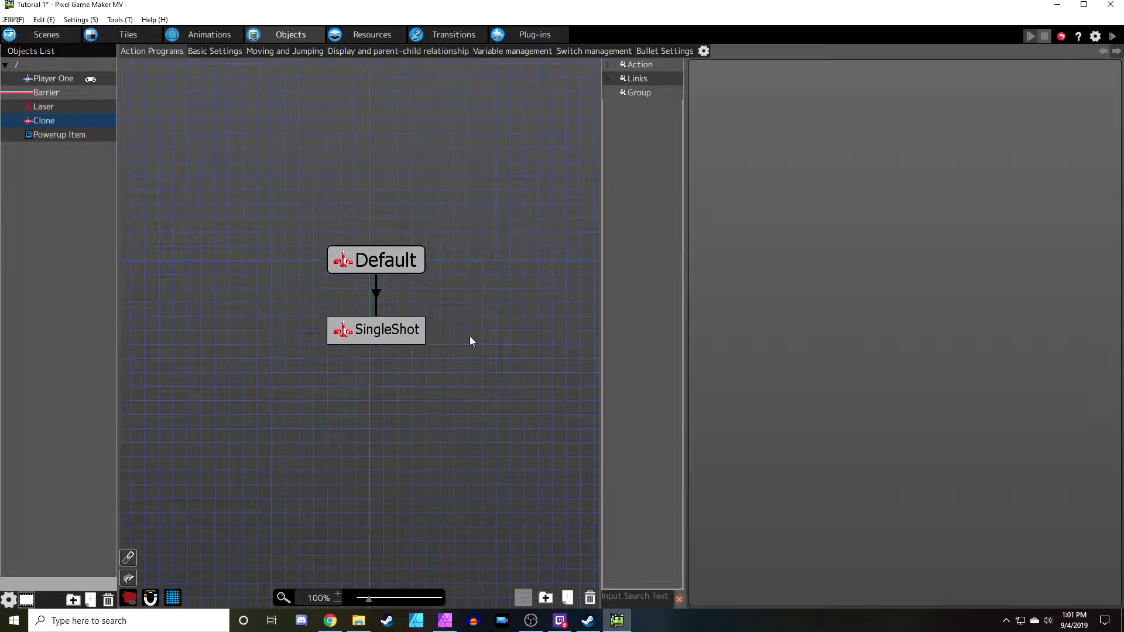
# Duplicate the SingleShot action and place the copy directly below it
pyautogui.click(376, 340)
pyautogui.rightClick(376, 340)
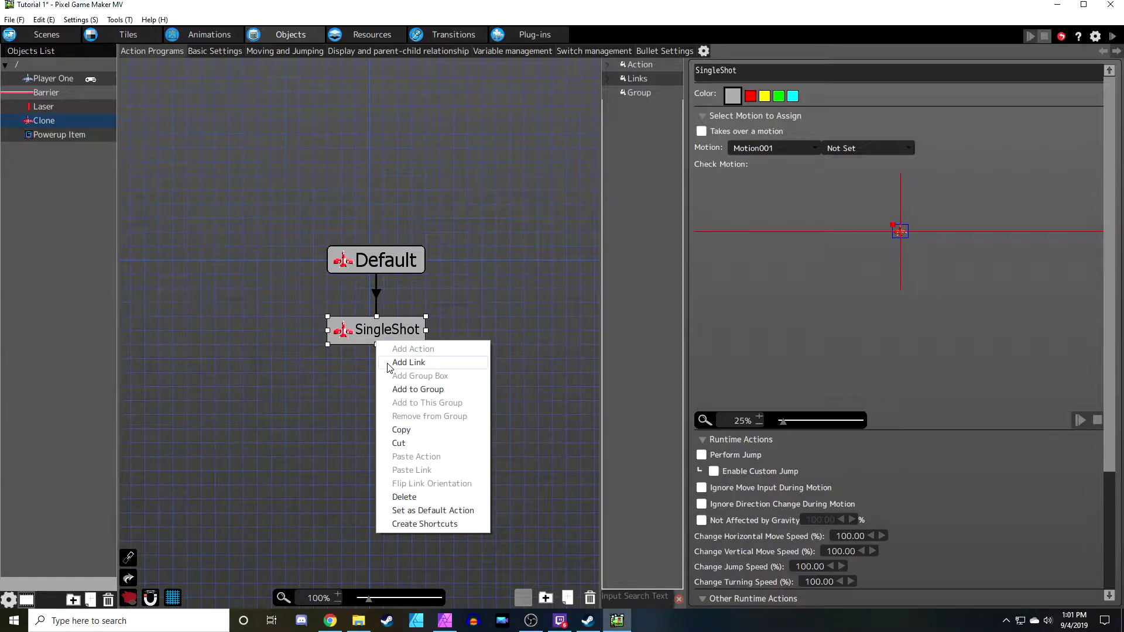
pyautogui.rightClick(370, 335)
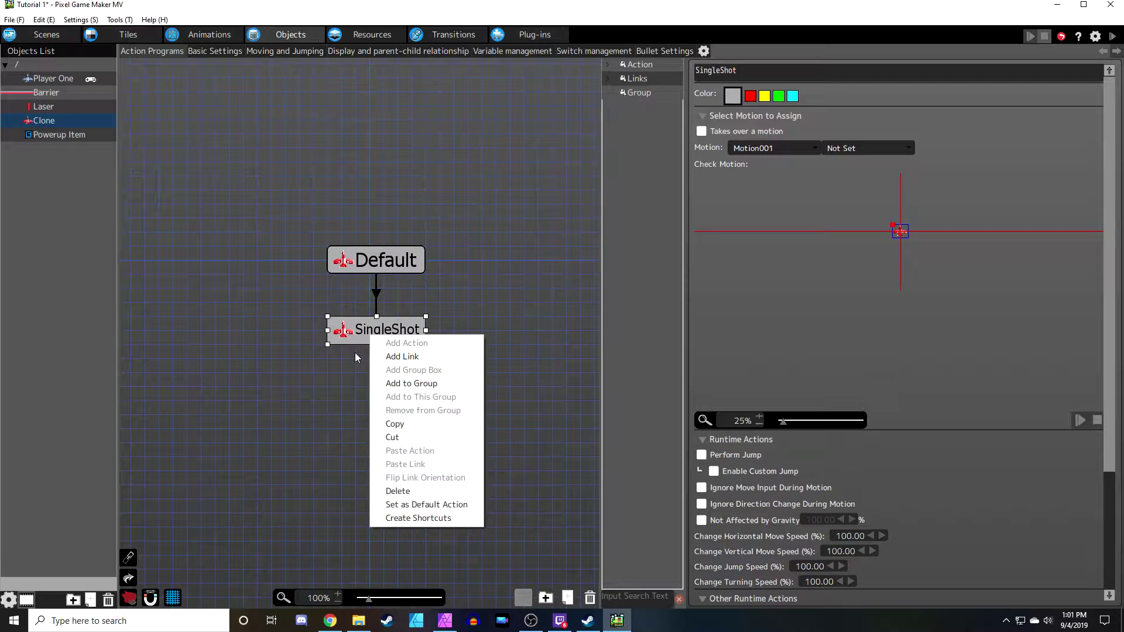
pyautogui.click(394, 422)
pyautogui.click(350, 366)
pyautogui.hotkey('ctrl', 'v')
pyautogui.click(344, 391)
pyautogui.moveTo(342, 398); pyautogui.dragTo(342, 412)
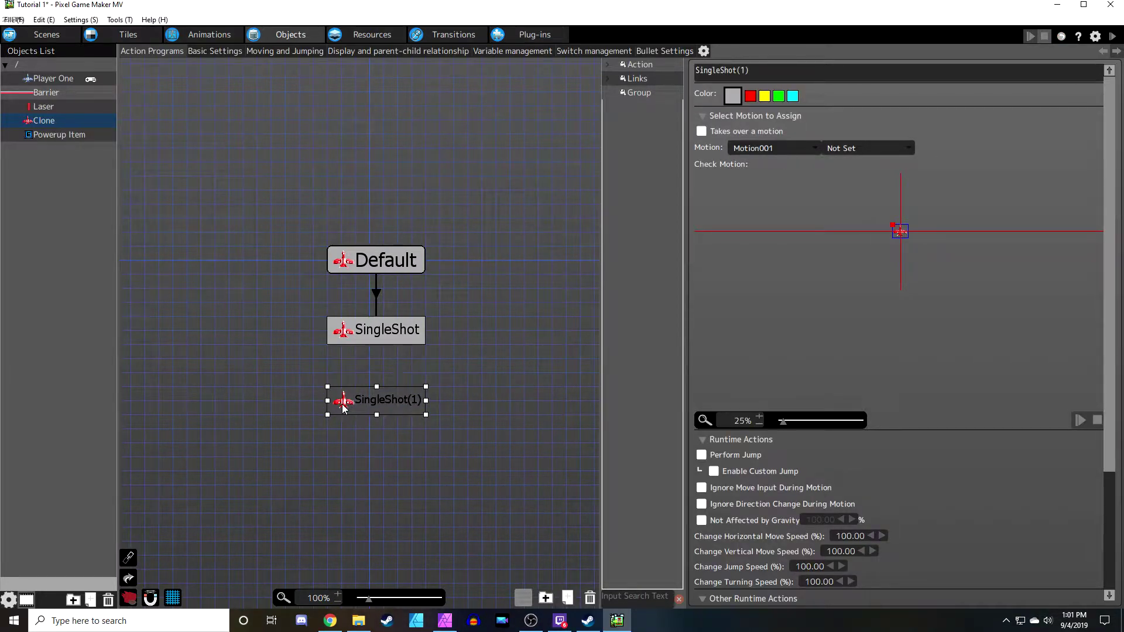
# Link SingleShot to its copy and link the copy back to SingleShot
pyautogui.click(376, 295)
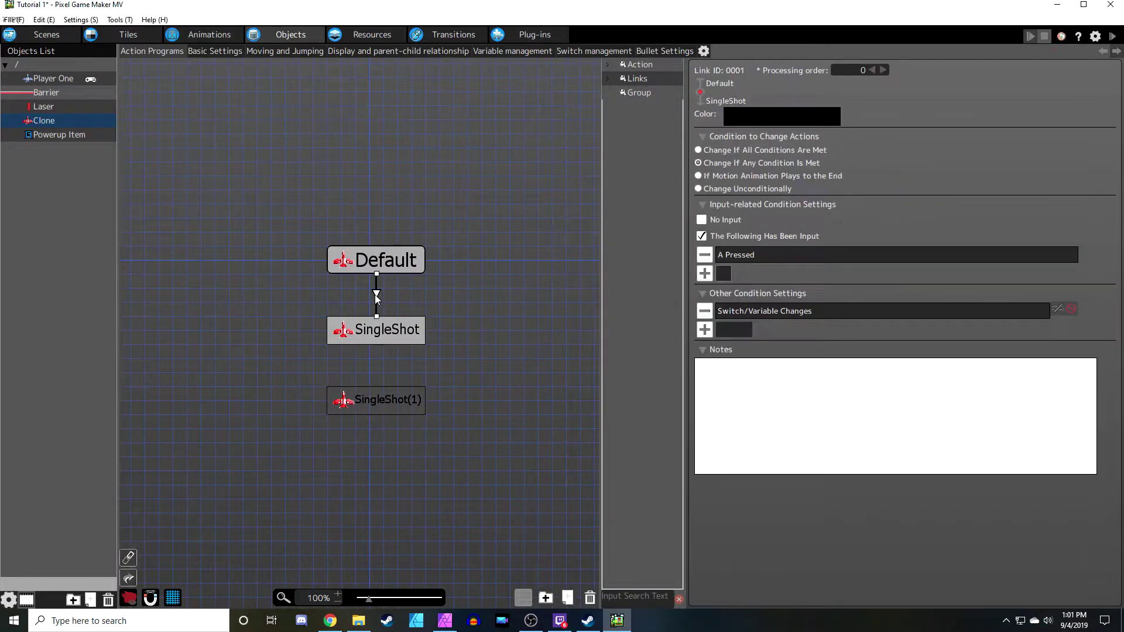
pyautogui.click(363, 340)
pyautogui.hotkey('ctrl', 'l')
pyautogui.click(378, 392)
pyautogui.click(408, 399)
pyautogui.hotkey('ctrl', 'l')
pyautogui.click(398, 342)
# Add an After Certain Time Passes condition of 0.5 seconds to the link from SingleShot to SingleShot(1)
pyautogui.click(372, 365)
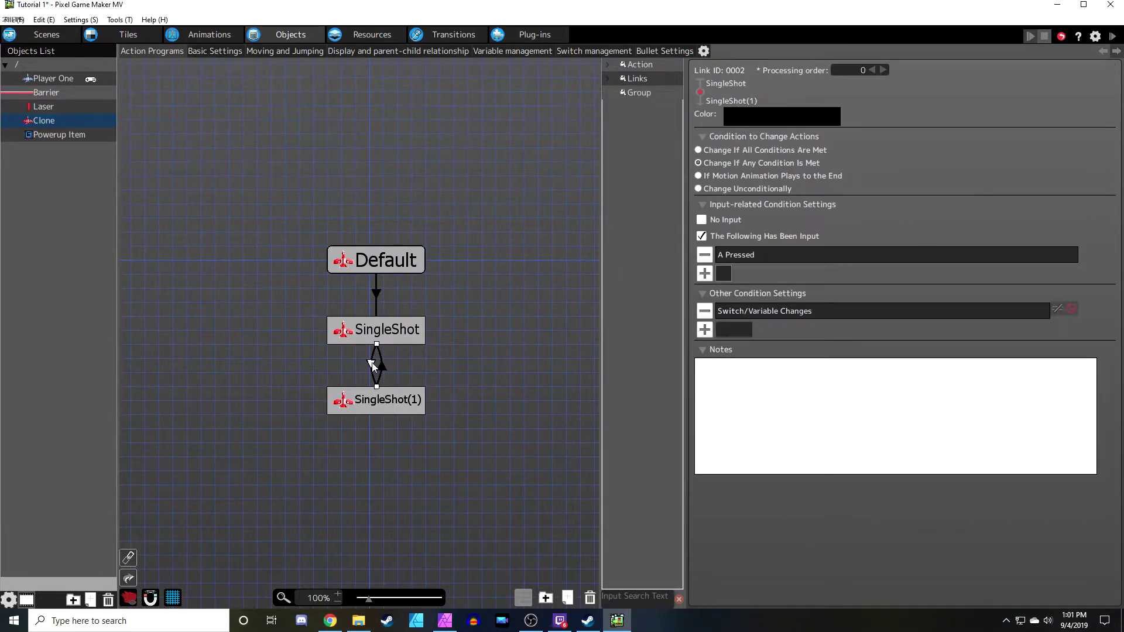
pyautogui.click(705, 330)
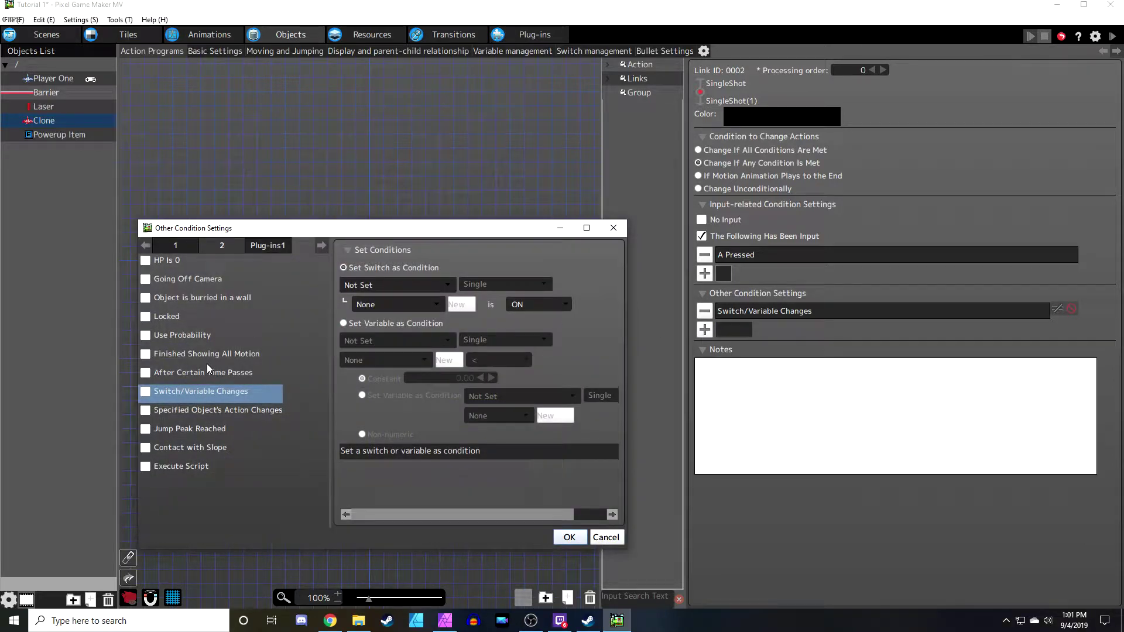
pyautogui.click(183, 374)
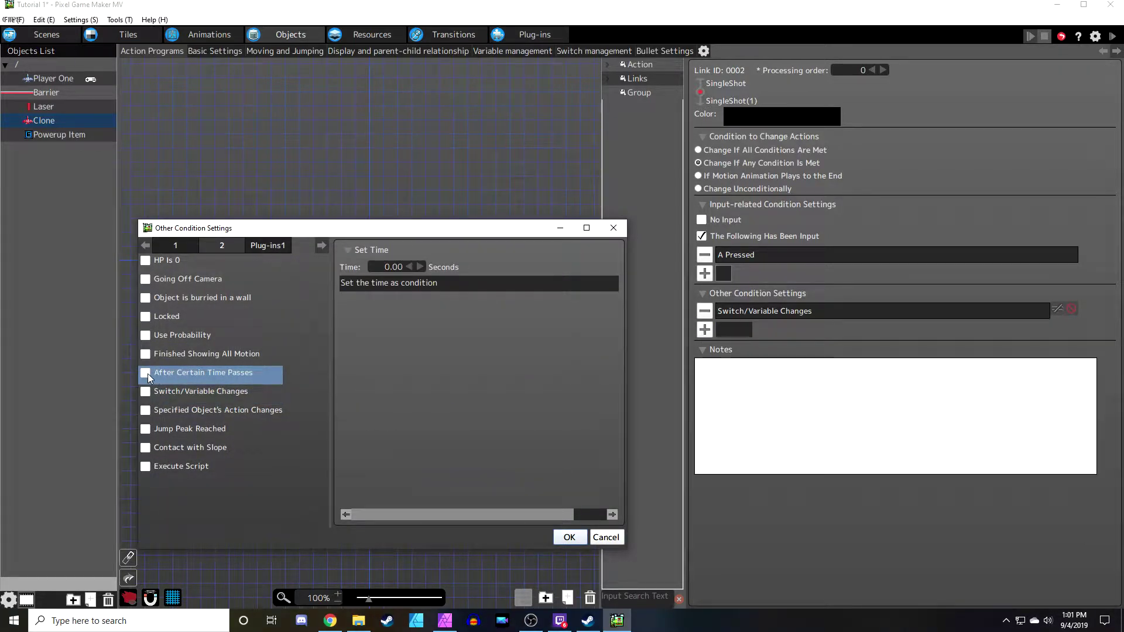
pyautogui.doubleClick(396, 266)
pyautogui.write('.5')
pyautogui.press('Return')
pyautogui.click(569, 538)
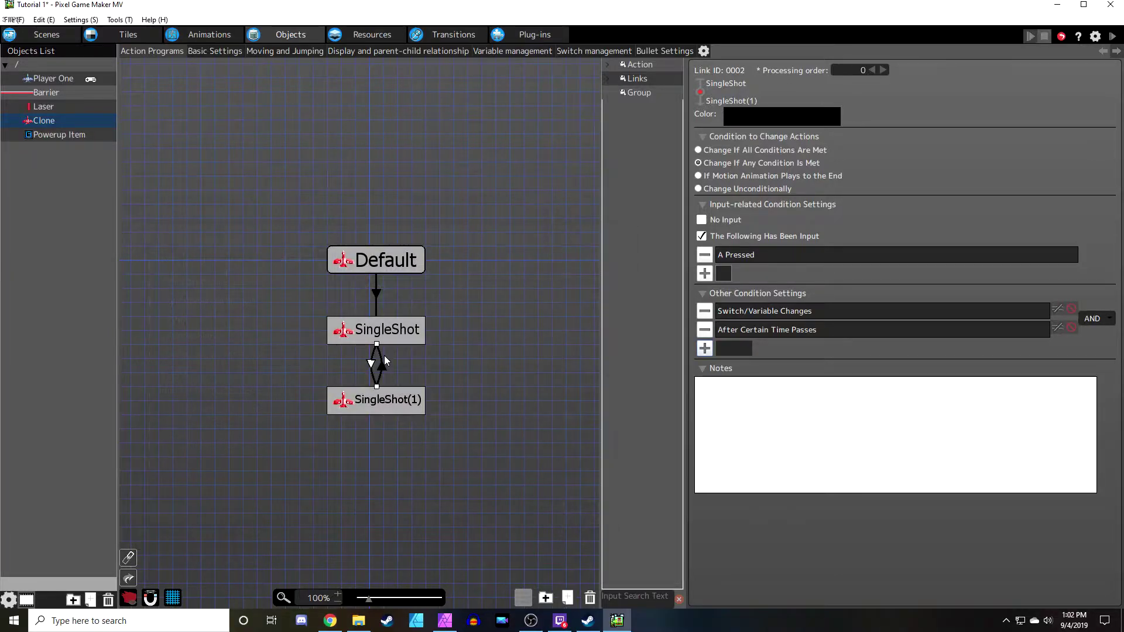
# Add an After Certain Time Passes condition of 0.3 seconds to the link from SingleShot(1) back to SingleShot
pyautogui.click(382, 366)
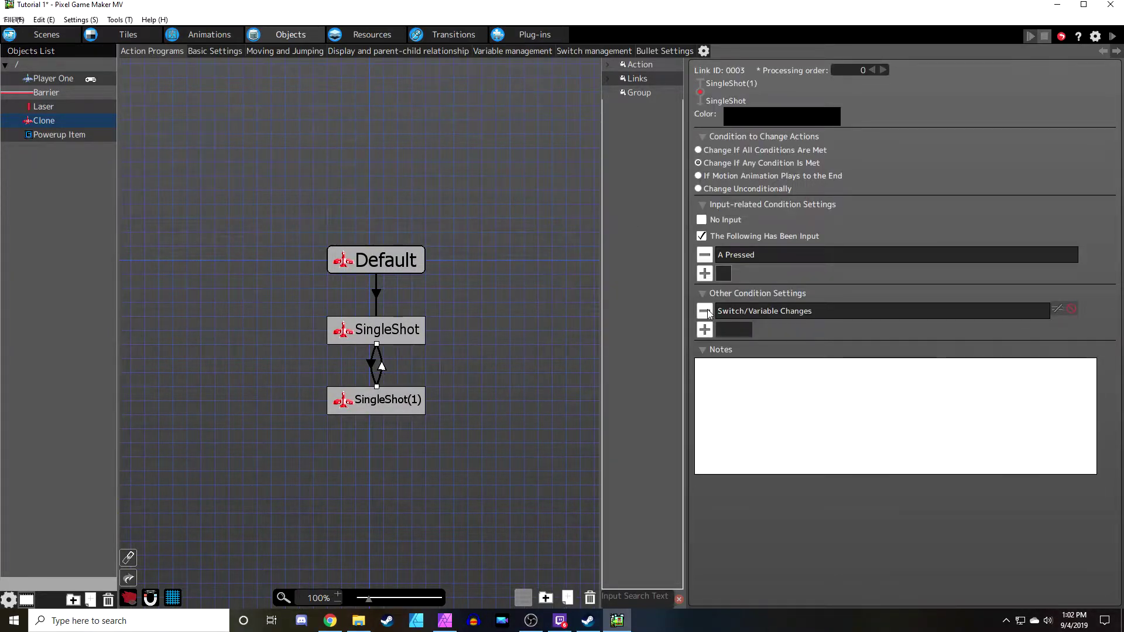
pyautogui.click(704, 330)
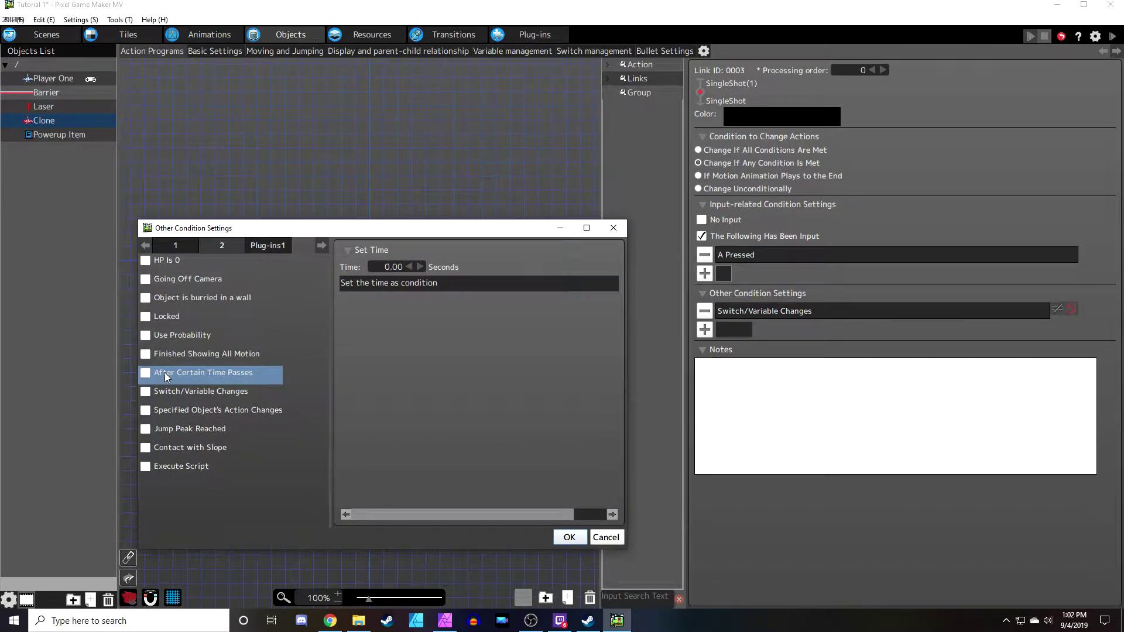
pyautogui.doubleClick(388, 267)
pyautogui.write('.3')
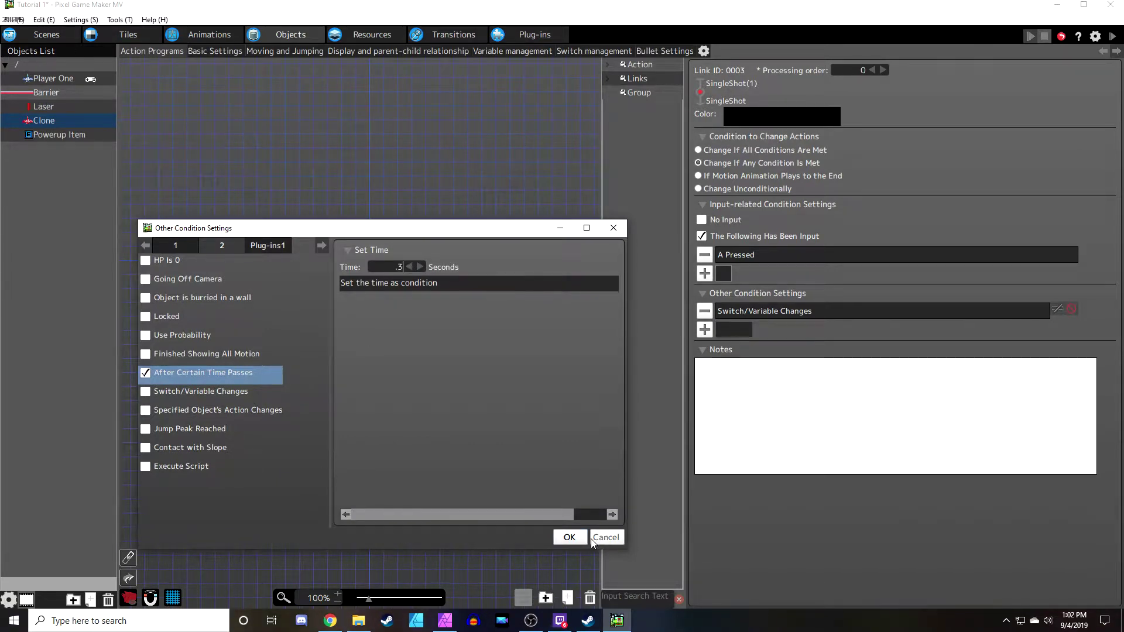
pyautogui.click(571, 537)
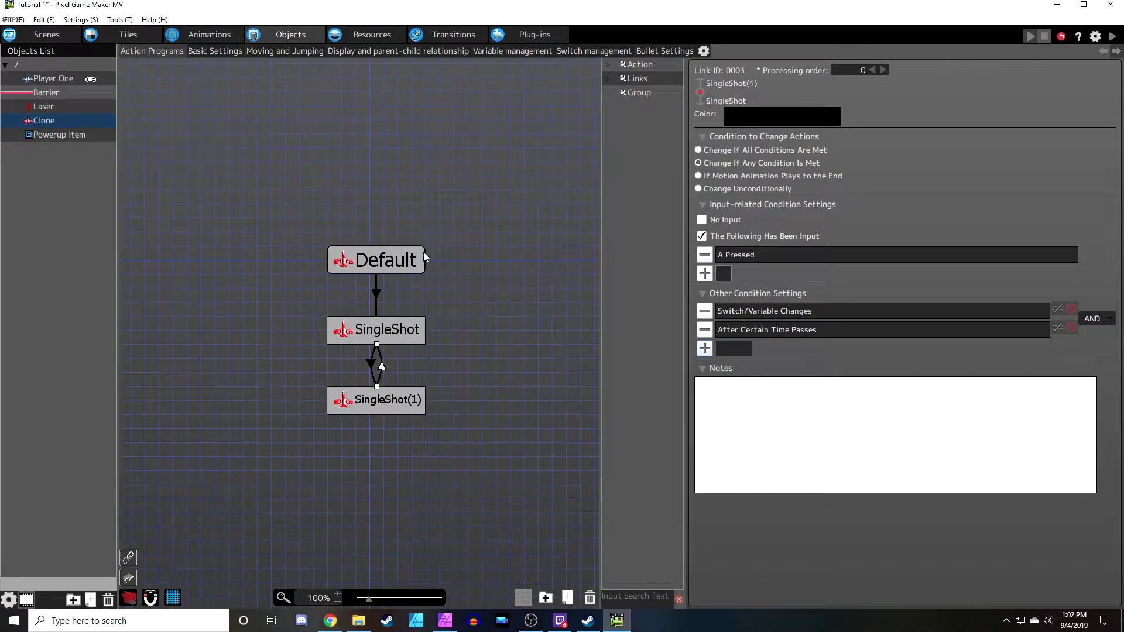
# Check the Weapon State variable condition on the link from Default to SingleShot
pyautogui.click(378, 290)
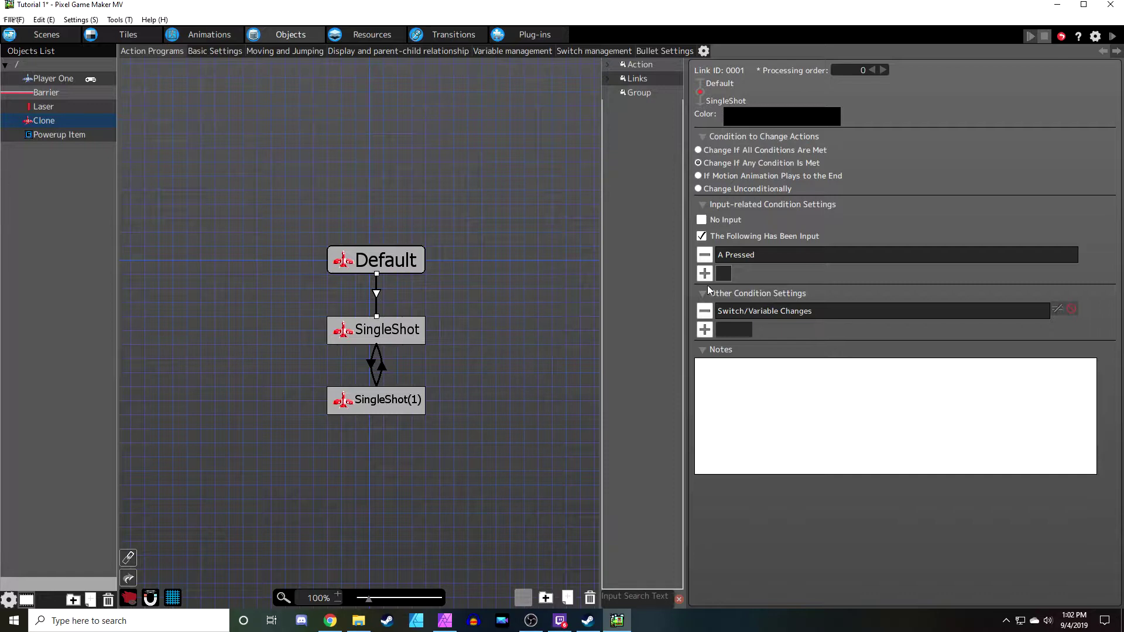
pyautogui.doubleClick(803, 314)
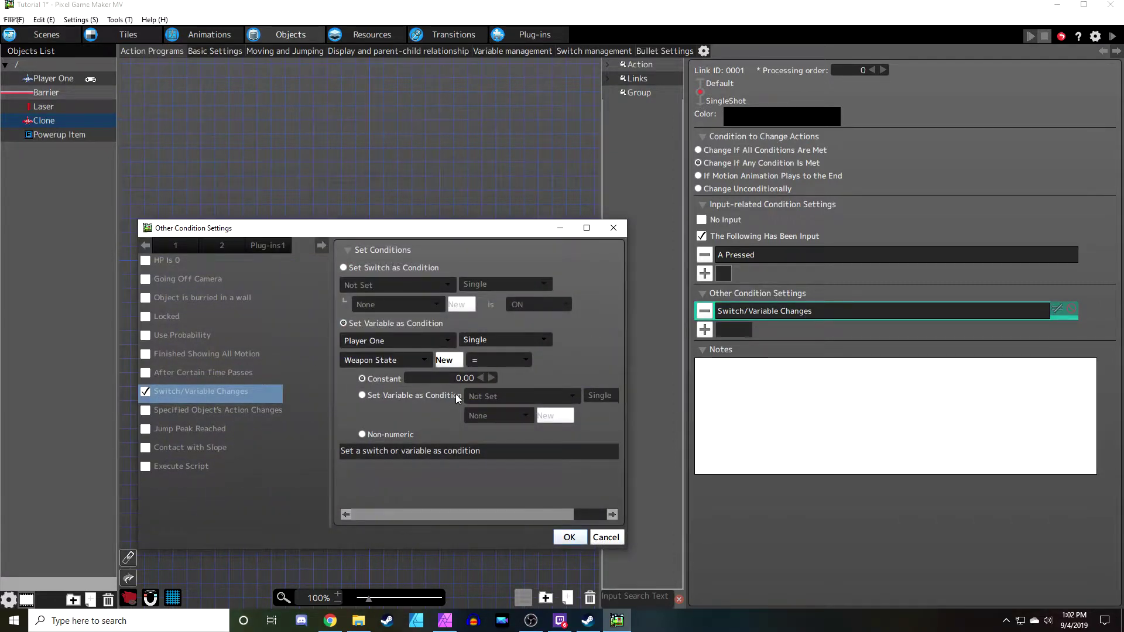
pyautogui.click(569, 537)
# Add a Fire Bullet runtime action to SingleShot that fires the Red Laser from the Cockpit connection point
pyautogui.click(380, 333)
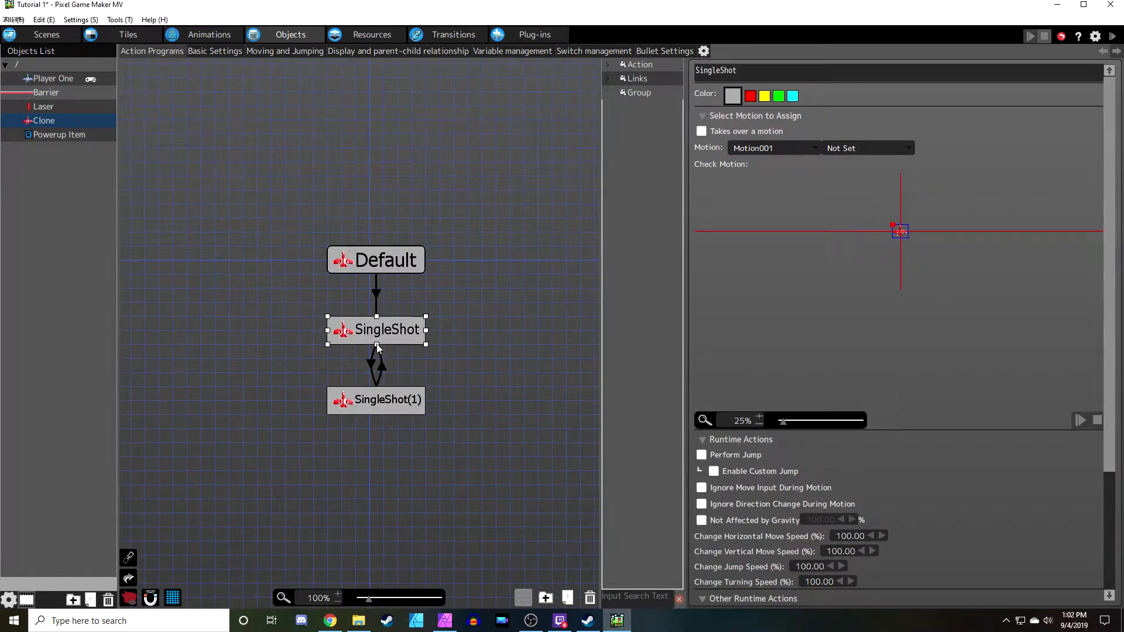
pyautogui.click(1110, 514)
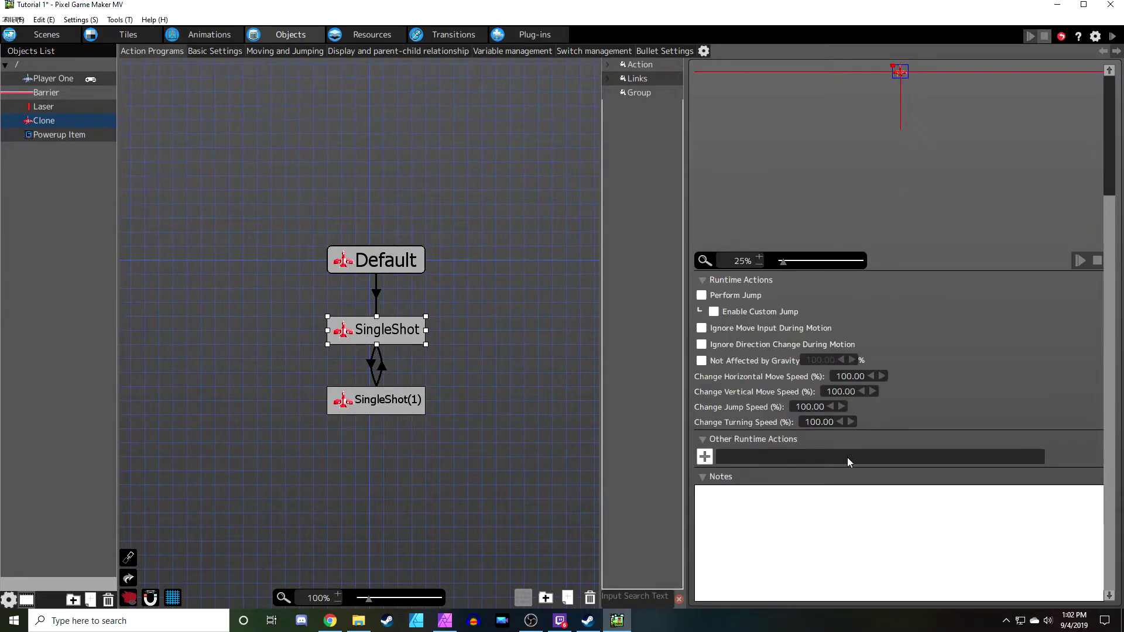
pyautogui.click(705, 456)
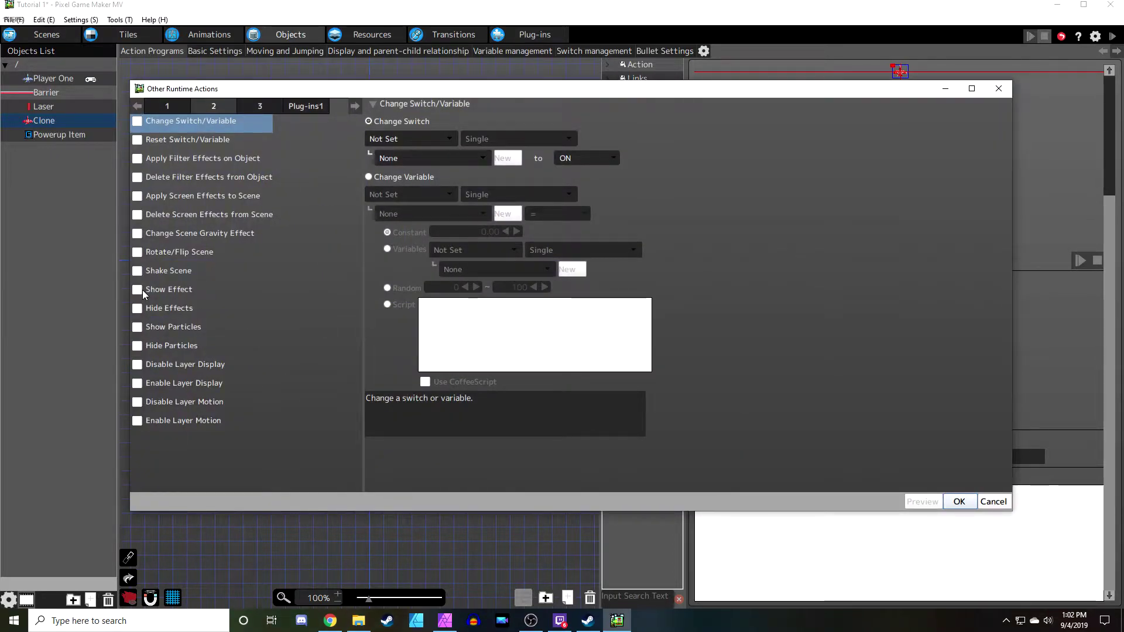
pyautogui.click(174, 108)
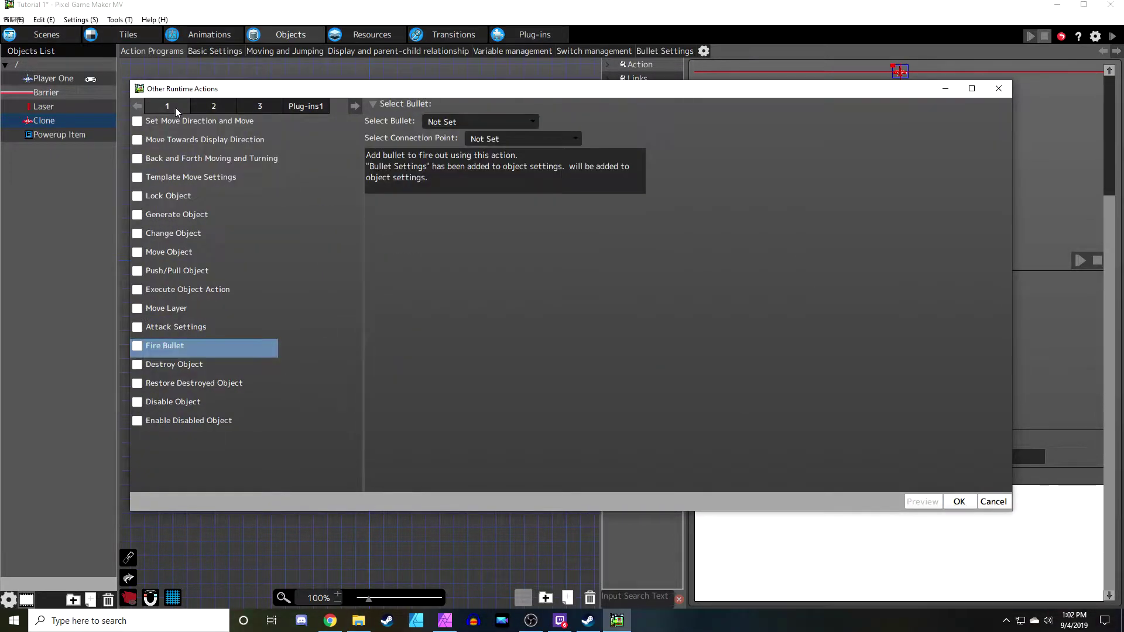
pyautogui.click(137, 346)
pyautogui.click(489, 121)
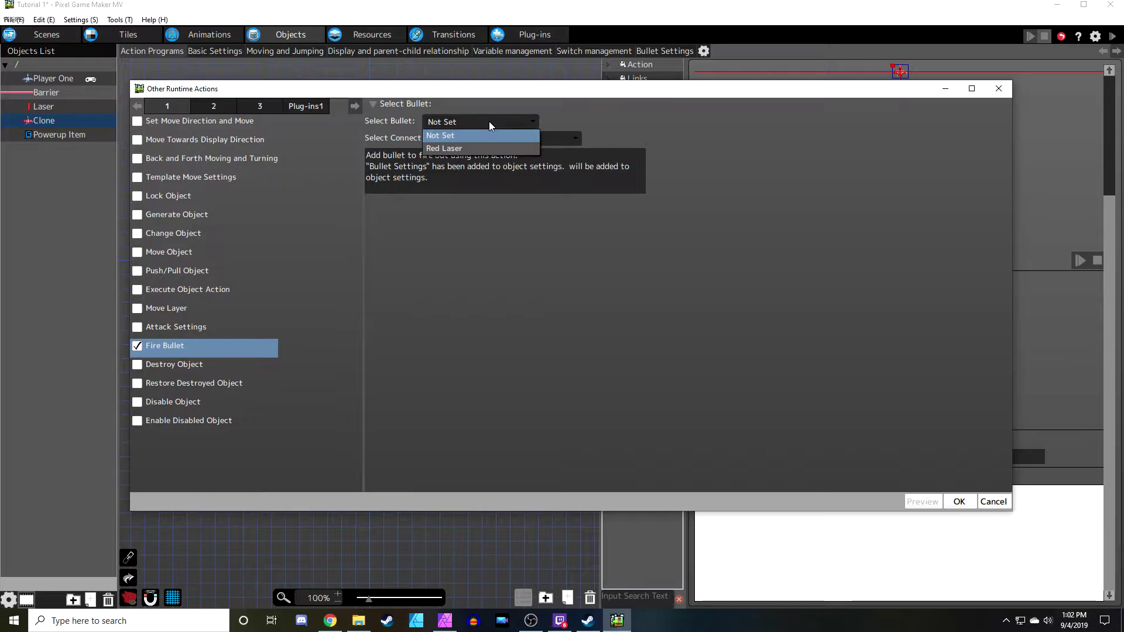
pyautogui.click(484, 151)
pyautogui.click(503, 138)
pyautogui.click(498, 165)
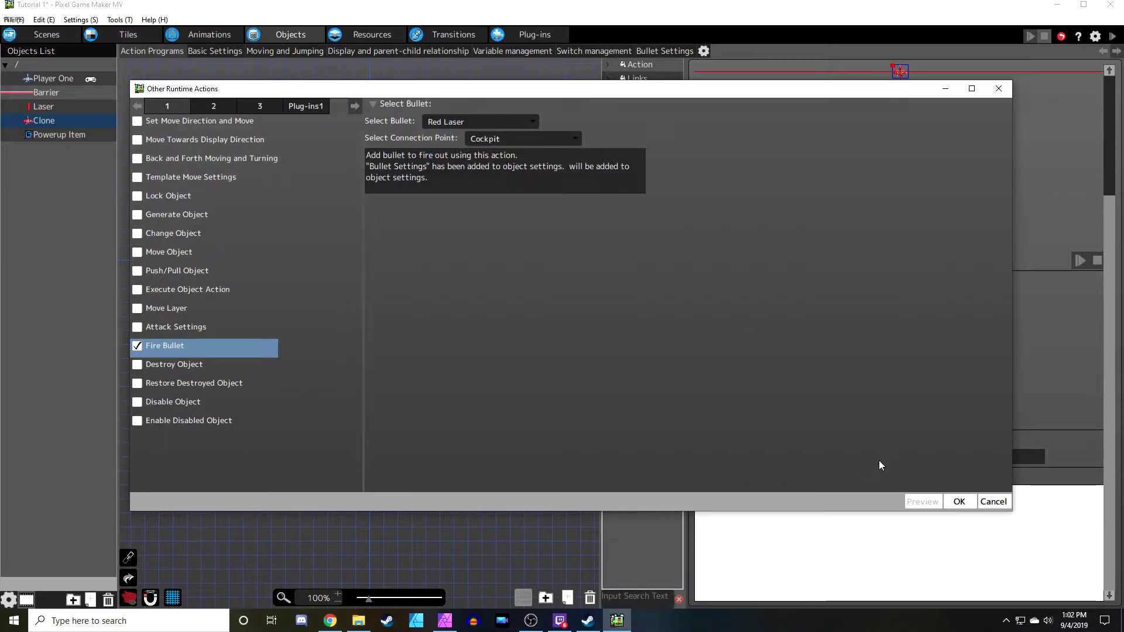
pyautogui.click(958, 501)
# Add the same Red Laser Fire Bullet runtime action from the Cockpit connection point to SingleShot(1)
pyautogui.click(365, 402)
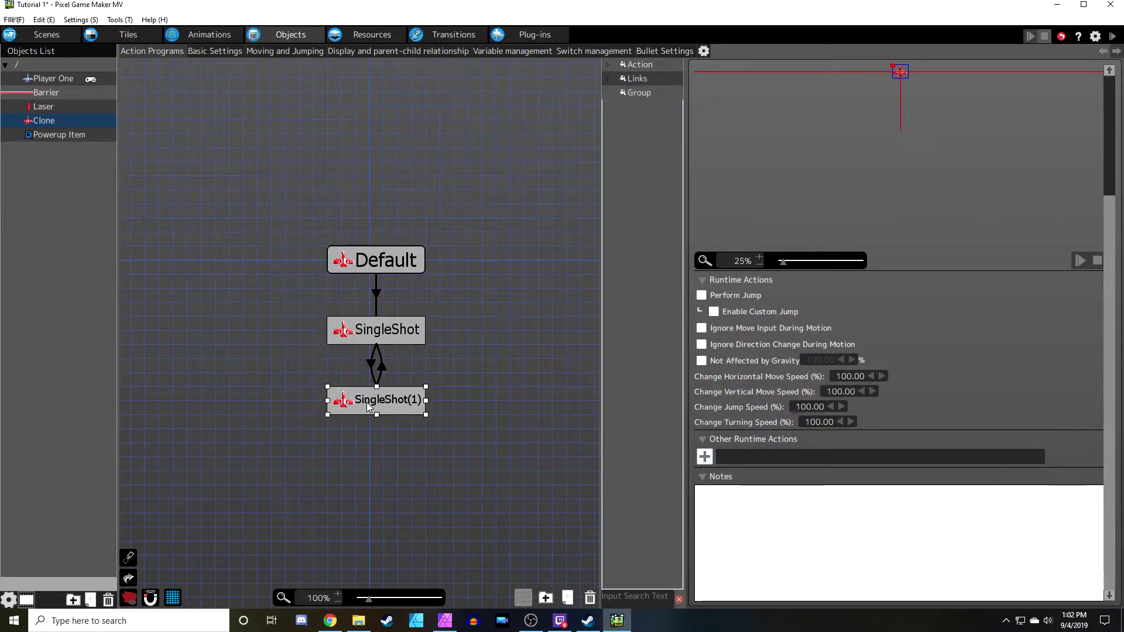
pyautogui.click(704, 456)
pyautogui.click(146, 349)
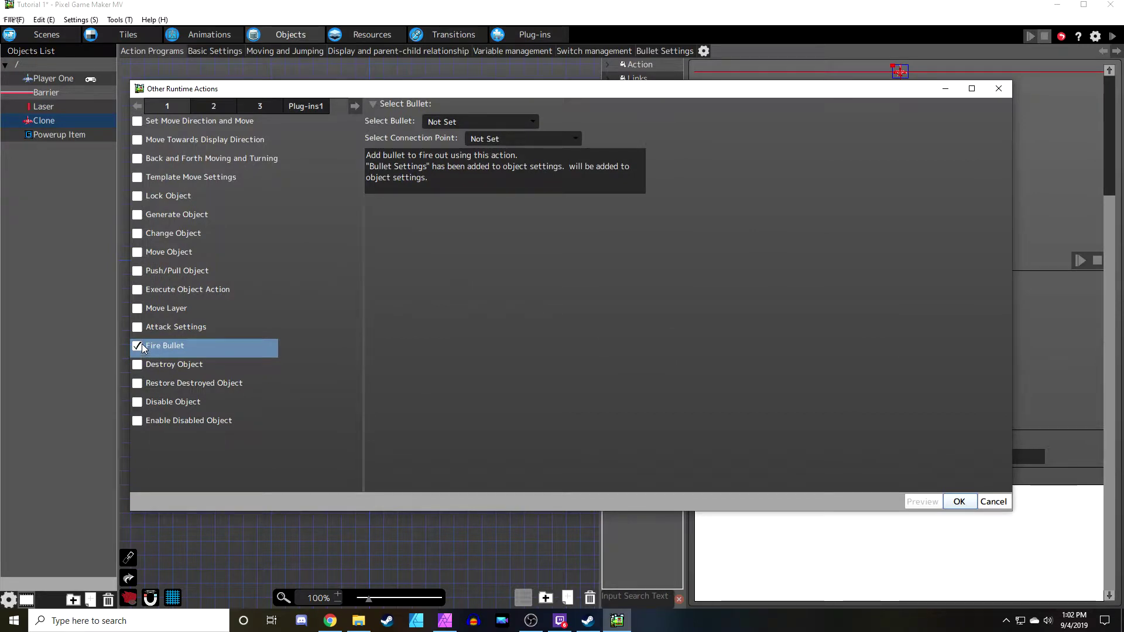
pyautogui.click(433, 123)
pyautogui.click(443, 145)
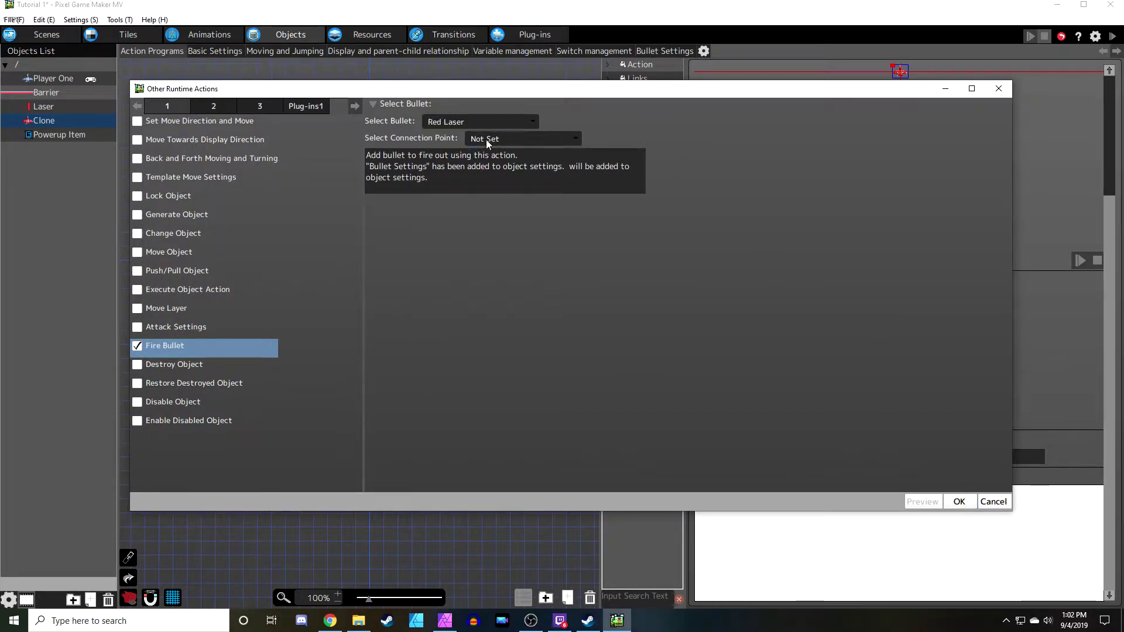
pyautogui.click(486, 139)
pyautogui.click(525, 169)
pyautogui.click(959, 501)
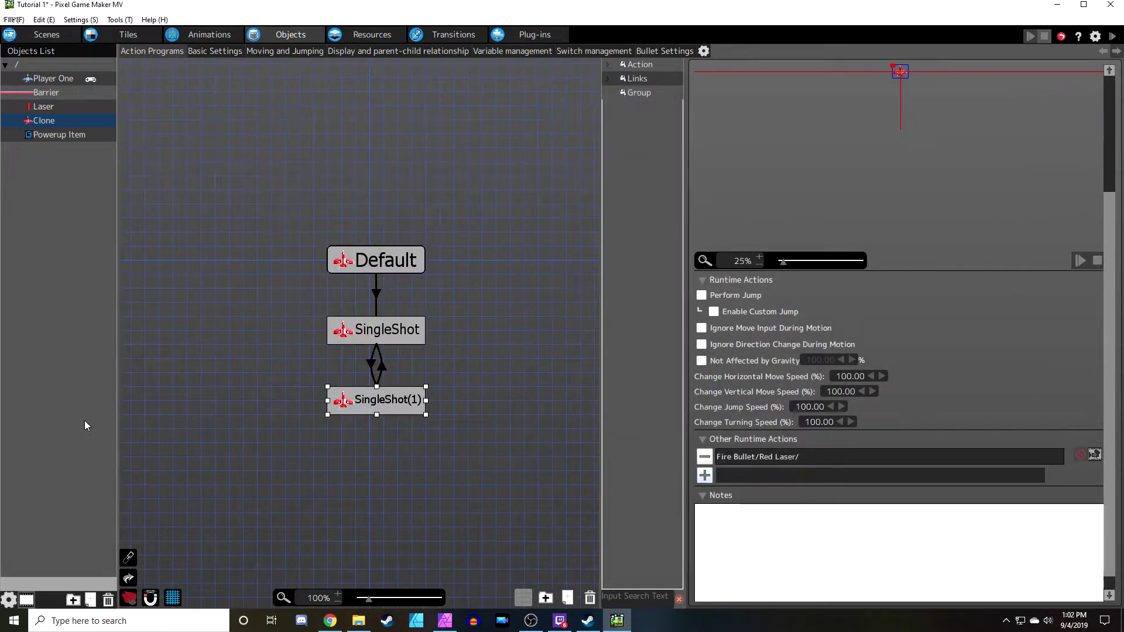
# Save the project and briefly test-play the Clone's single shots
pyautogui.hotkey('ctrl', 's')
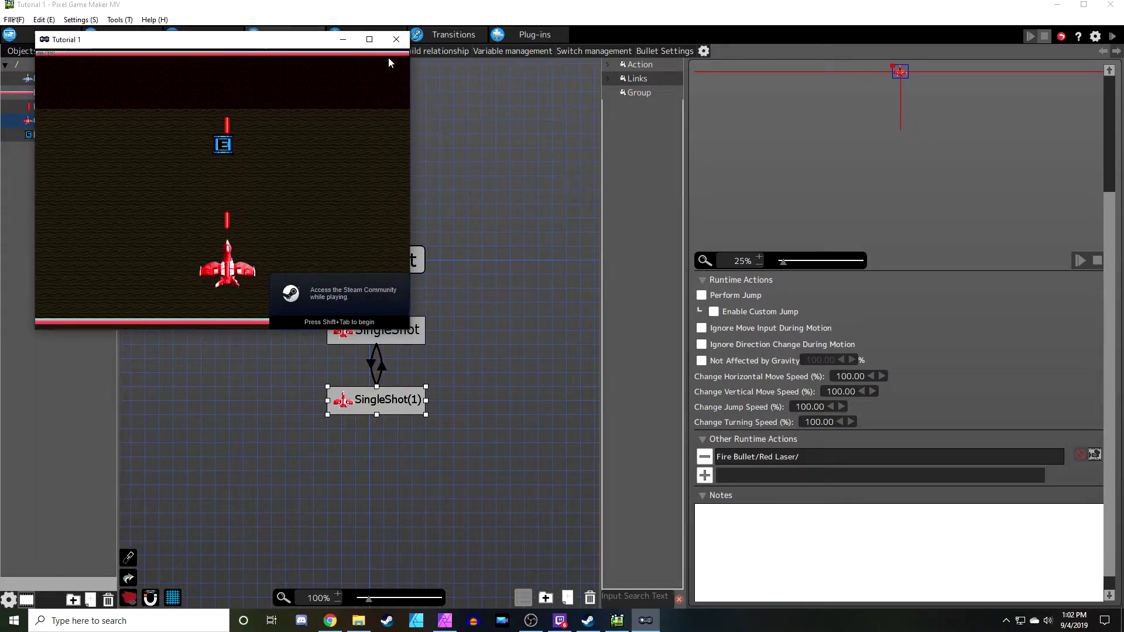
pyautogui.click(397, 39)
# Review the Condition to Change Actions setting on the links from Default to SingleShot and from SingleShot to SingleShot(1)
pyautogui.click(375, 295)
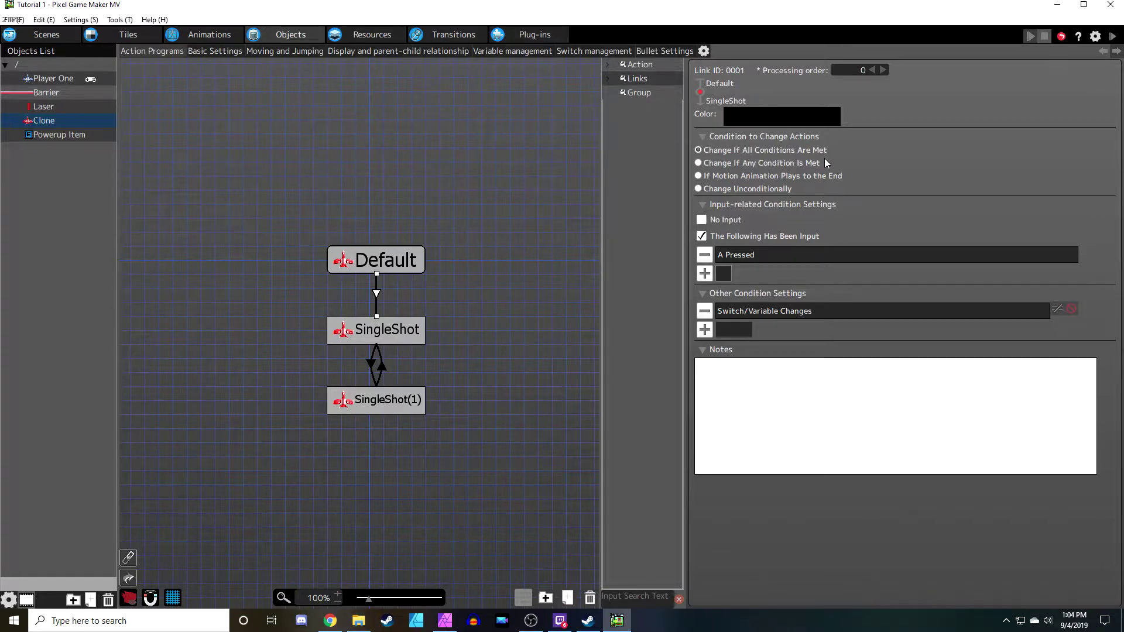
pyautogui.click(389, 323)
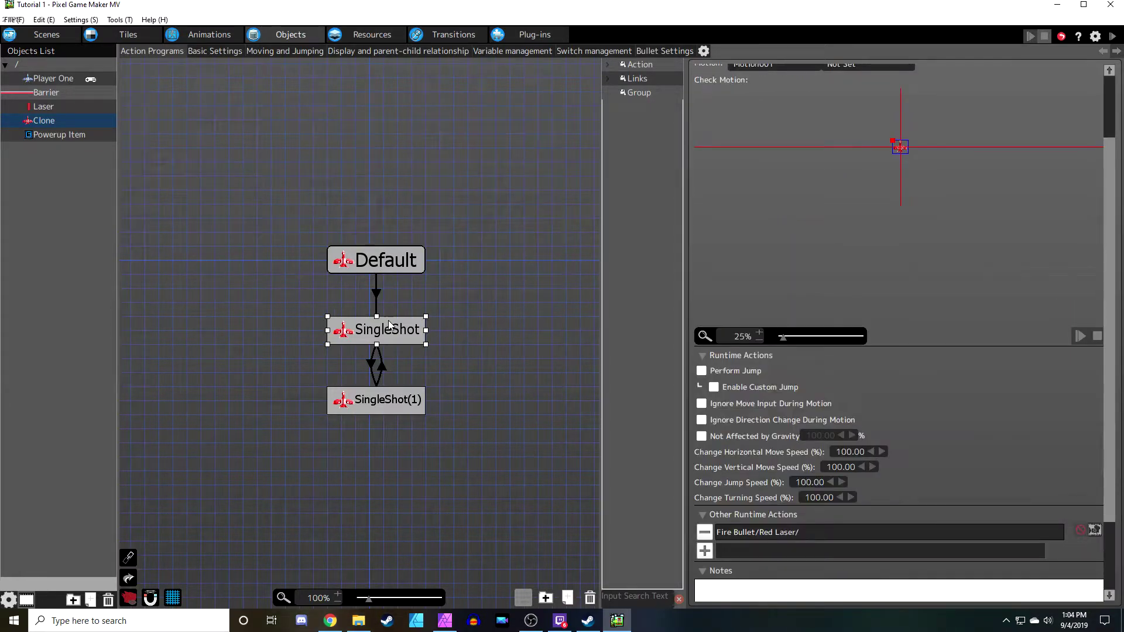
pyautogui.click(368, 359)
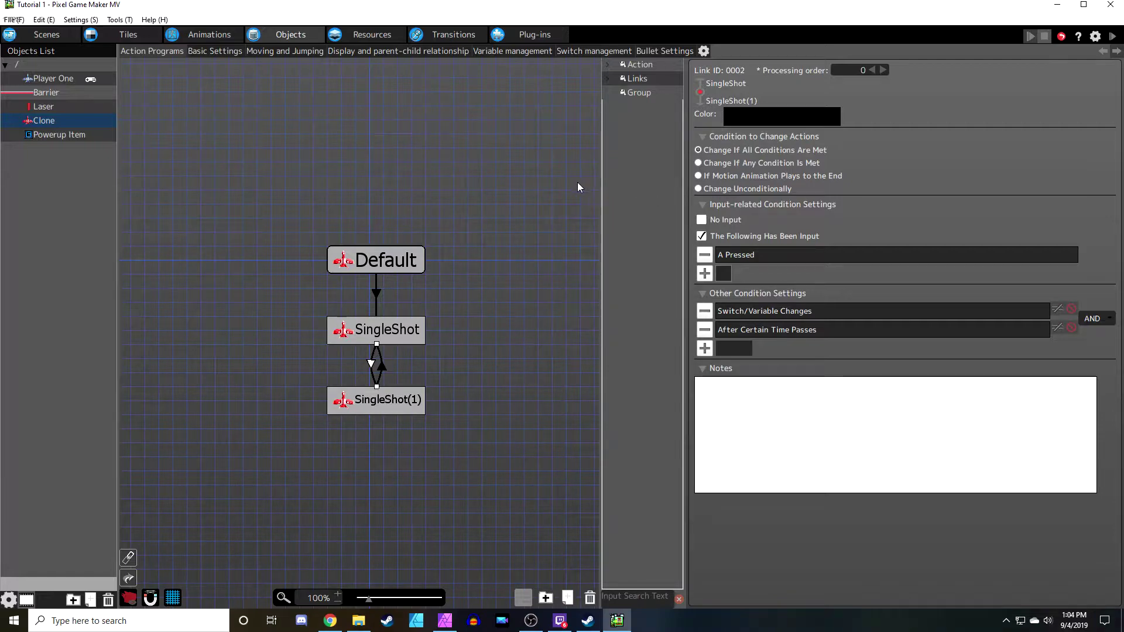
pyautogui.click(410, 169)
# Test-play the game, steering the ship in all directions and into the Powerup Item, and close the test window
pyautogui.press('F5')
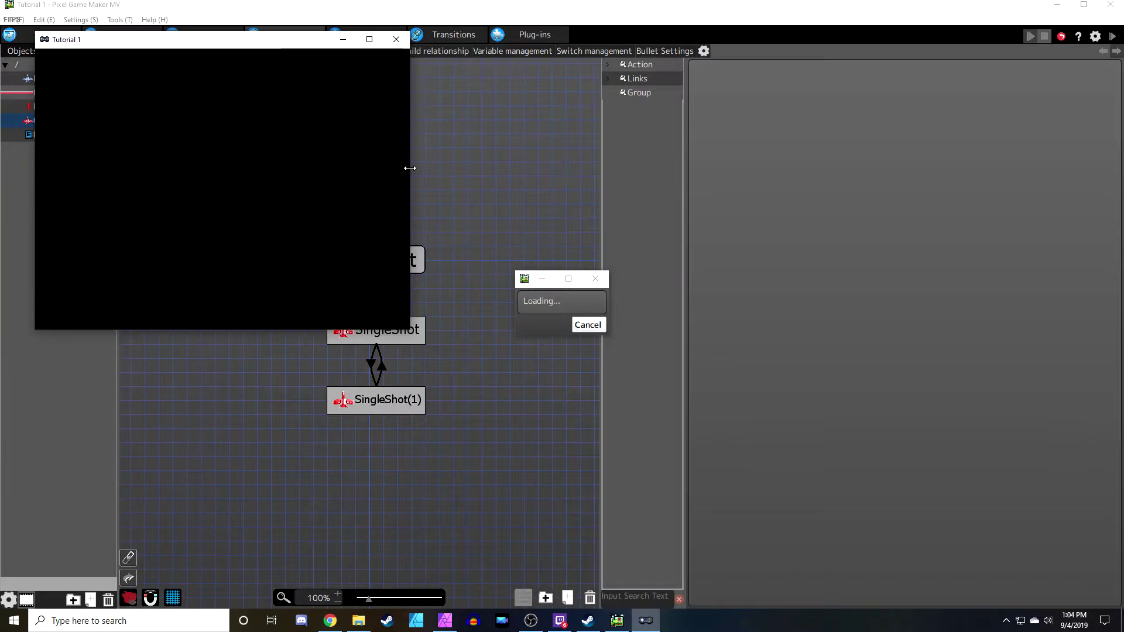
pyautogui.press('Right')
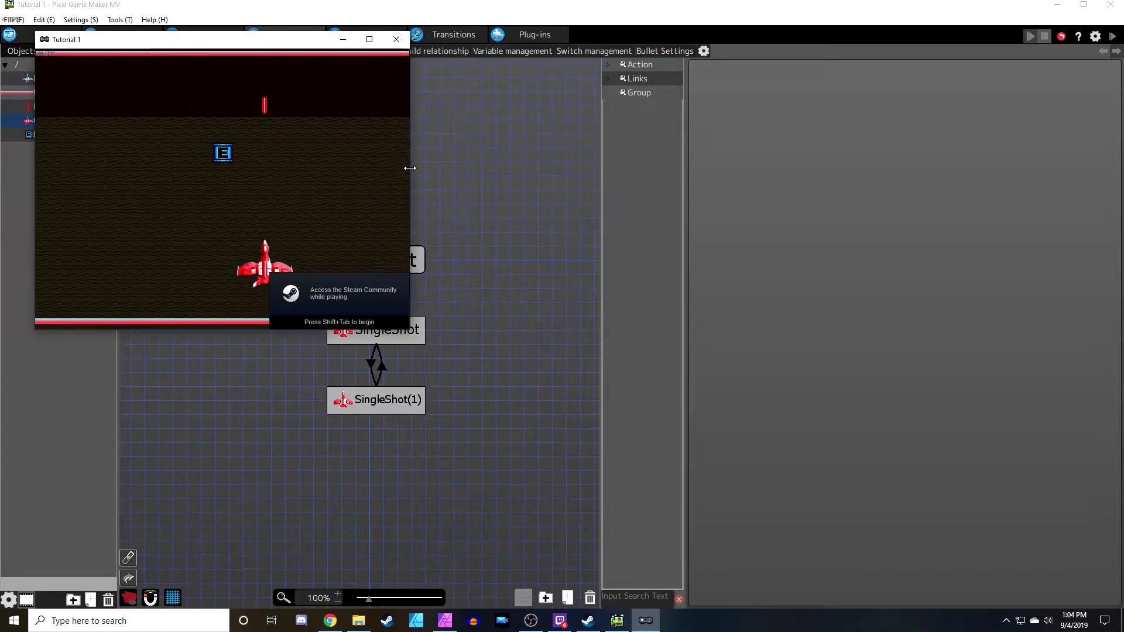
pyautogui.press('Left')
pyautogui.press('Right')
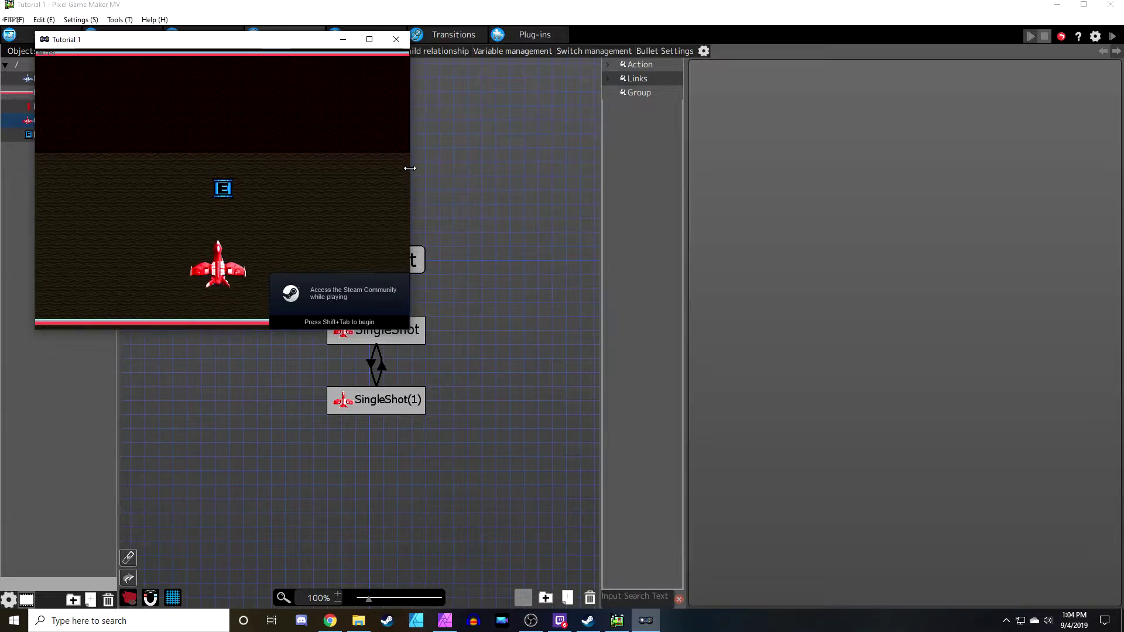
pyautogui.press('Down')
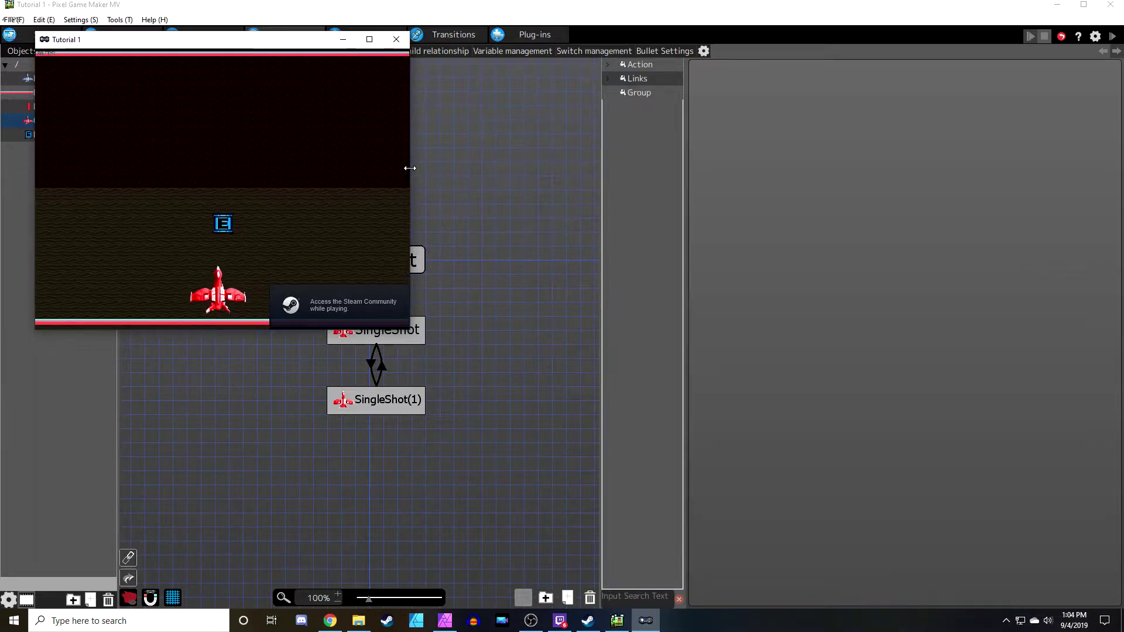
pyautogui.press('Up')
pyautogui.press('Left')
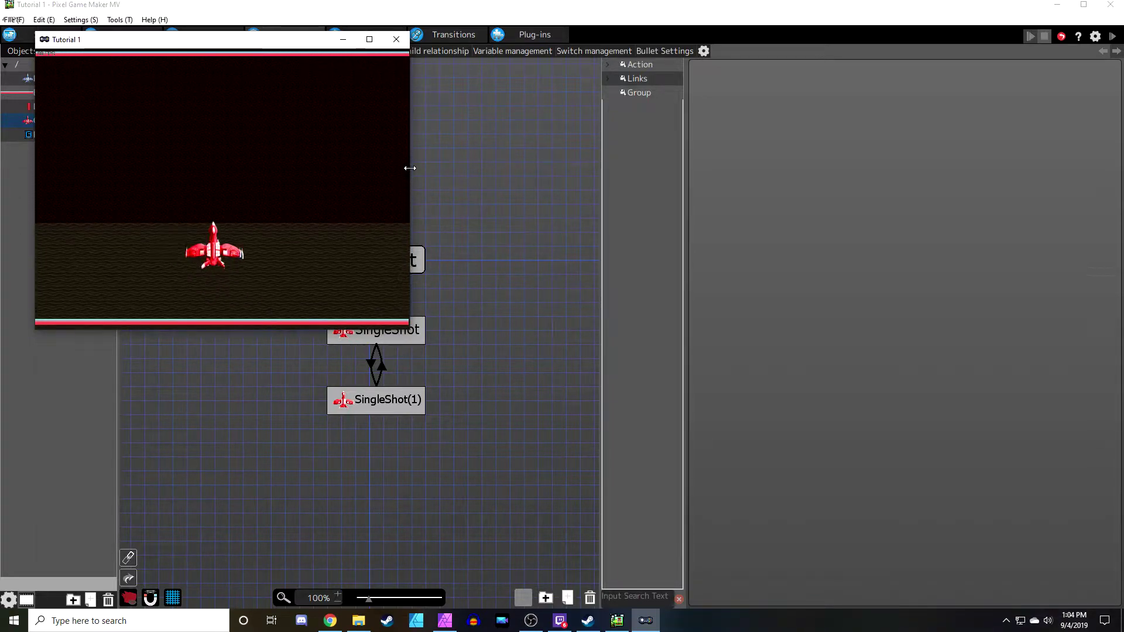
pyautogui.press('Right')
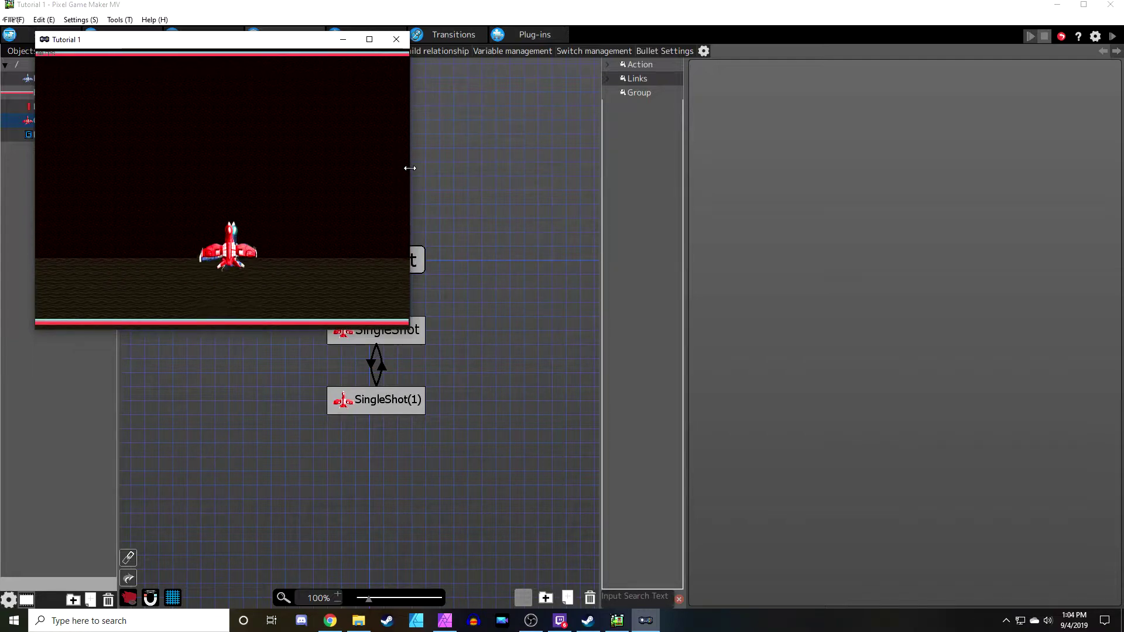
pyautogui.press('Left')
pyautogui.press('Left')
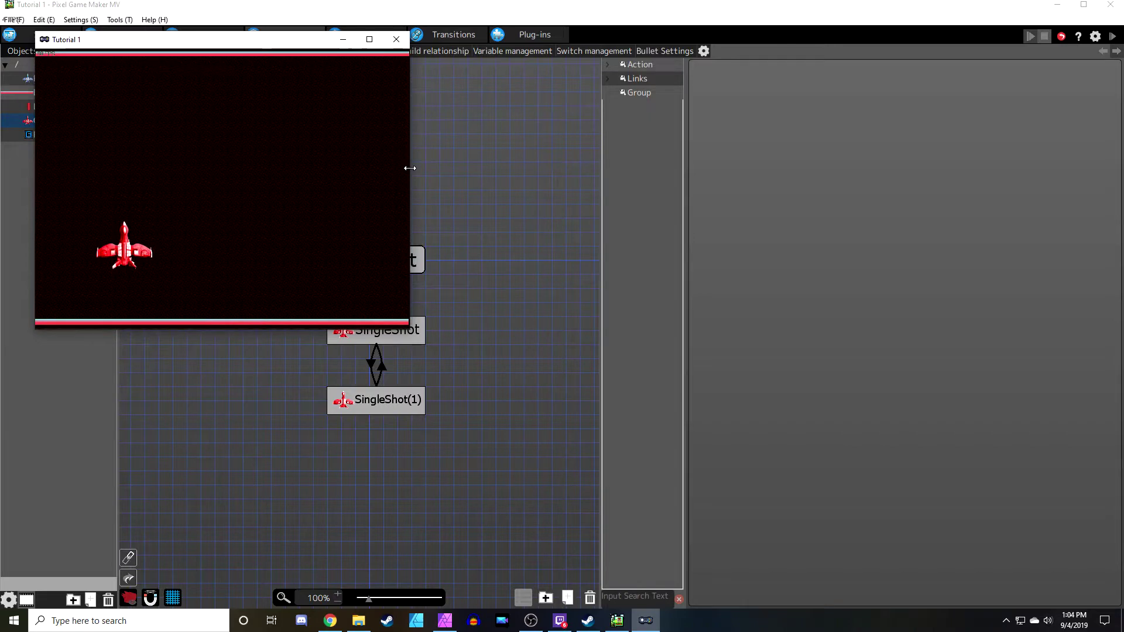
pyautogui.click(397, 39)
# Add a new action to the left of Default in the Clone's action program and name it DuelShot
pyautogui.moveTo(368, 199); pyautogui.dragTo(496, 206, button='middle')
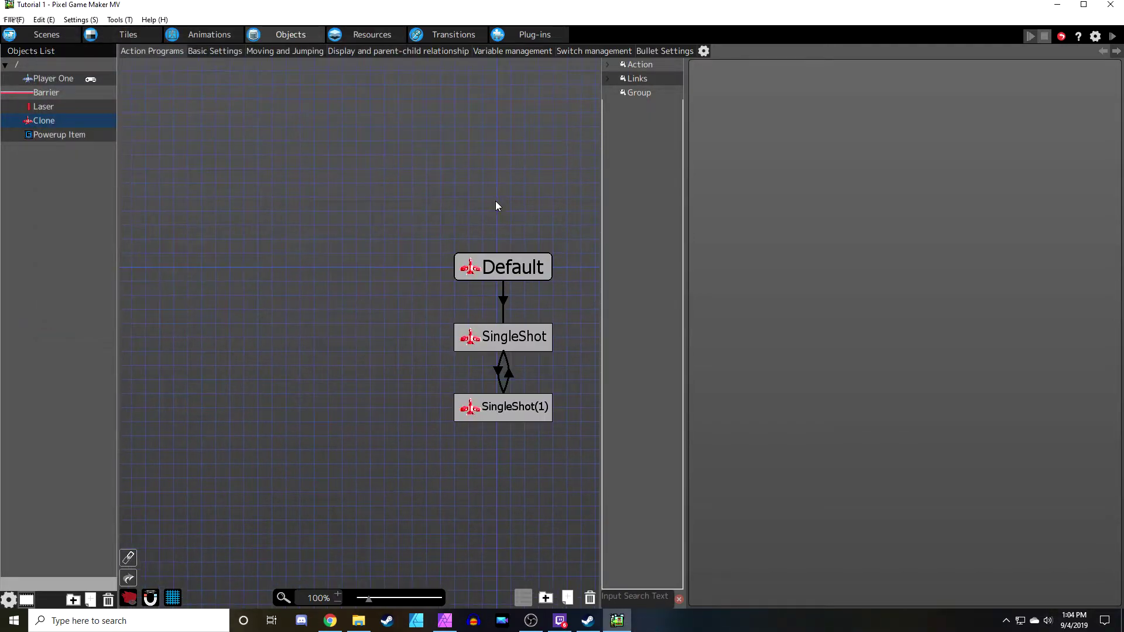
pyautogui.rightClick(318, 271)
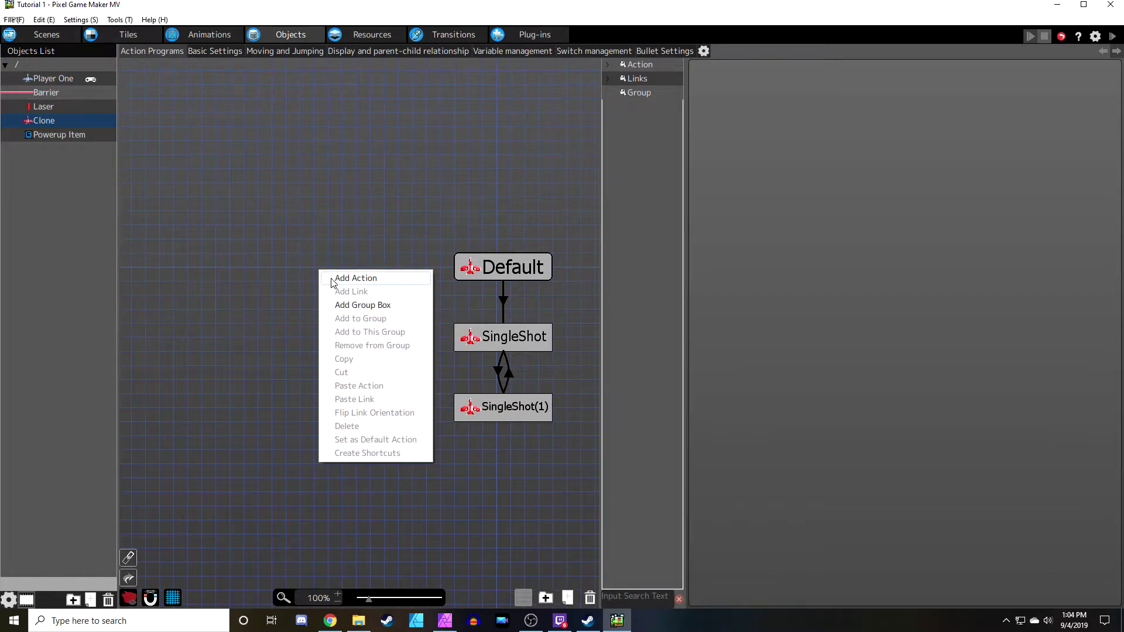
pyautogui.click(332, 284)
pyautogui.moveTo(344, 278); pyautogui.dragTo(336, 263)
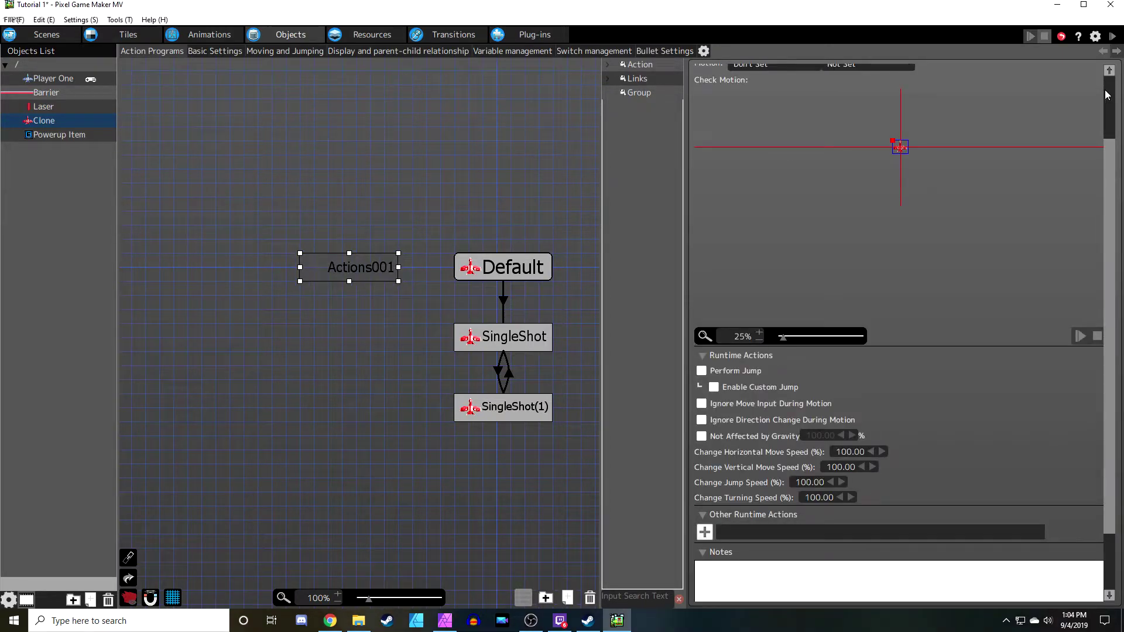
pyautogui.click(1105, 91)
pyautogui.moveTo(802, 72); pyautogui.dragTo(568, 61)
pyautogui.write('DuelShot')
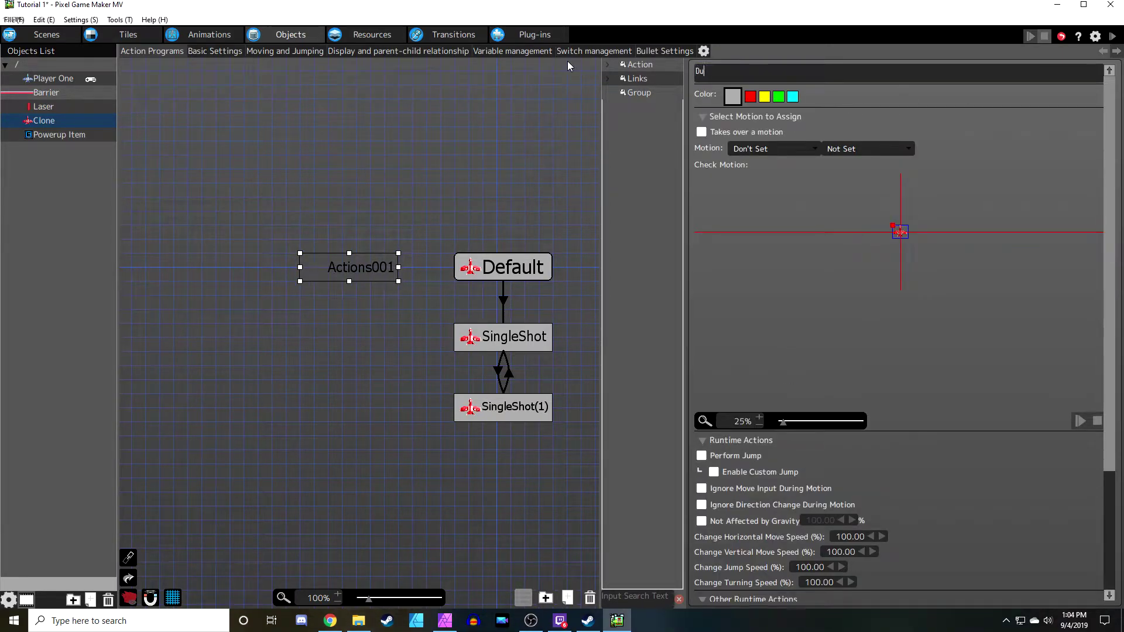
# Link Default to the DuelShot action and assign Motion001 to DuelShot
pyautogui.rightClick(475, 264)
pyautogui.click(492, 283)
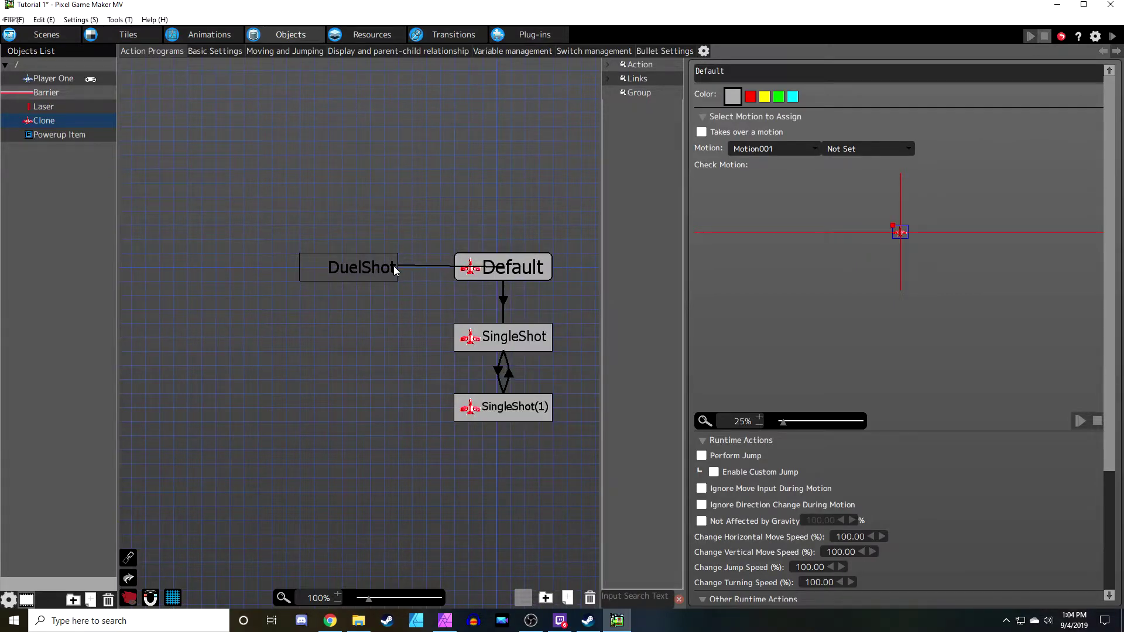
pyautogui.click(395, 269)
pyautogui.click(391, 271)
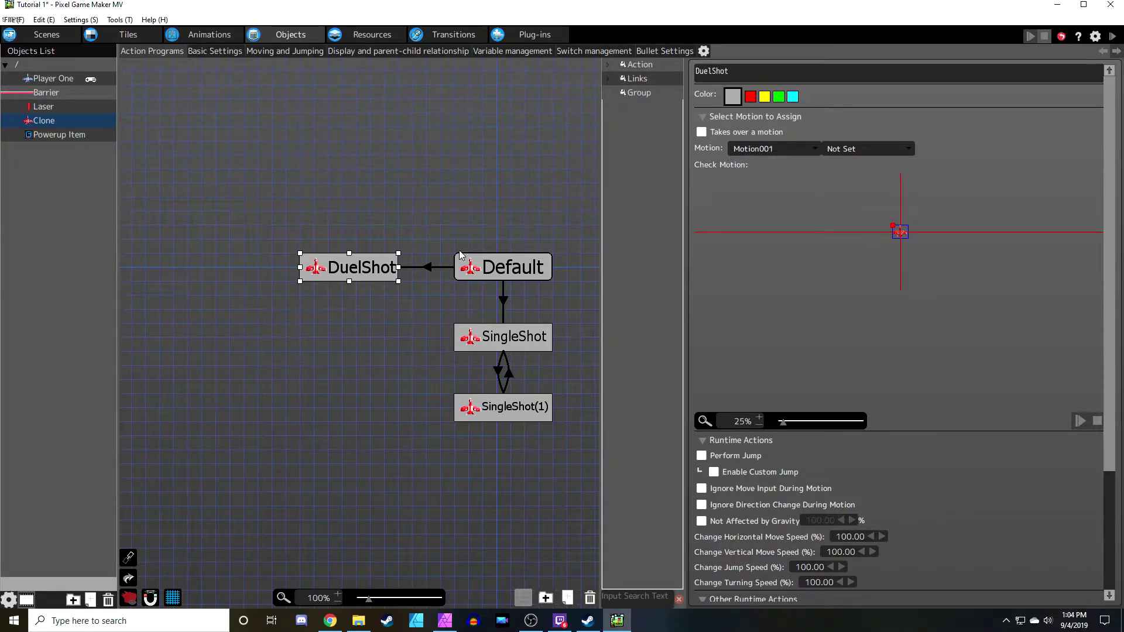
# Make the link from Default to DuelShot require the A key to be pressed
pyautogui.click(429, 268)
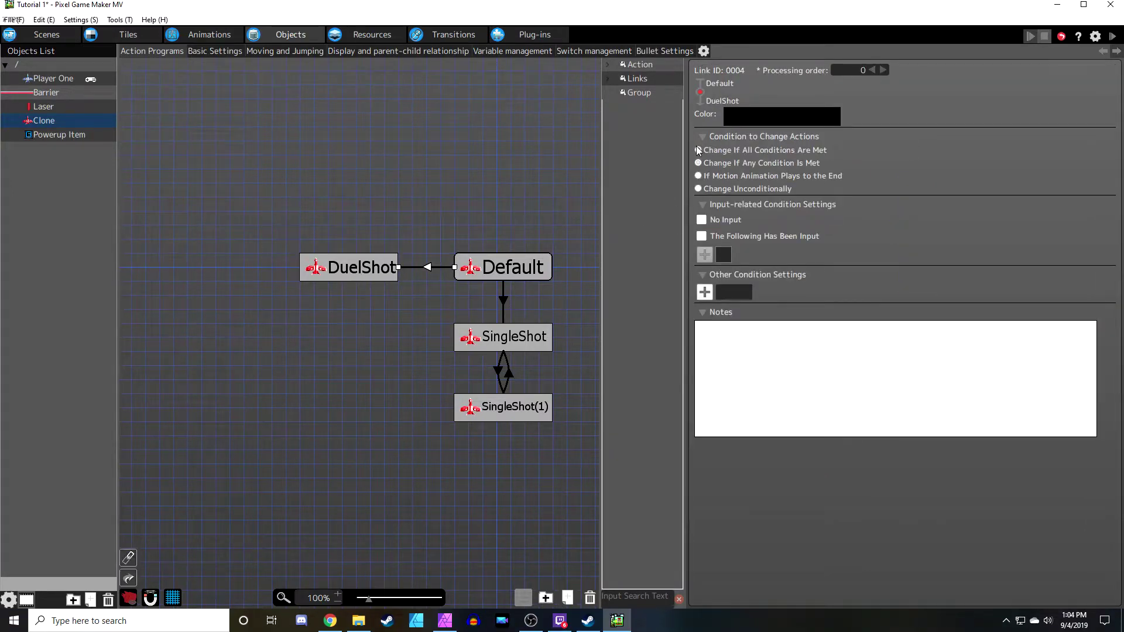
pyautogui.click(700, 236)
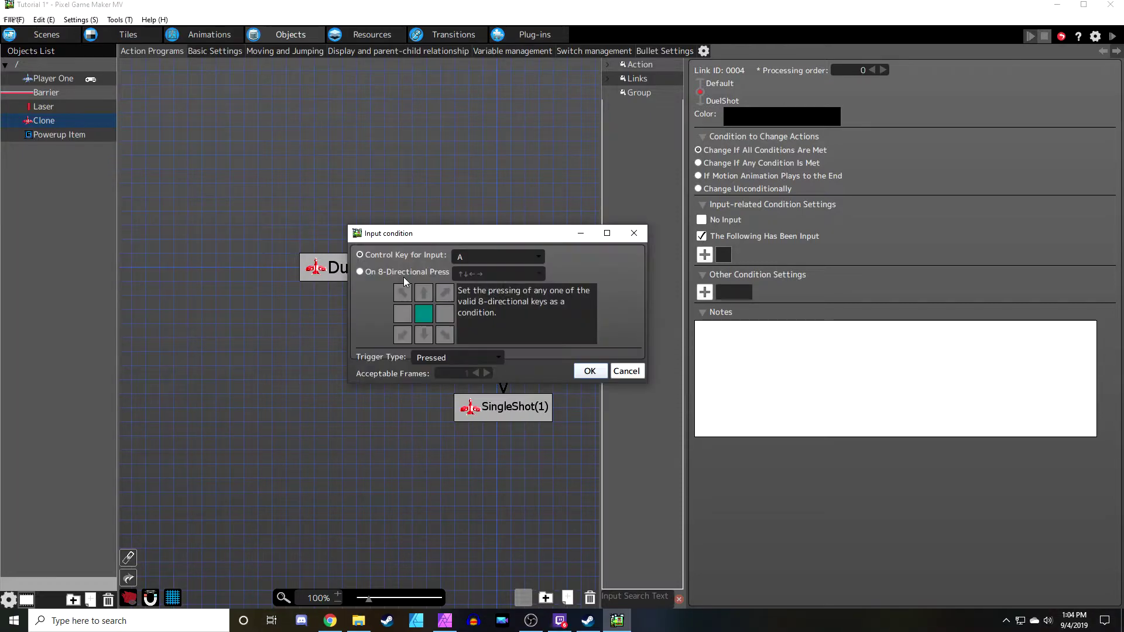
pyautogui.click(588, 369)
# Add a Switch/Variable Changes condition to the Default to DuelShot link requiring Player One's Weapon State variable to equal 1
pyautogui.click(705, 311)
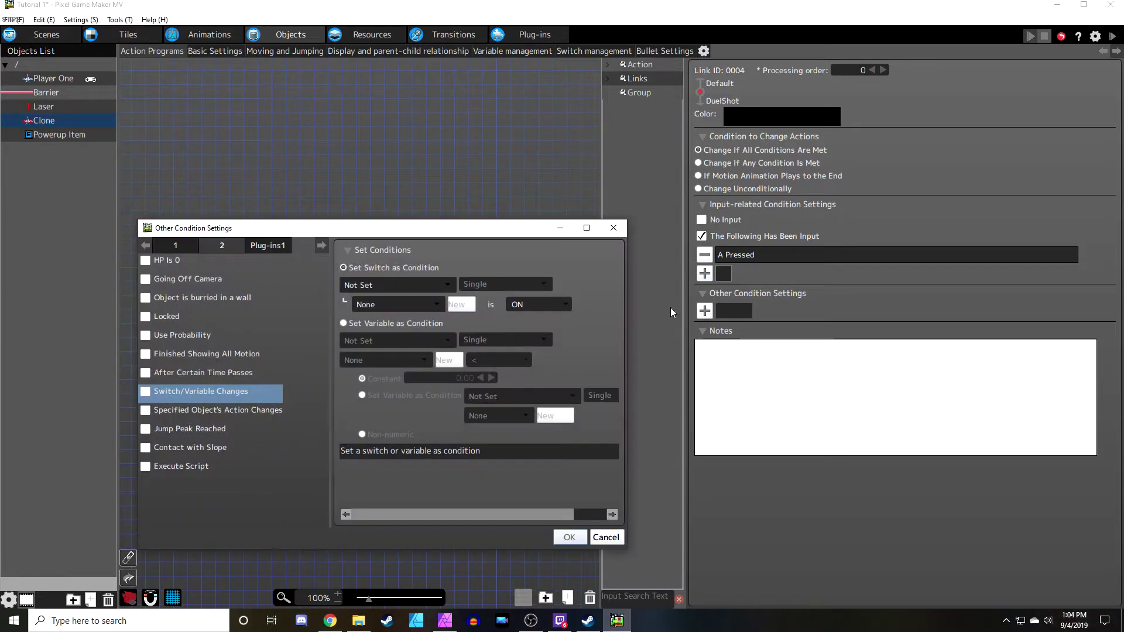
pyautogui.click(393, 325)
pyautogui.click(393, 342)
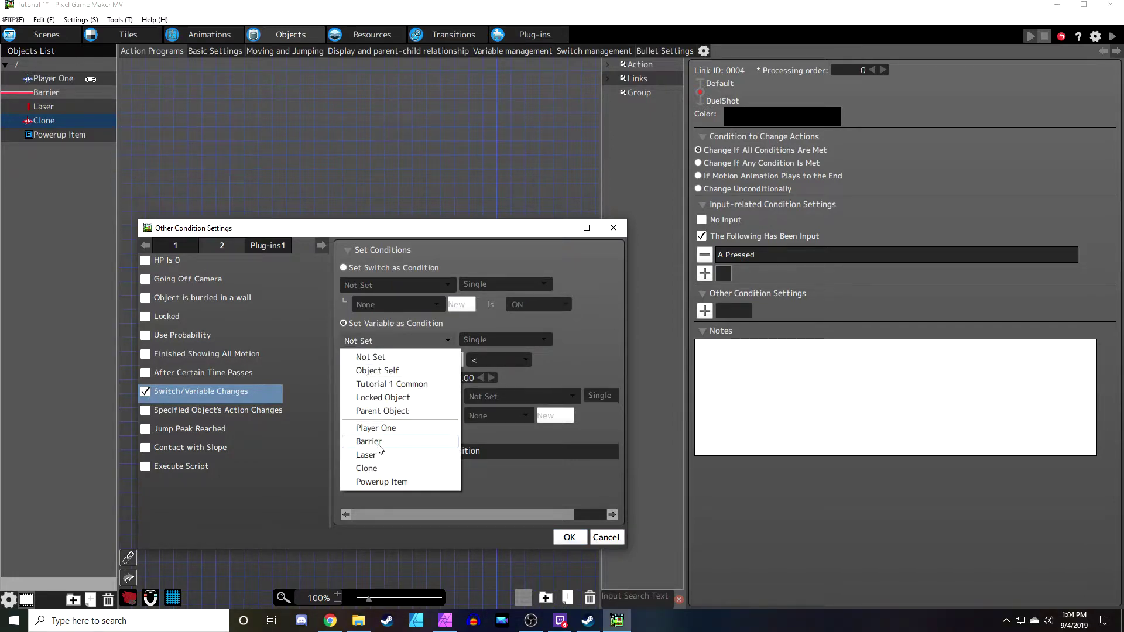
pyautogui.click(375, 428)
pyautogui.click(394, 360)
pyautogui.scroll(2, 391, 317)
pyautogui.click(392, 310)
pyautogui.click(498, 360)
pyautogui.click(479, 397)
pyautogui.click(442, 378)
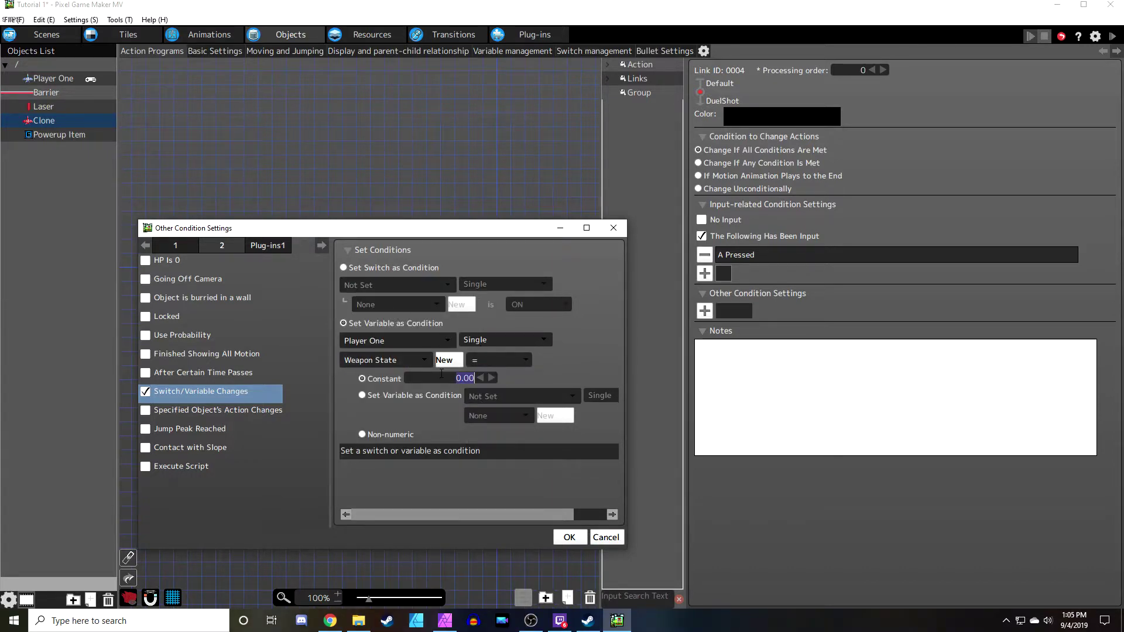
pyautogui.write('1')
pyautogui.press('Return')
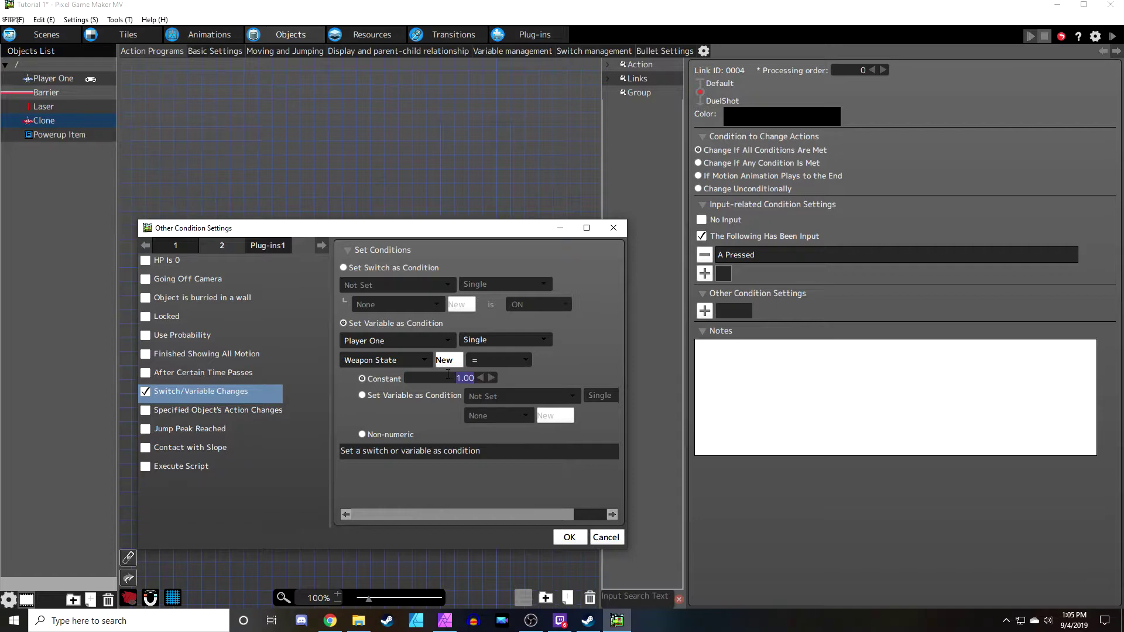
pyautogui.click(569, 537)
# Add a Fire Bullet runtime action to DuelShot that fires the Red Laser from the Left Wing connection point
pyautogui.moveTo(406, 364); pyautogui.dragTo(486, 364, button='middle')
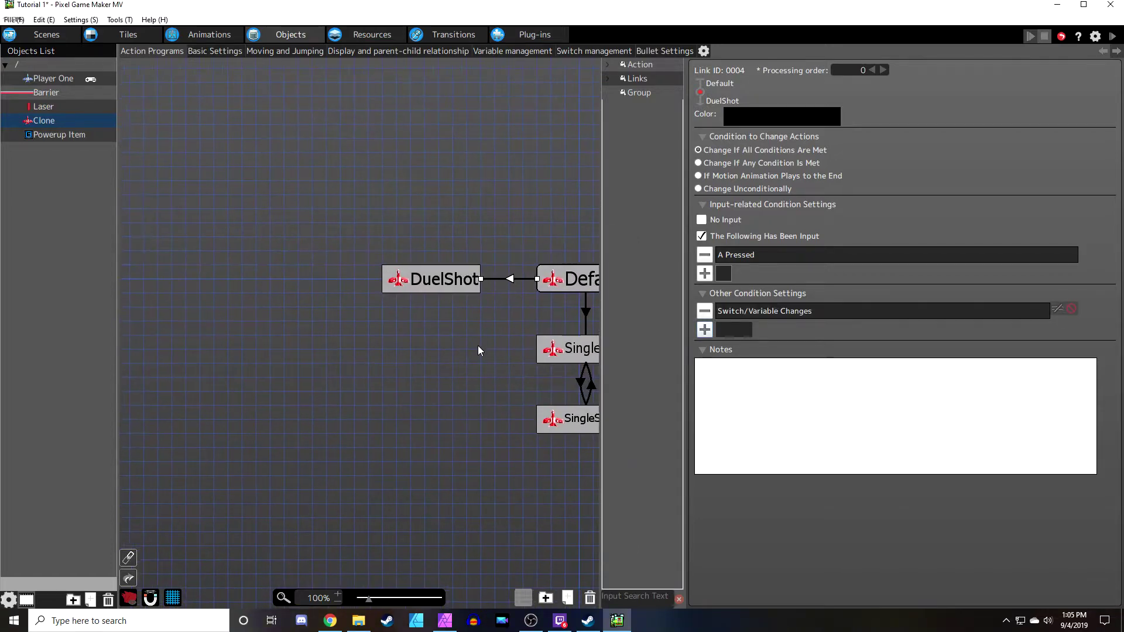
pyautogui.click(465, 287)
pyautogui.click(512, 279)
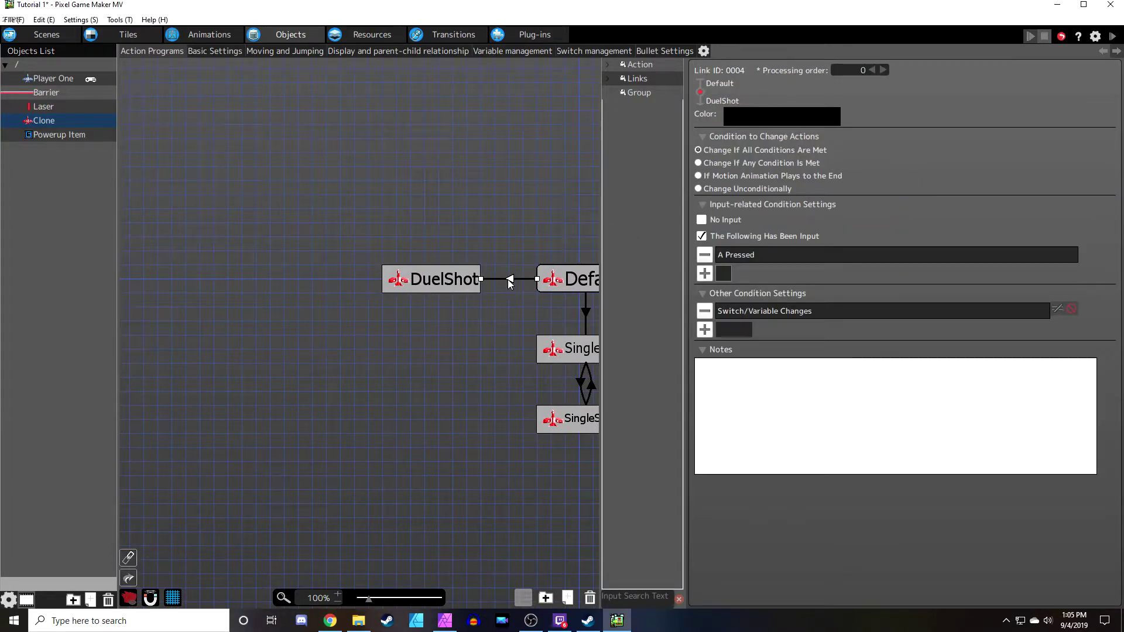
pyautogui.click(454, 279)
pyautogui.click(1115, 506)
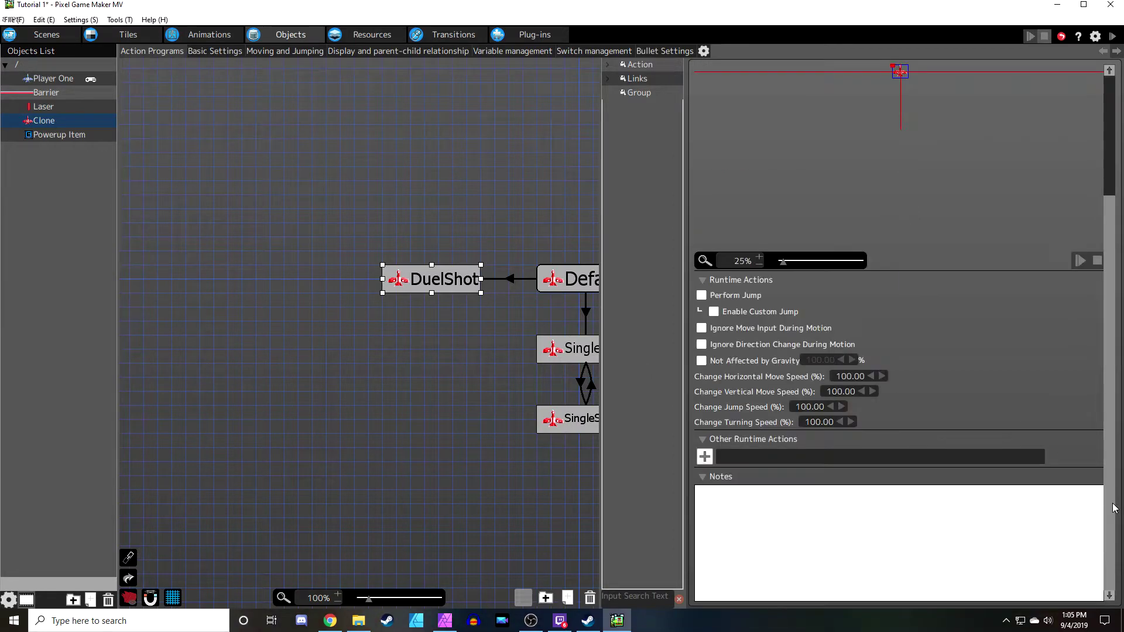
pyautogui.click(704, 457)
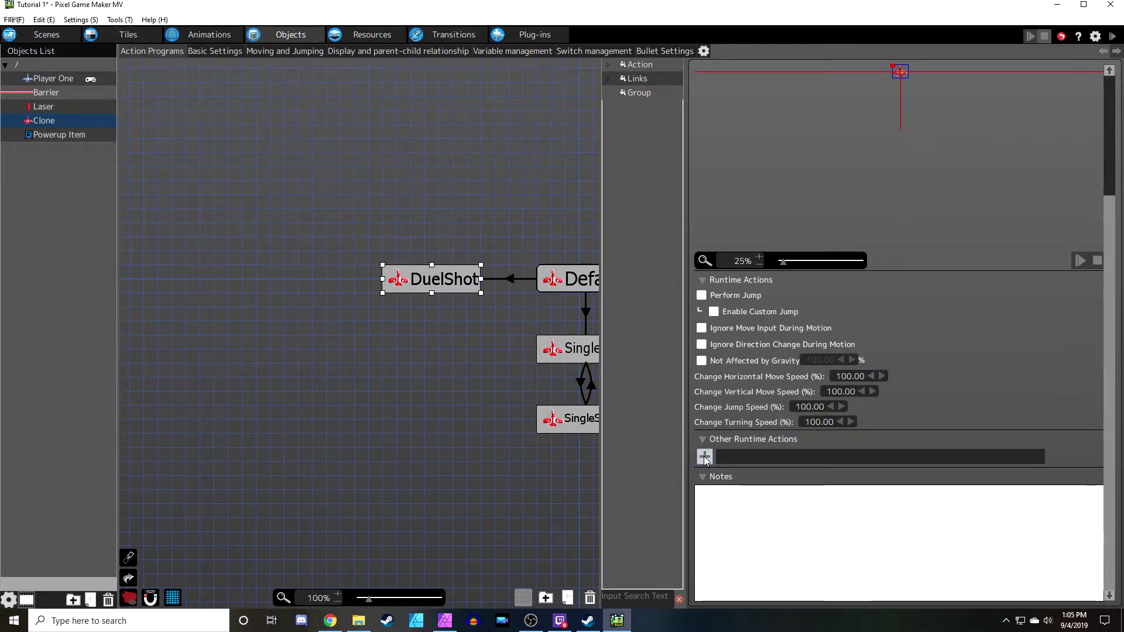
pyautogui.click(141, 346)
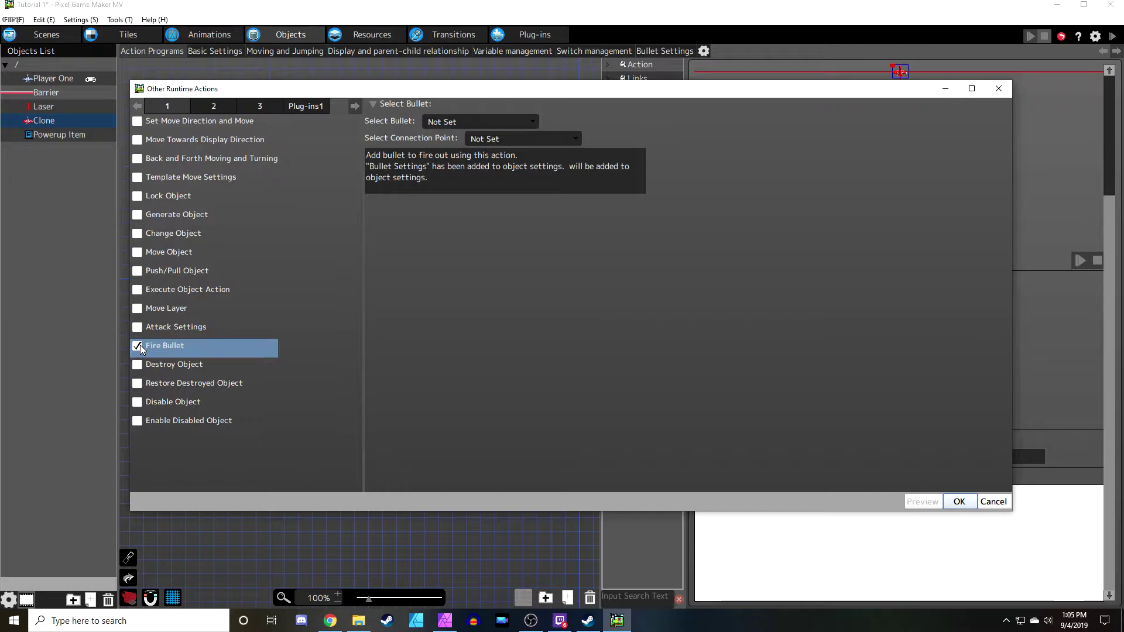
pyautogui.click(459, 123)
pyautogui.click(459, 148)
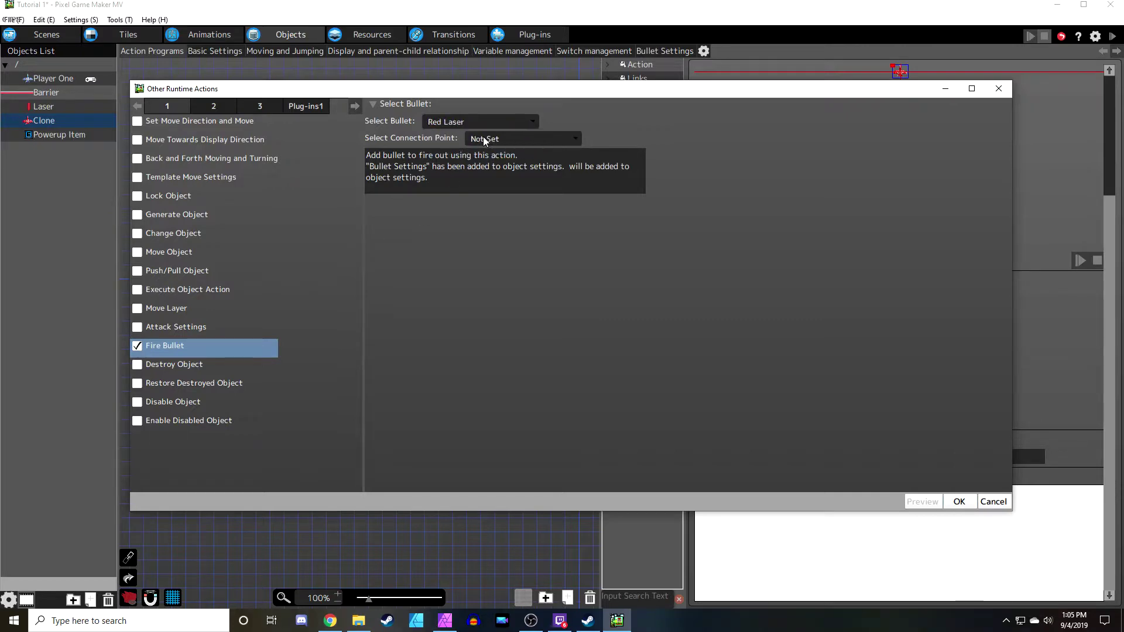
pyautogui.click(475, 138)
pyautogui.click(487, 178)
pyautogui.click(958, 502)
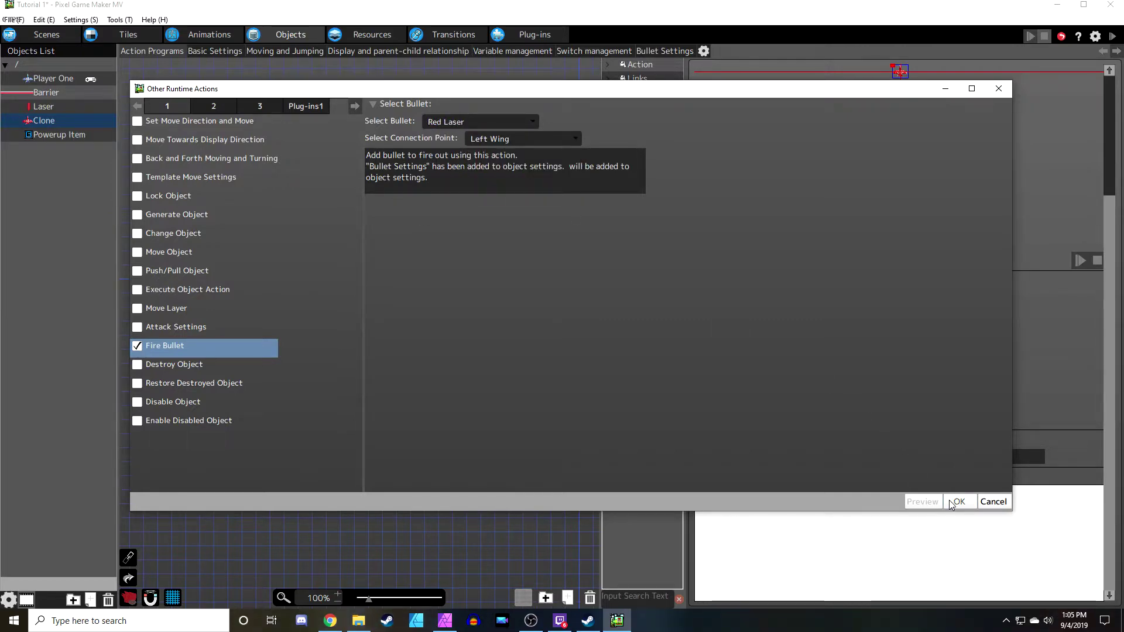
# Add a second Fire Bullet runtime action to DuelShot, firing the Red Laser from the other wing's connection point
pyautogui.click(704, 474)
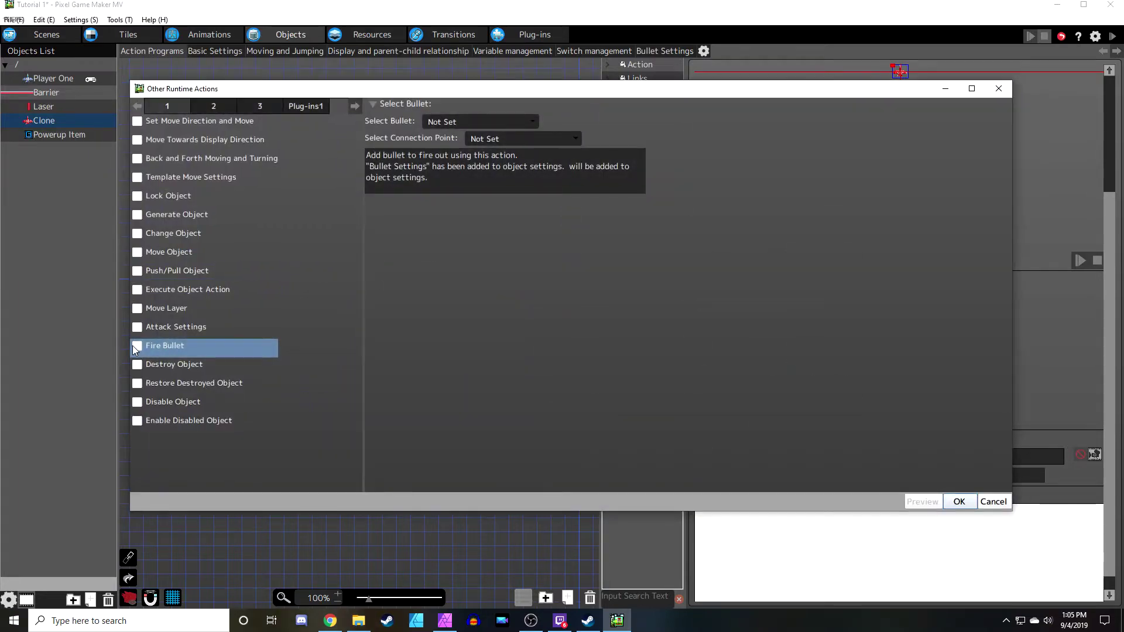
pyautogui.click(464, 121)
pyautogui.click(466, 147)
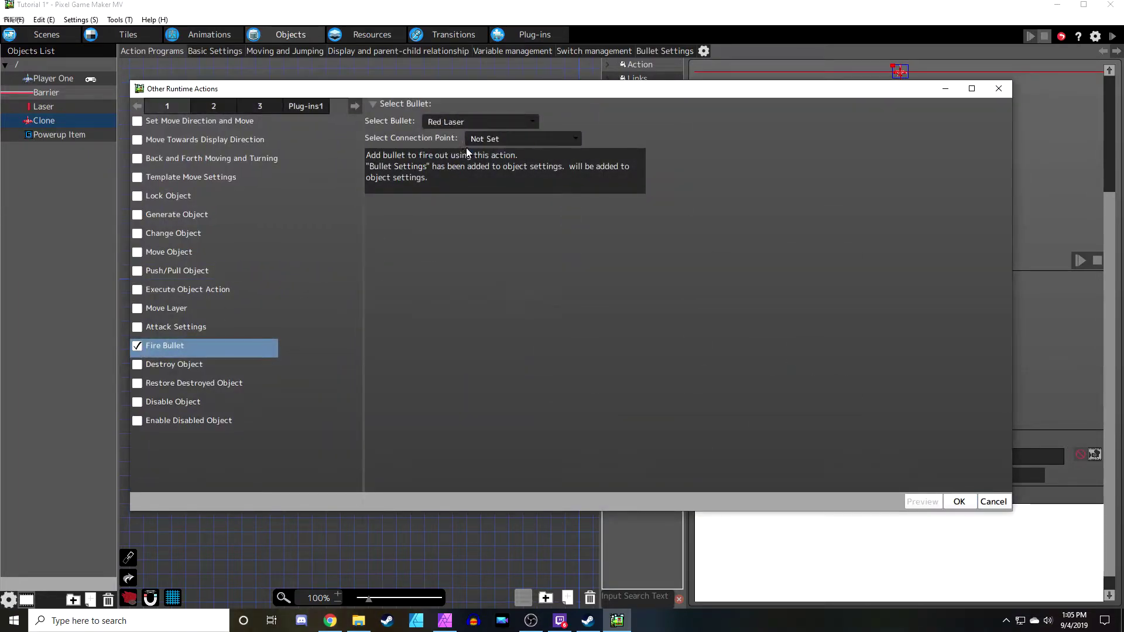
pyautogui.click(498, 139)
pyautogui.click(508, 188)
pyautogui.click(958, 502)
# Duplicate the DuelShot action and place the copy to the left of the original
pyautogui.rightClick(423, 272)
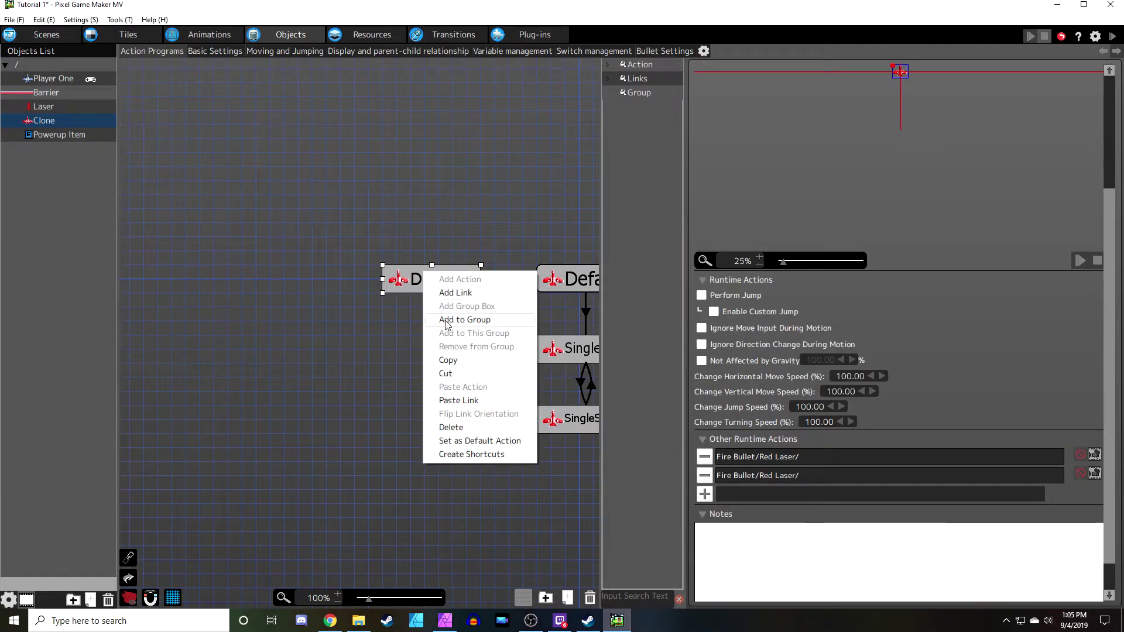
pyautogui.click(448, 359)
pyautogui.click(272, 272)
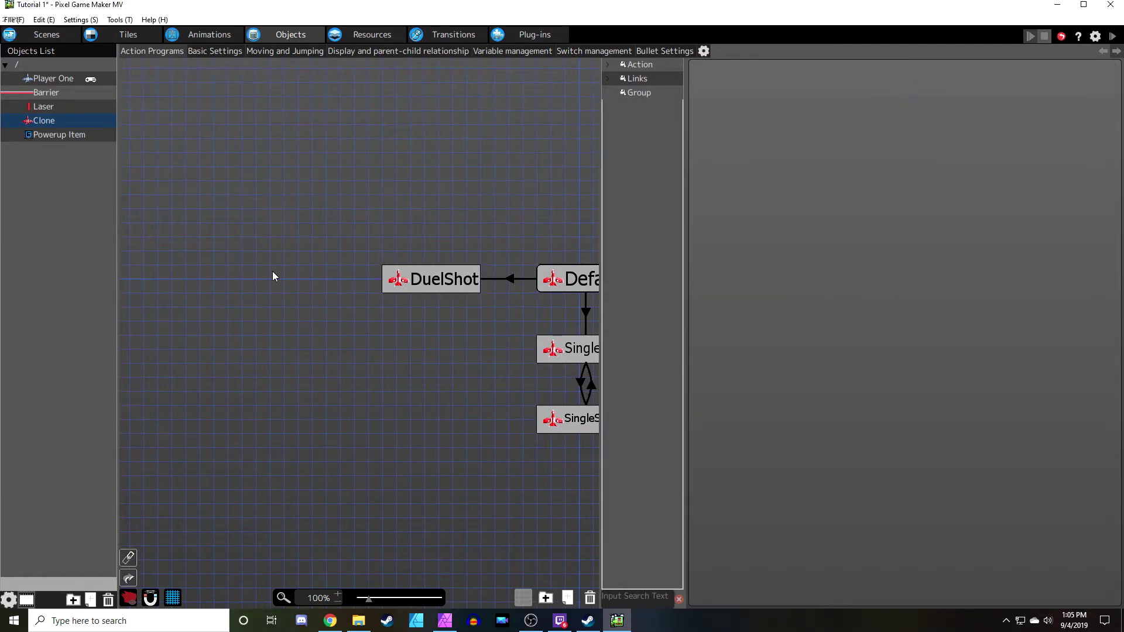
pyautogui.hotkey('ctrl', 'v')
pyautogui.moveTo(374, 286); pyautogui.dragTo(269, 283)
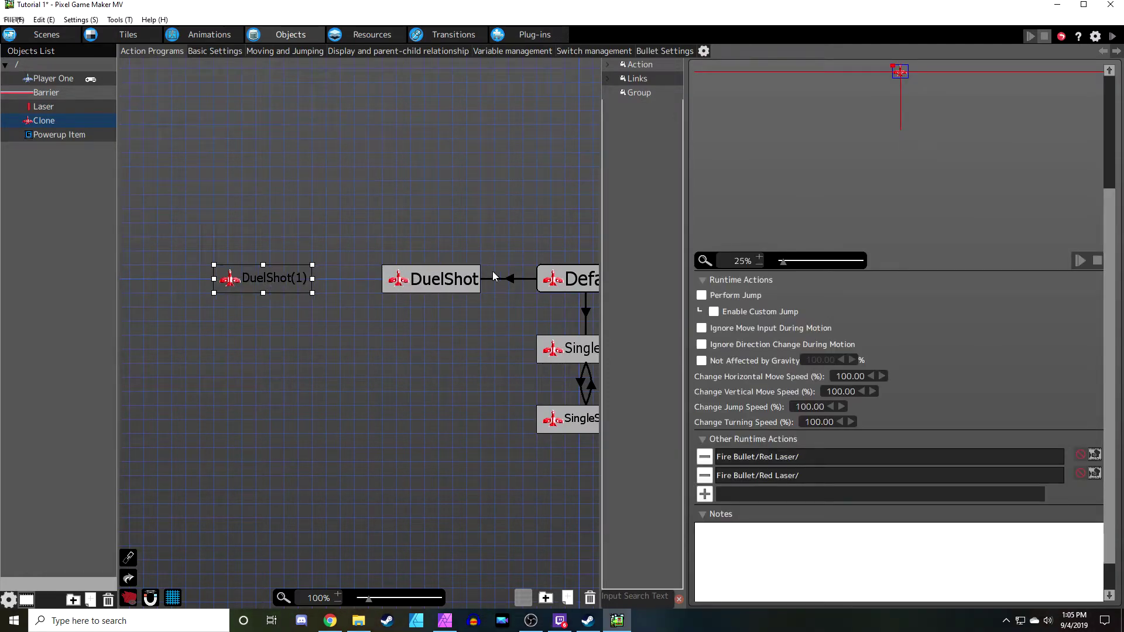
# Link DuelShot and DuelShot(1) in both directions using copies of the Default to DuelShot link with its conditions
pyautogui.click(514, 282)
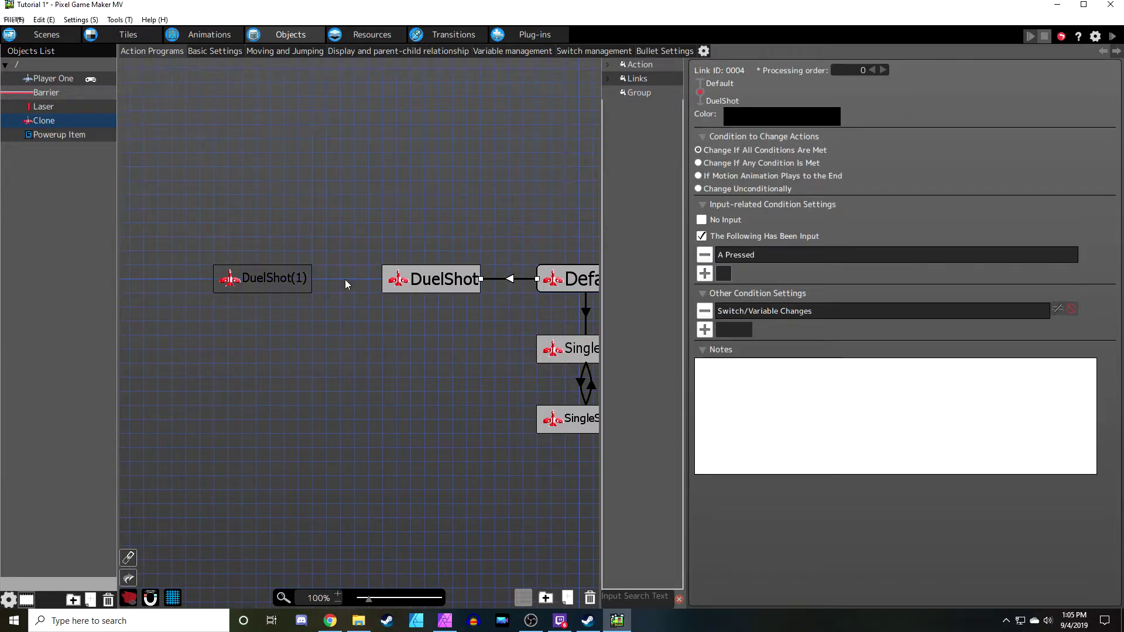
pyautogui.click(302, 275)
pyautogui.click(382, 279)
pyautogui.moveTo(380, 278)
pyautogui.keyDown('alt'); pyautogui.mouseDown()
pyautogui.moveTo(293, 286)
pyautogui.moveTo(404, 282)
pyautogui.mouseUp(); pyautogui.keyUp('alt')
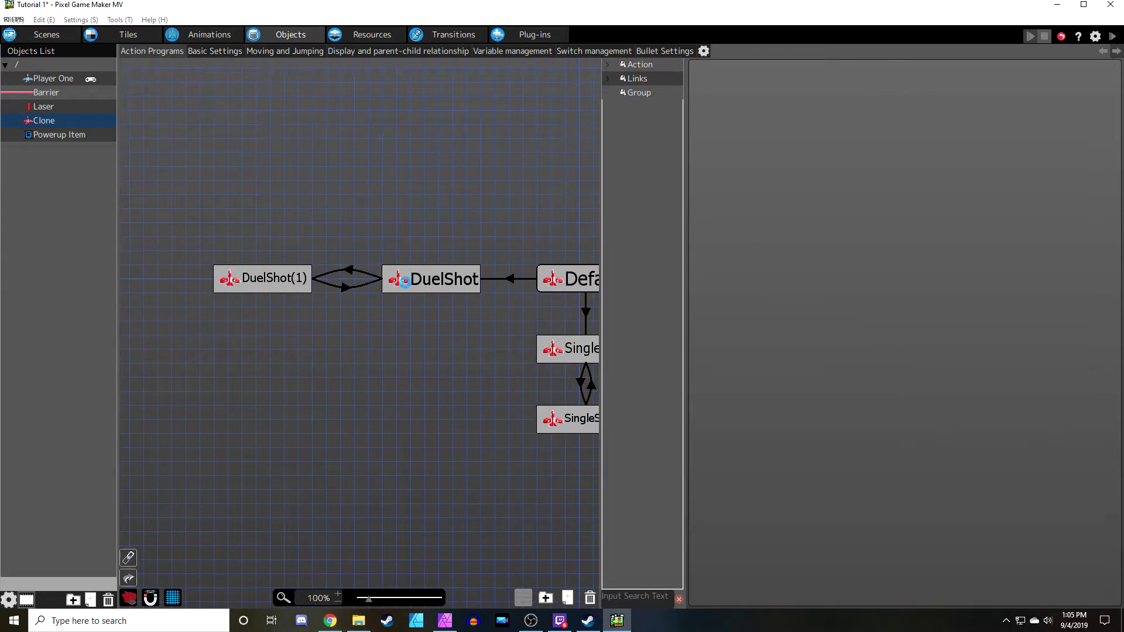
# Add an After Certain Time Passes condition of 0.30 seconds to the link from DuelShot to DuelShot(1)
pyautogui.click(350, 271)
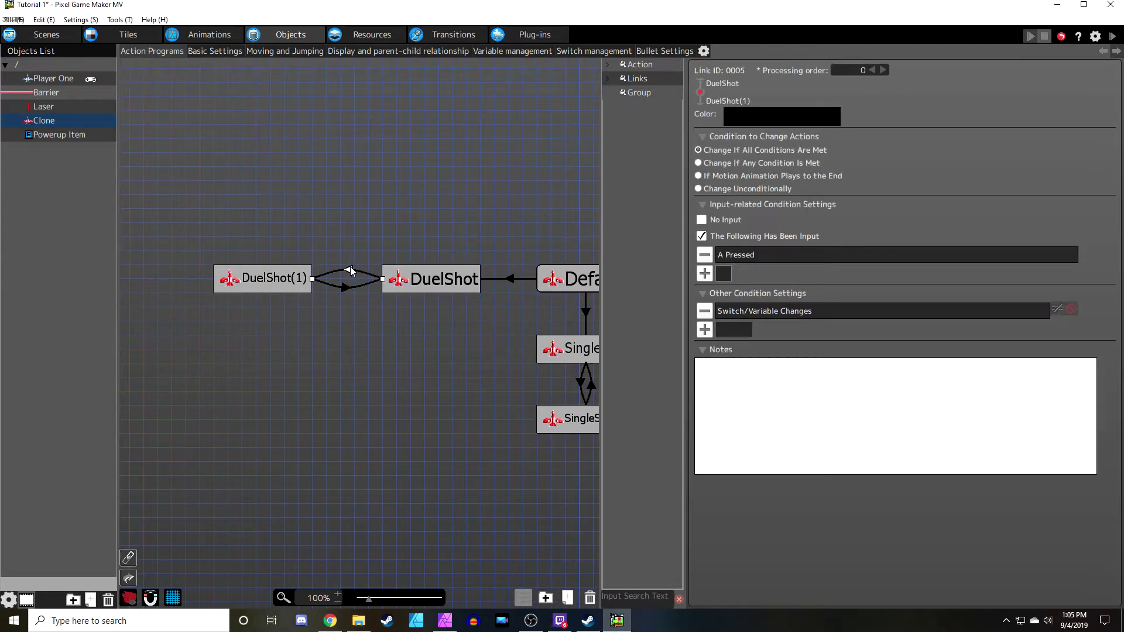
pyautogui.click(710, 332)
pyautogui.click(176, 373)
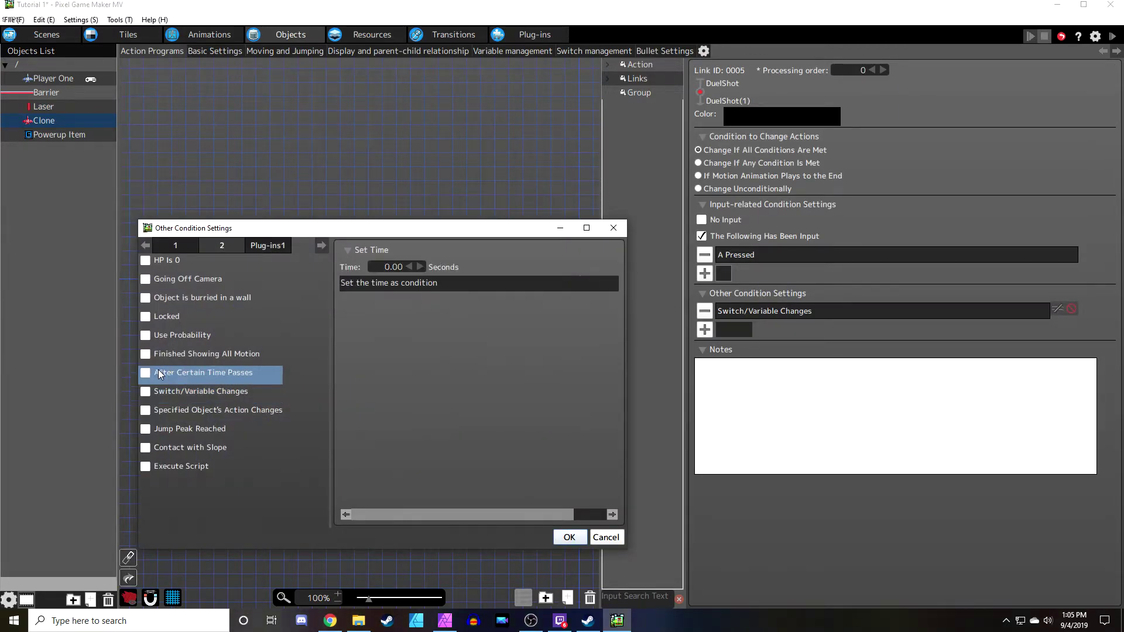
pyautogui.doubleClick(388, 266)
pyautogui.write('.3')
pyautogui.press('Return')
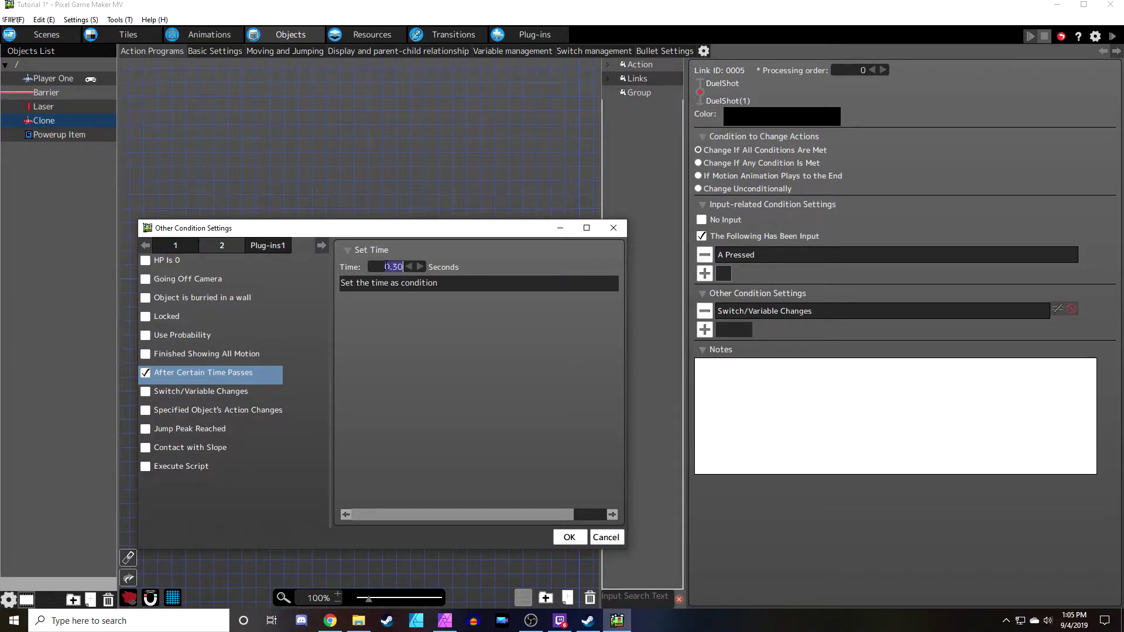
pyautogui.click(568, 541)
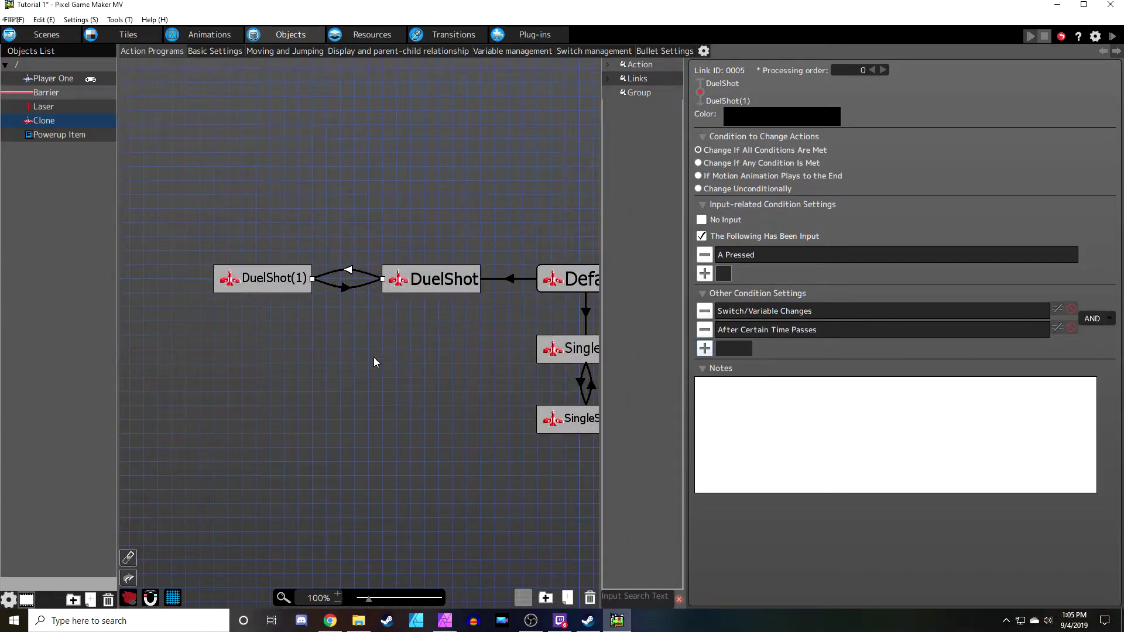
# Add an After Certain Time Passes condition of 0.30 seconds to the return link from DuelShot(1) to DuelShot
pyautogui.click(346, 290)
pyautogui.click(704, 330)
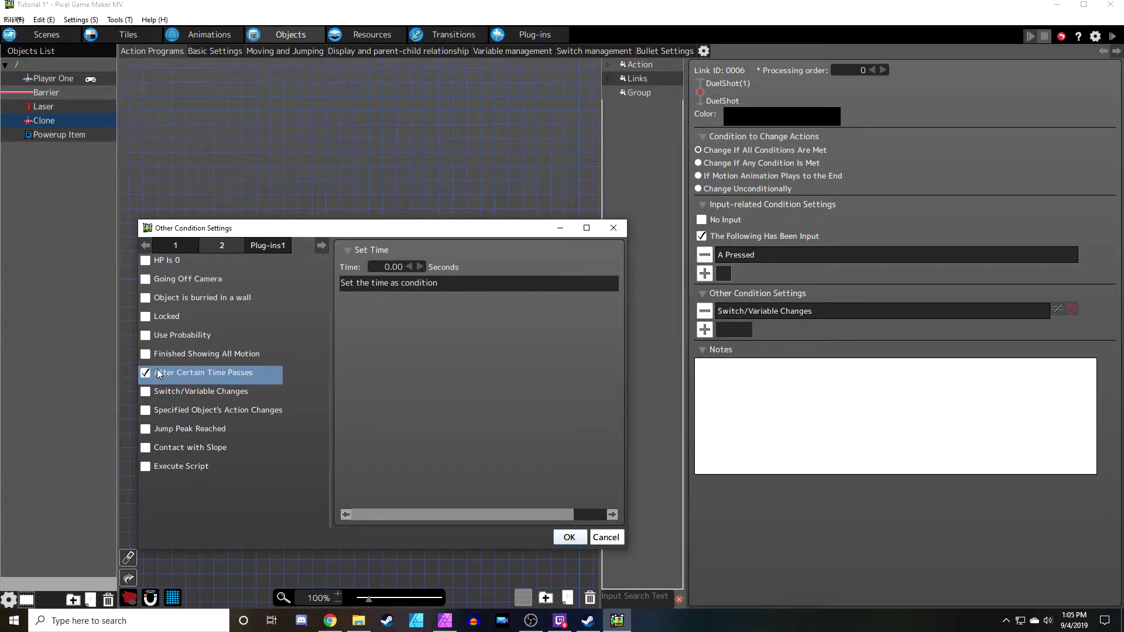
pyautogui.doubleClick(394, 268)
pyautogui.write('.3')
pyautogui.press('Return')
pyautogui.click(569, 538)
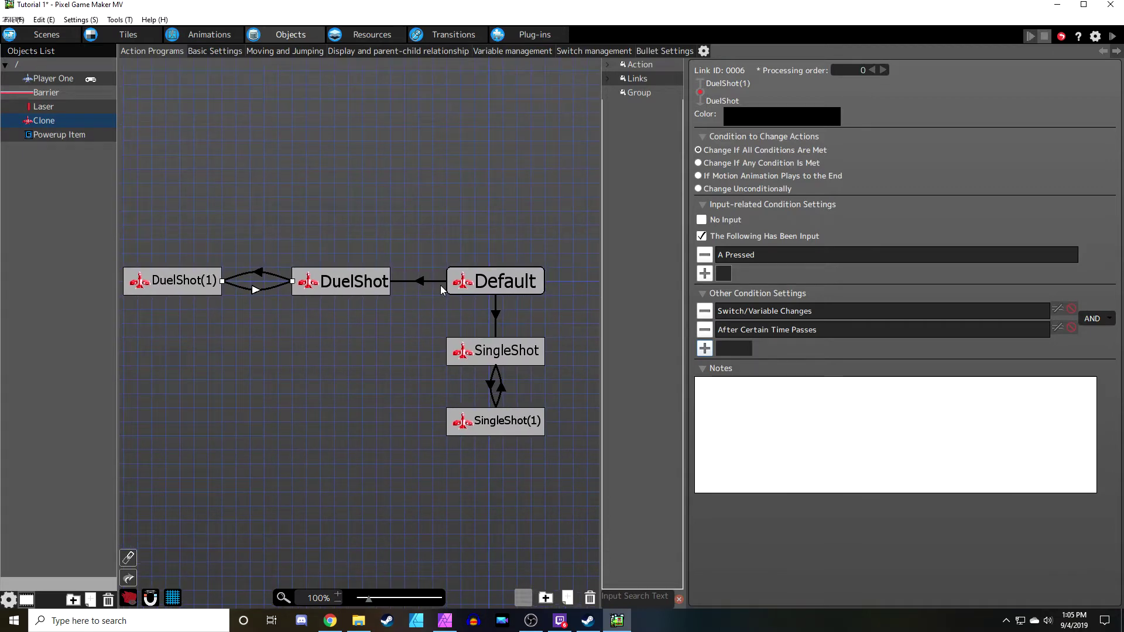
# Review the Weapon State condition on the Default to DuelShot link, DuelShot's runtime actions, and the conditions on the links between both DuelShot actions
pyautogui.click(463, 286)
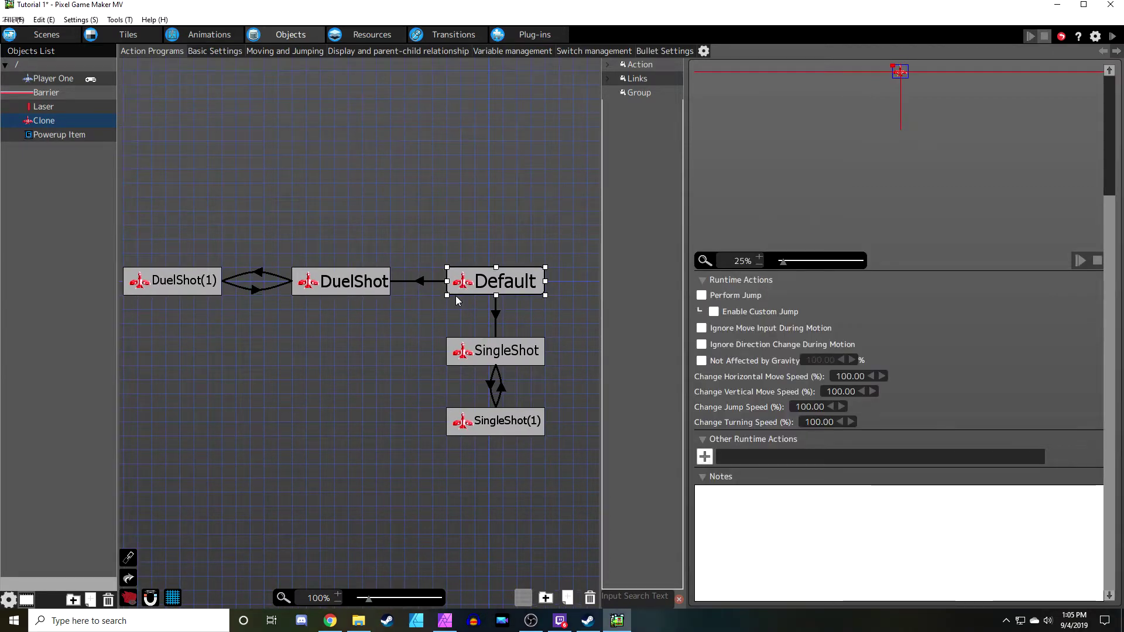
pyautogui.click(422, 282)
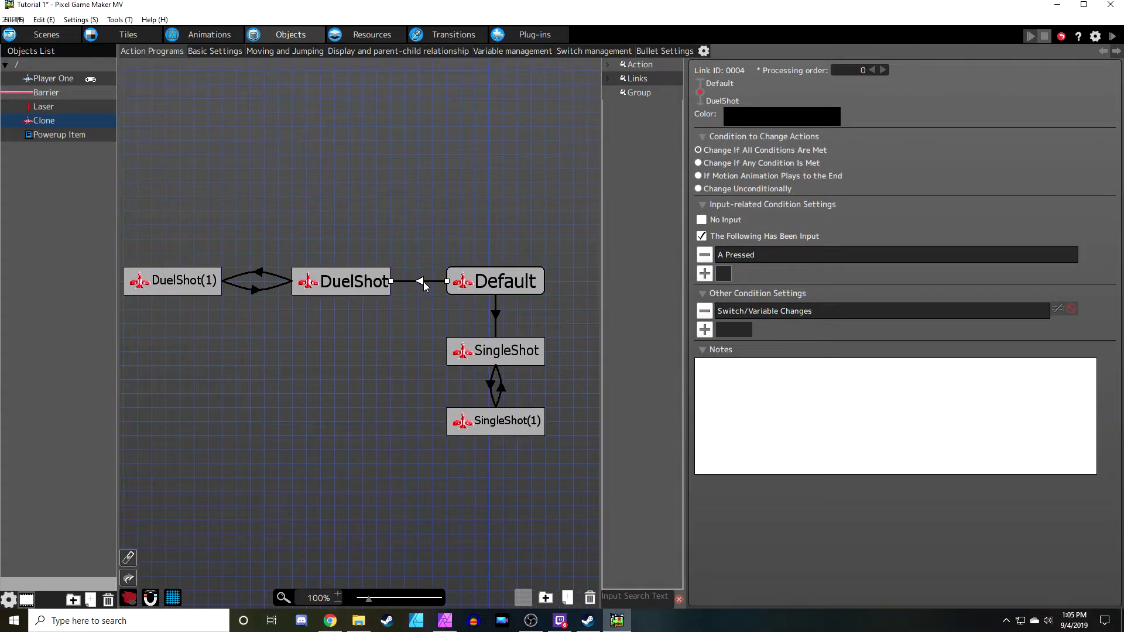
pyautogui.doubleClick(738, 314)
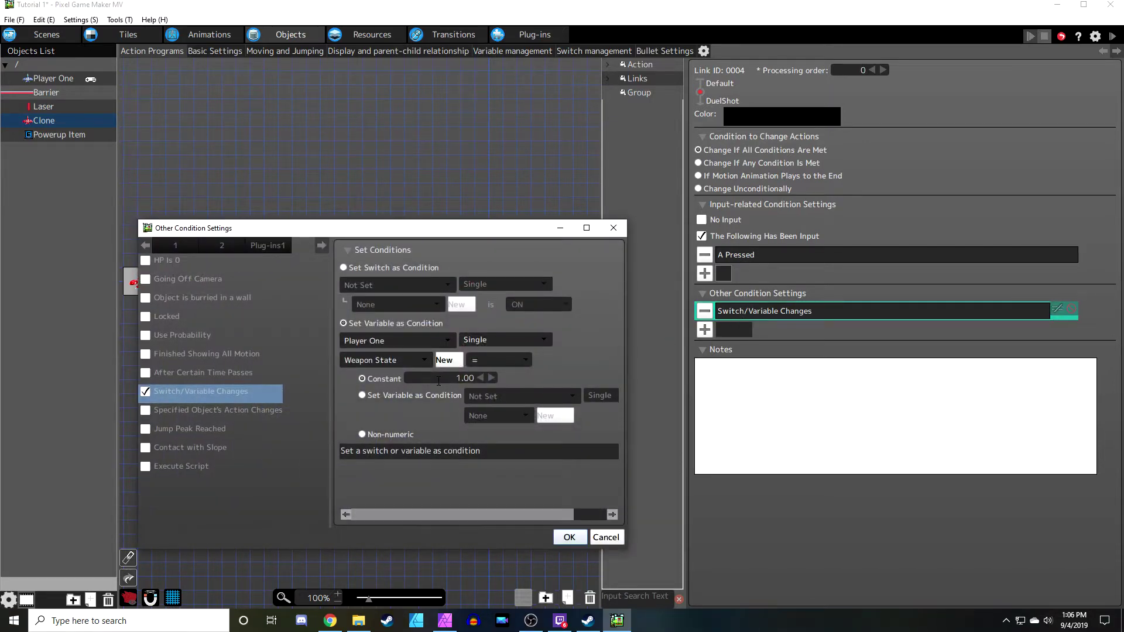
pyautogui.click(569, 537)
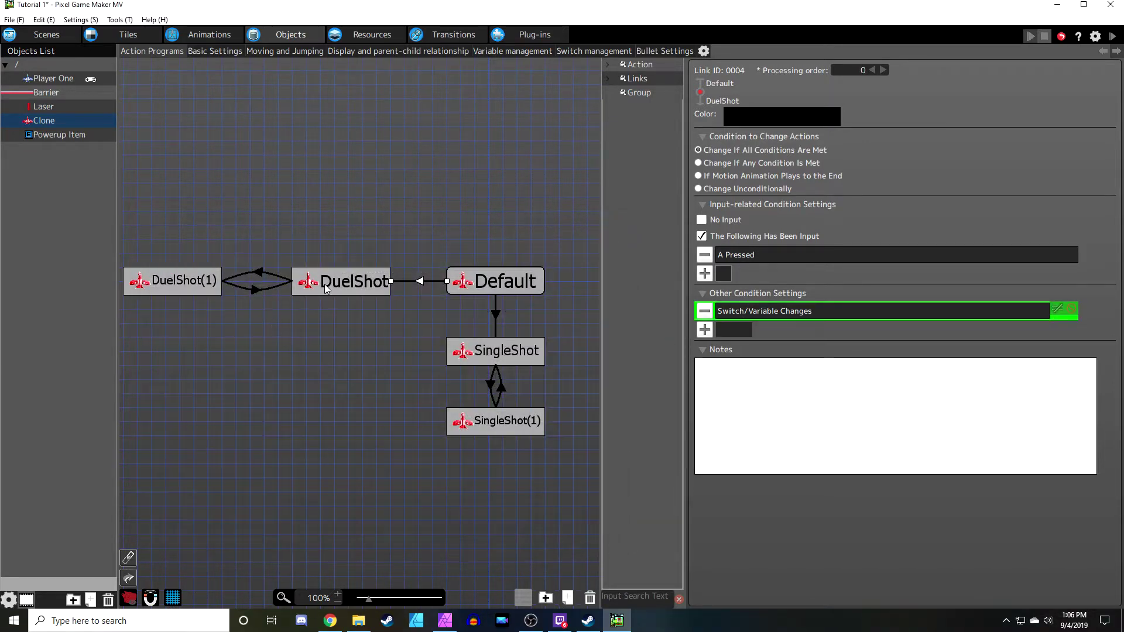
pyautogui.click(328, 286)
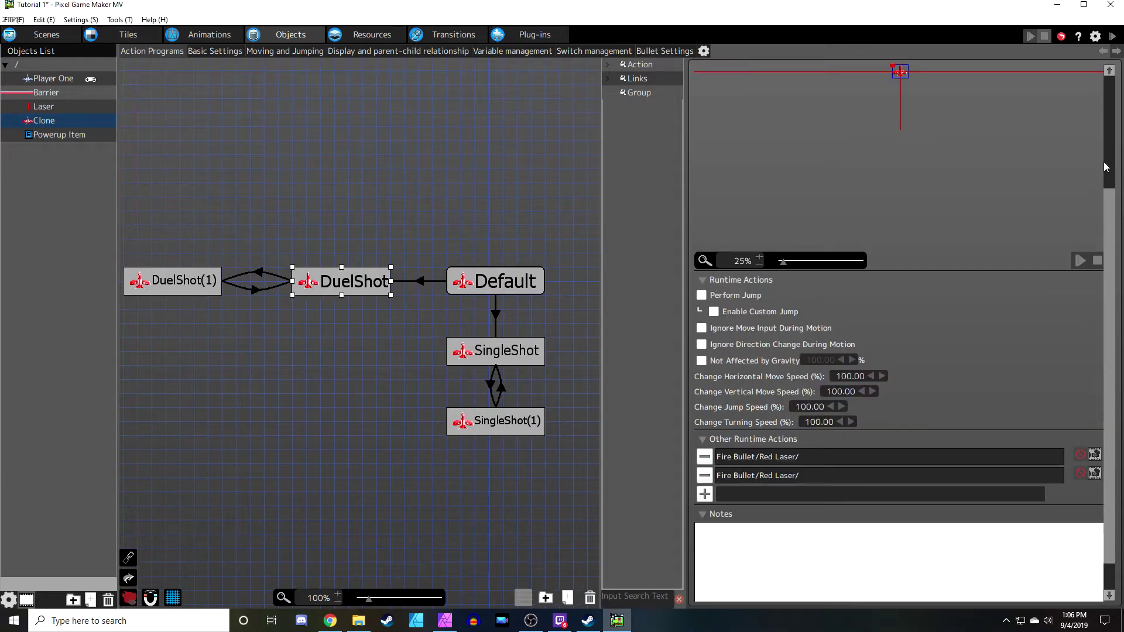
pyautogui.scroll(3, 1105, 166)
pyautogui.scroll(-3, 1101, 234)
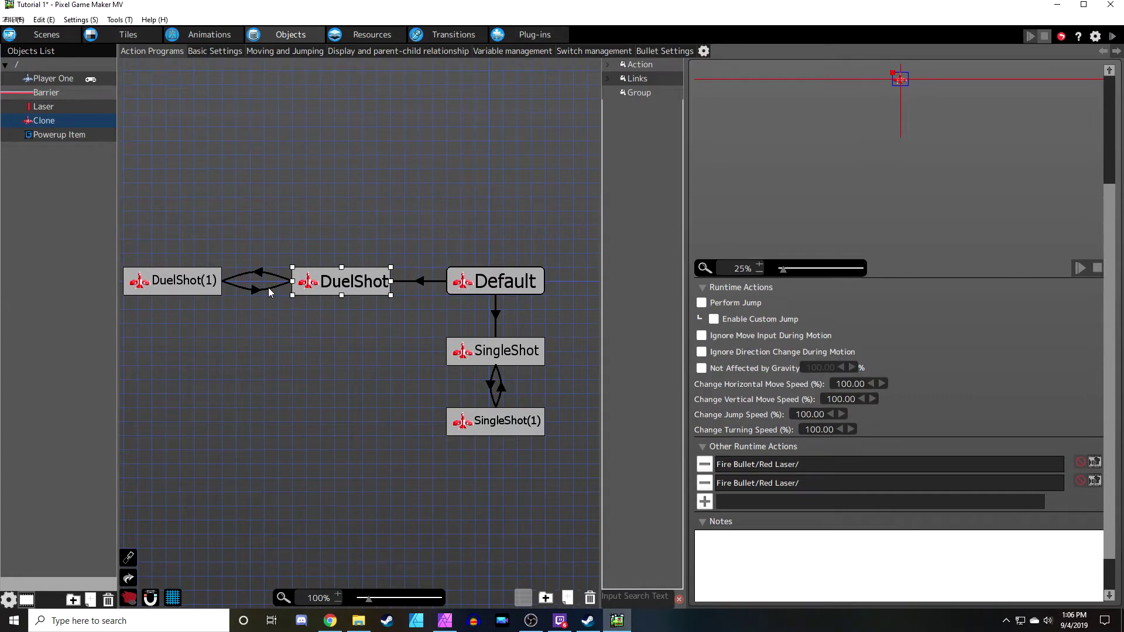
pyautogui.click(258, 273)
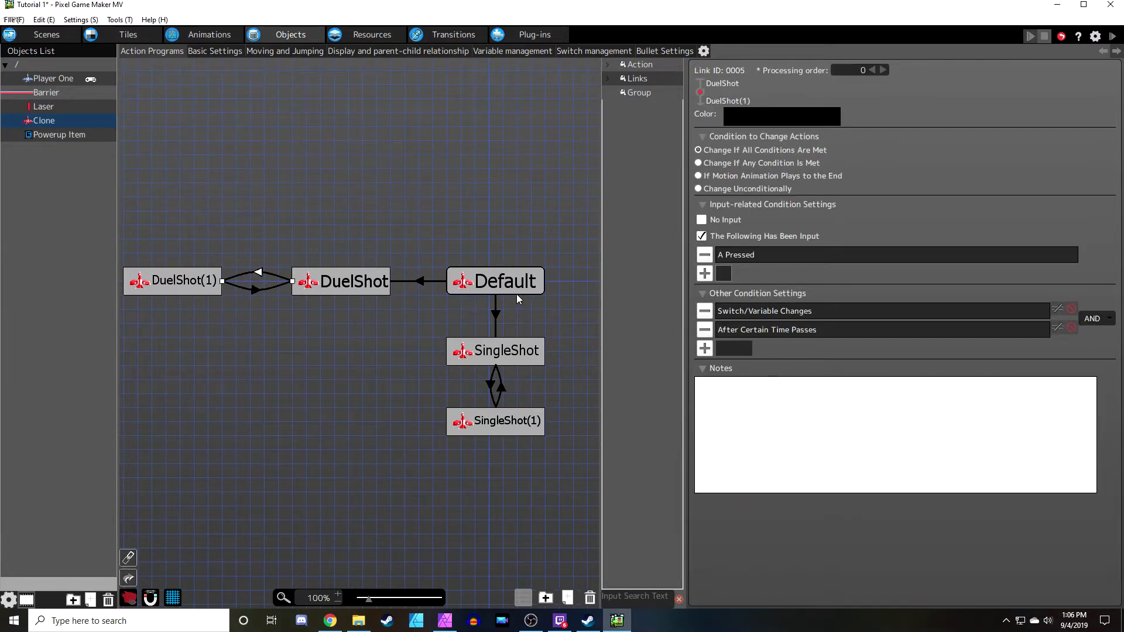
pyautogui.click(250, 292)
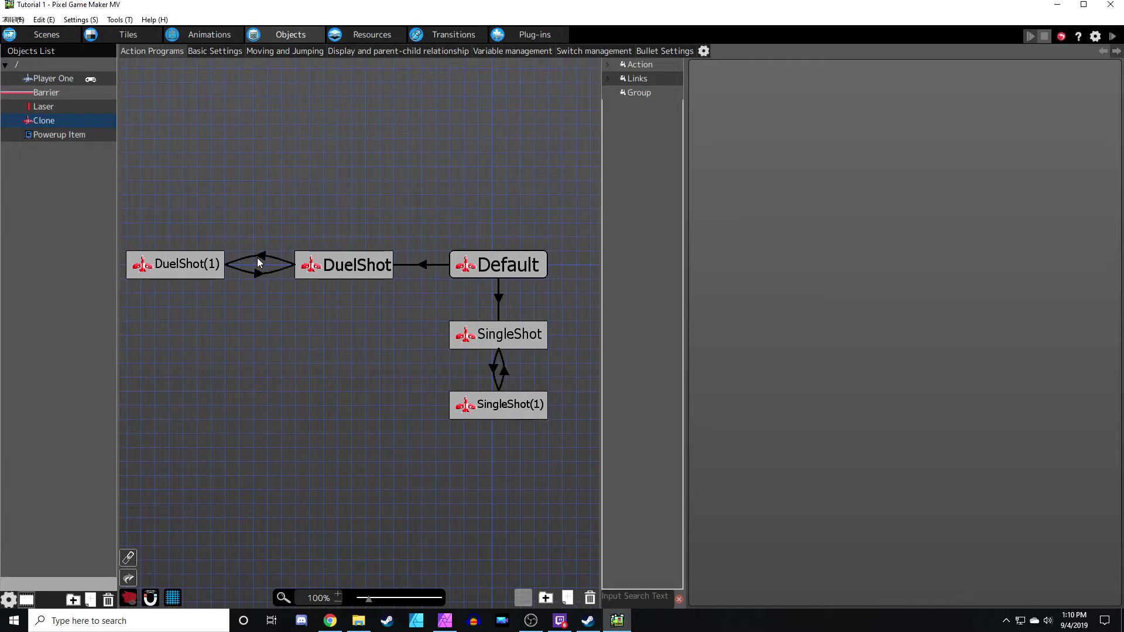
pyautogui.click(262, 259)
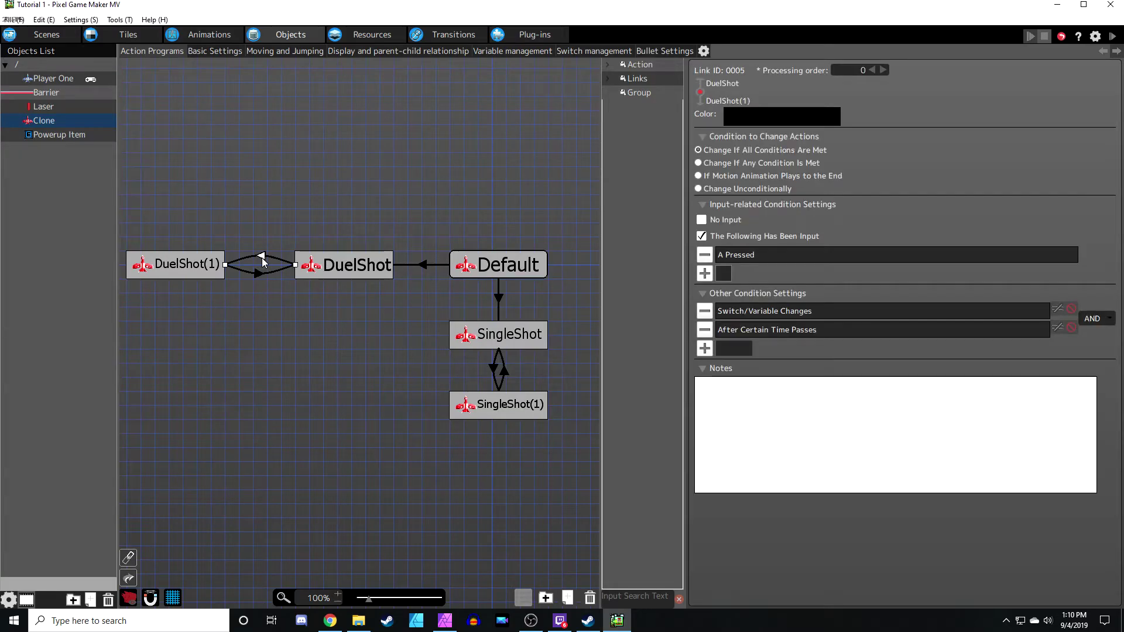
# Playtest the game, firing the Clone ship's lasers with and without the powerup while moving around, and close the test window
pyautogui.doubleClick(366, 266)
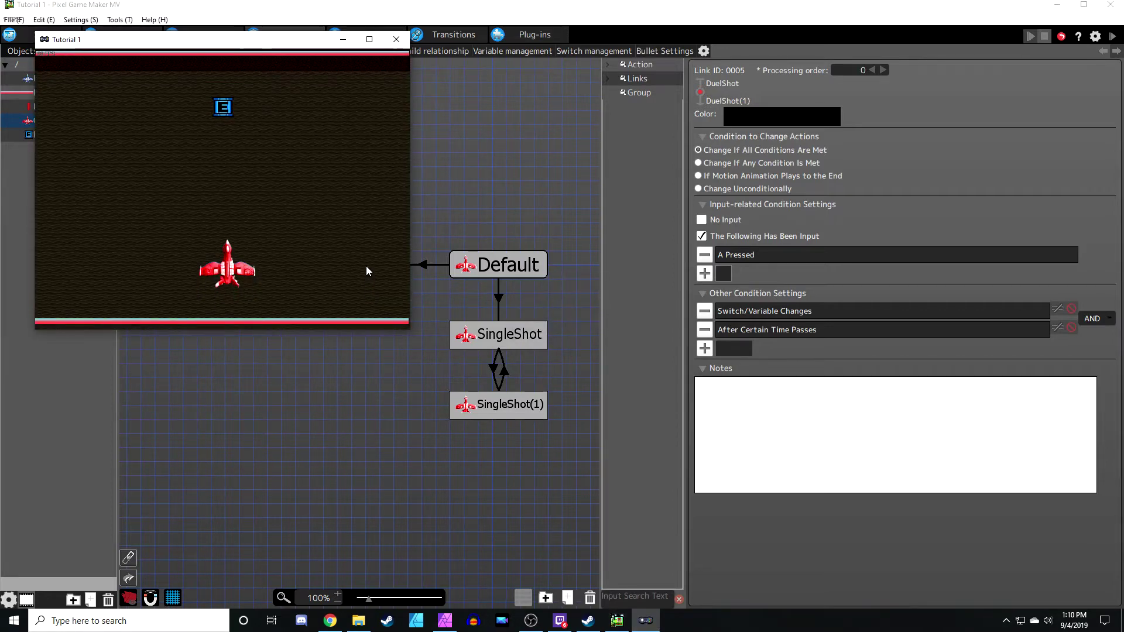
pyautogui.press('Up')
pyautogui.press('Down')
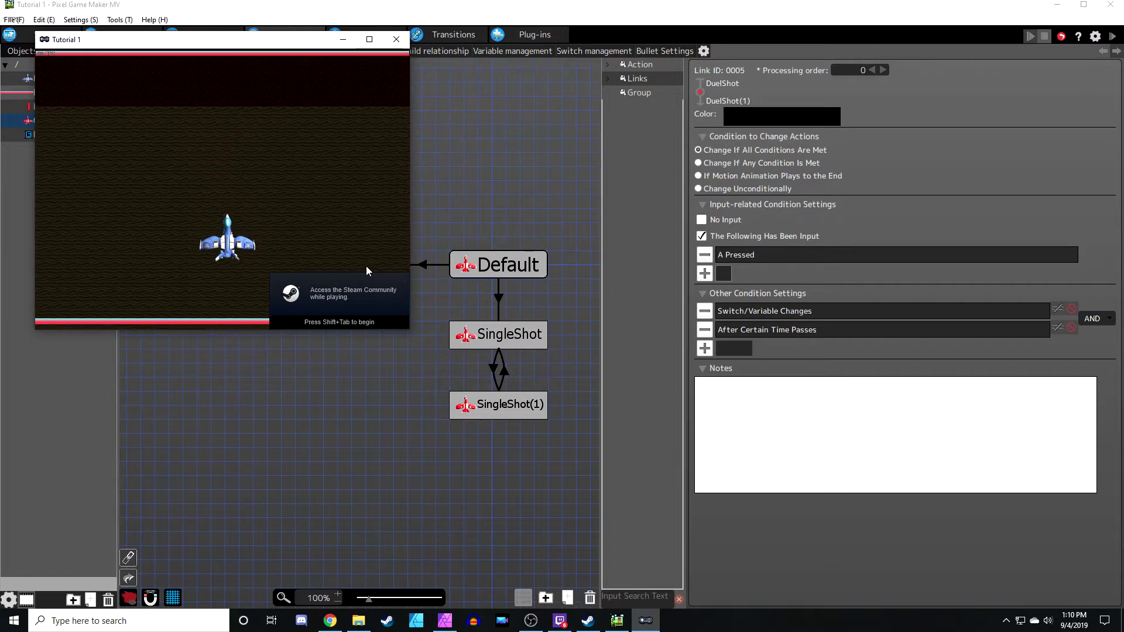
pyautogui.press('z')
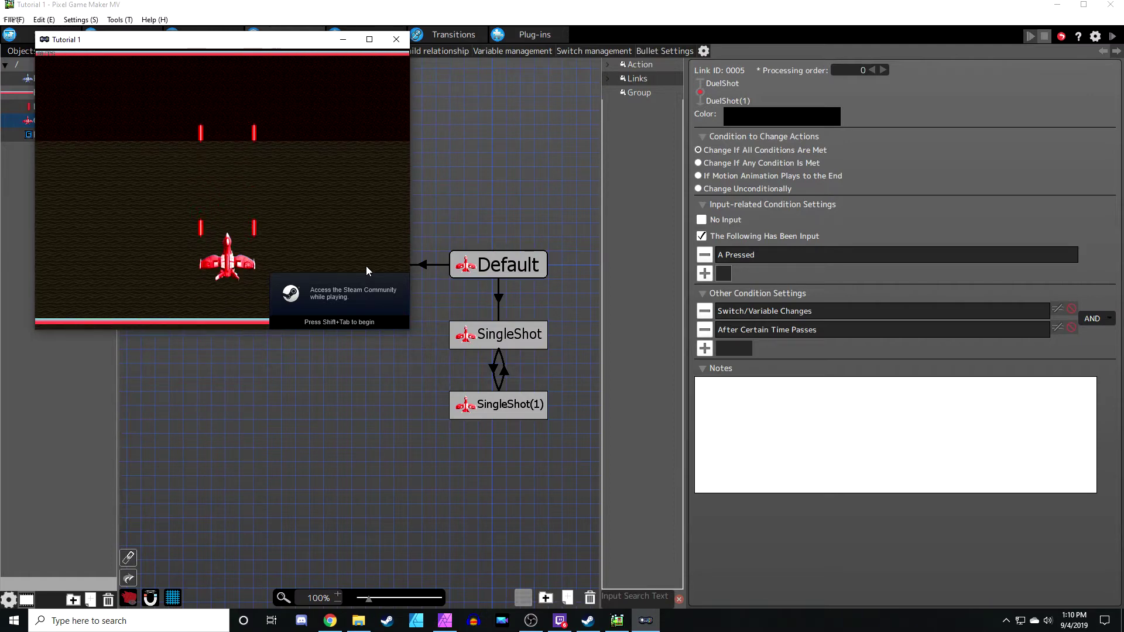
pyautogui.press('z')
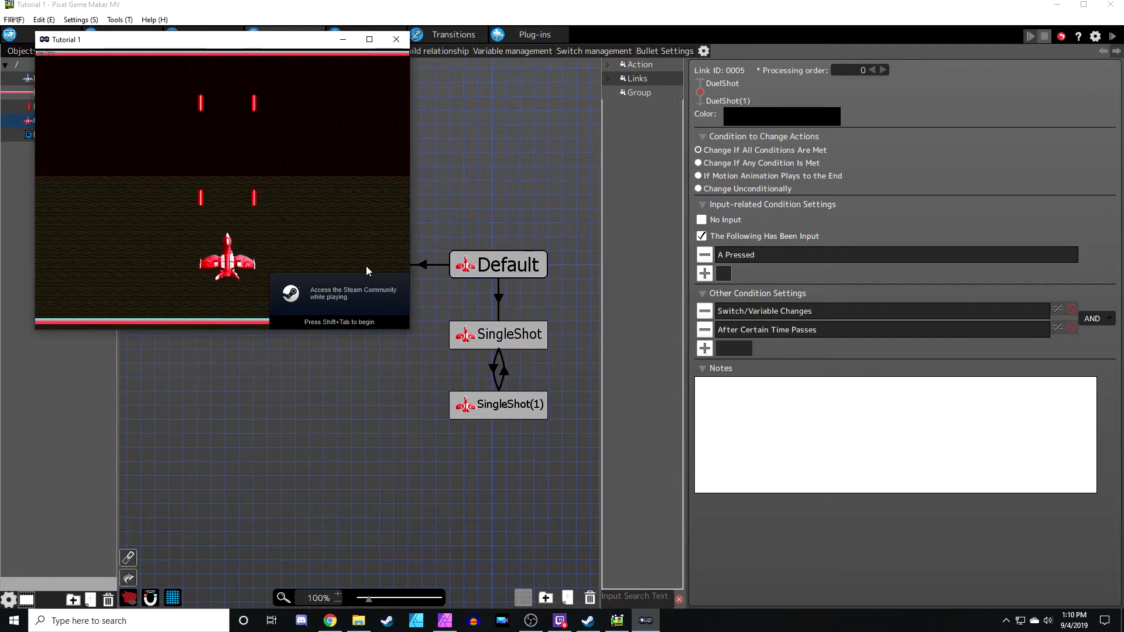
pyautogui.press('Down')
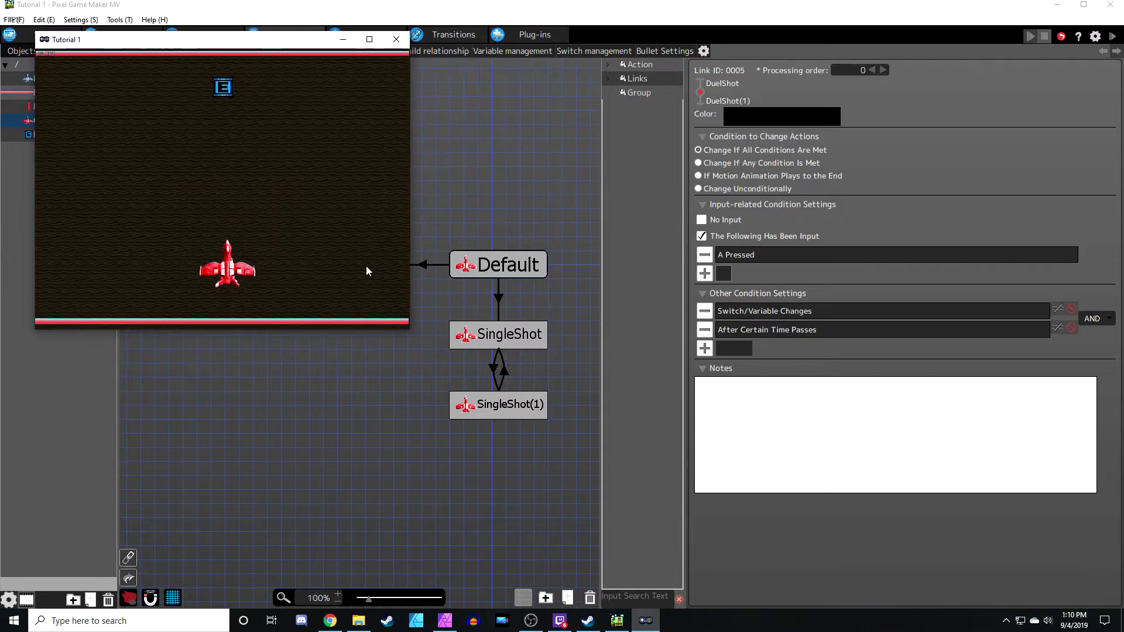
pyautogui.press('z')
pyautogui.press('z')
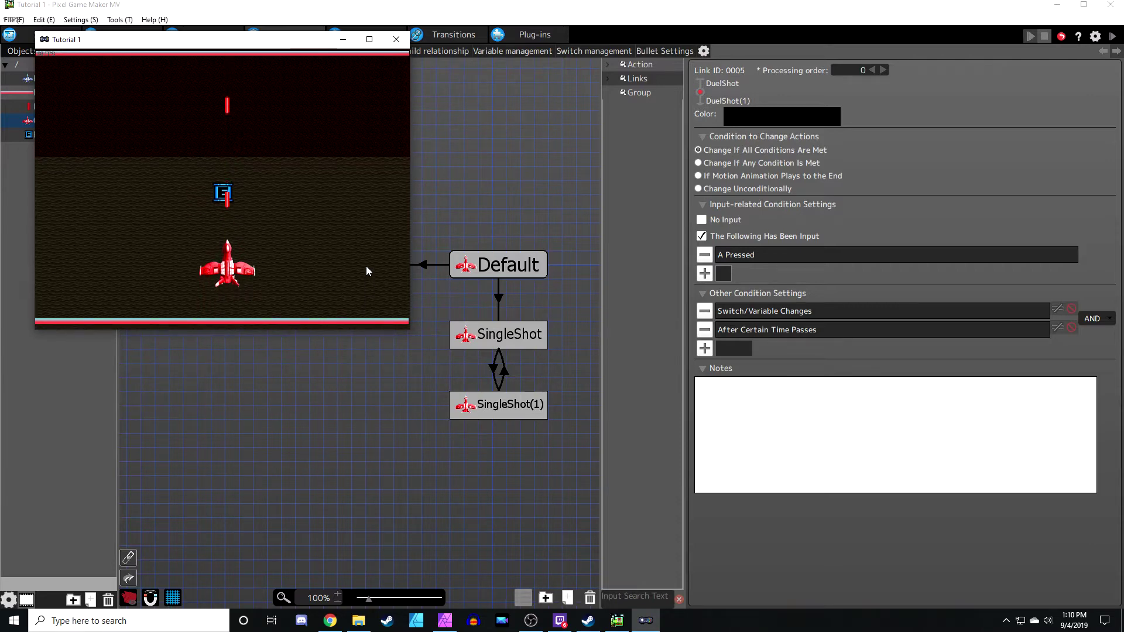
pyautogui.press('Left')
pyautogui.press('z')
pyautogui.press('Right')
pyautogui.press('Up')
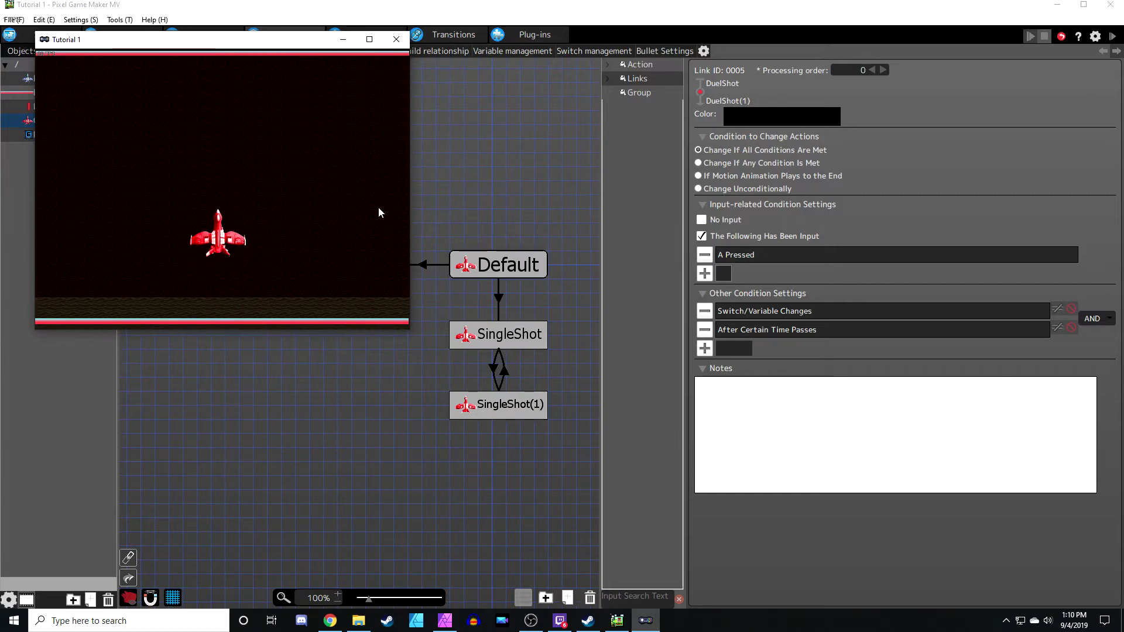
pyautogui.click(397, 39)
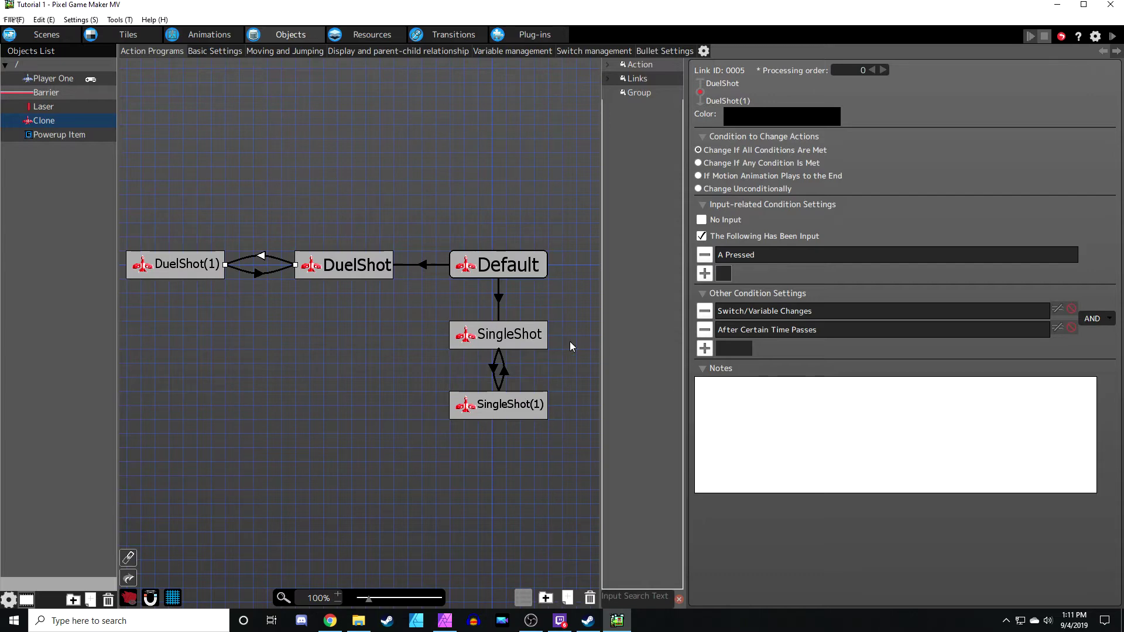
# Copy the Default to DuelShot link with its conditions and paste it from SingleShot to DuelShot
pyautogui.click(419, 264)
pyautogui.rightClick(425, 266)
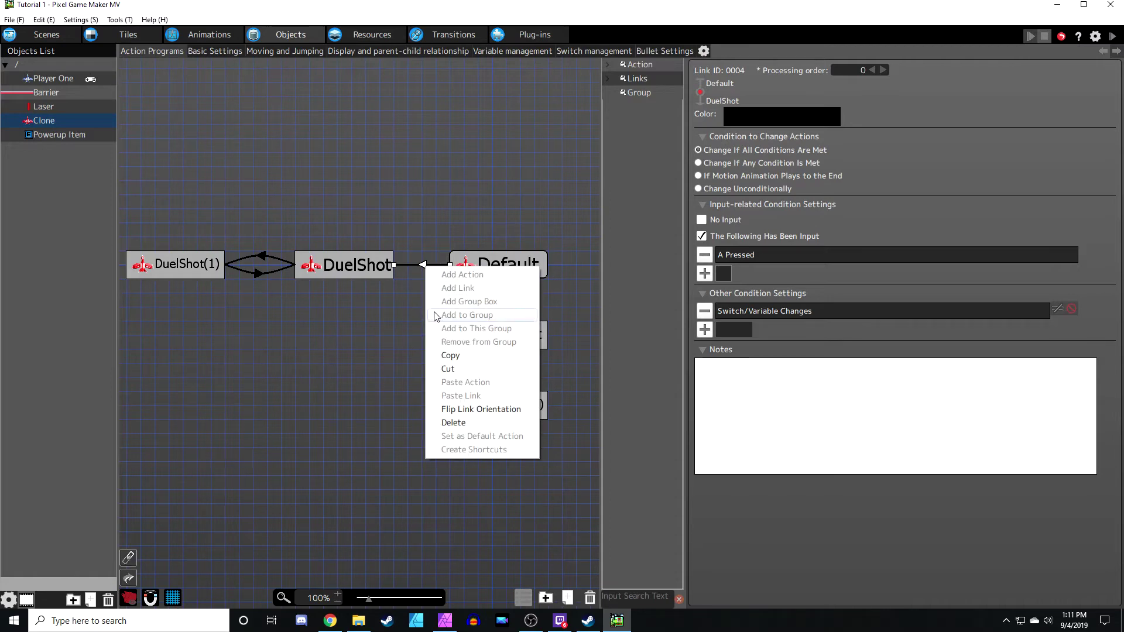
pyautogui.click(451, 355)
pyautogui.click(452, 345)
pyautogui.rightClick(457, 344)
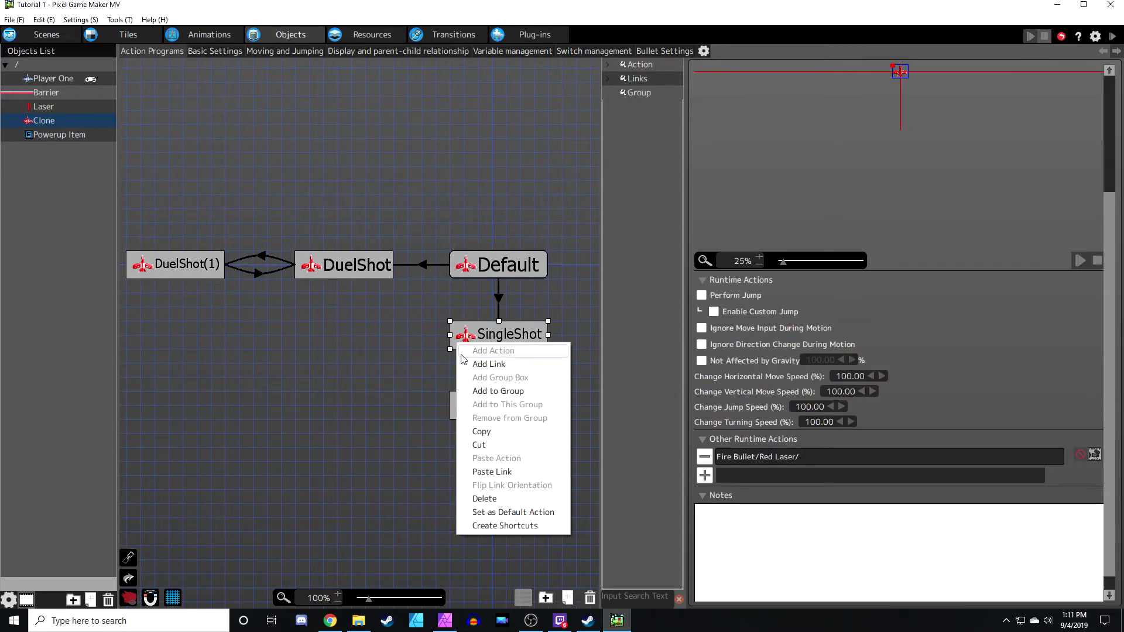
pyautogui.click(486, 472)
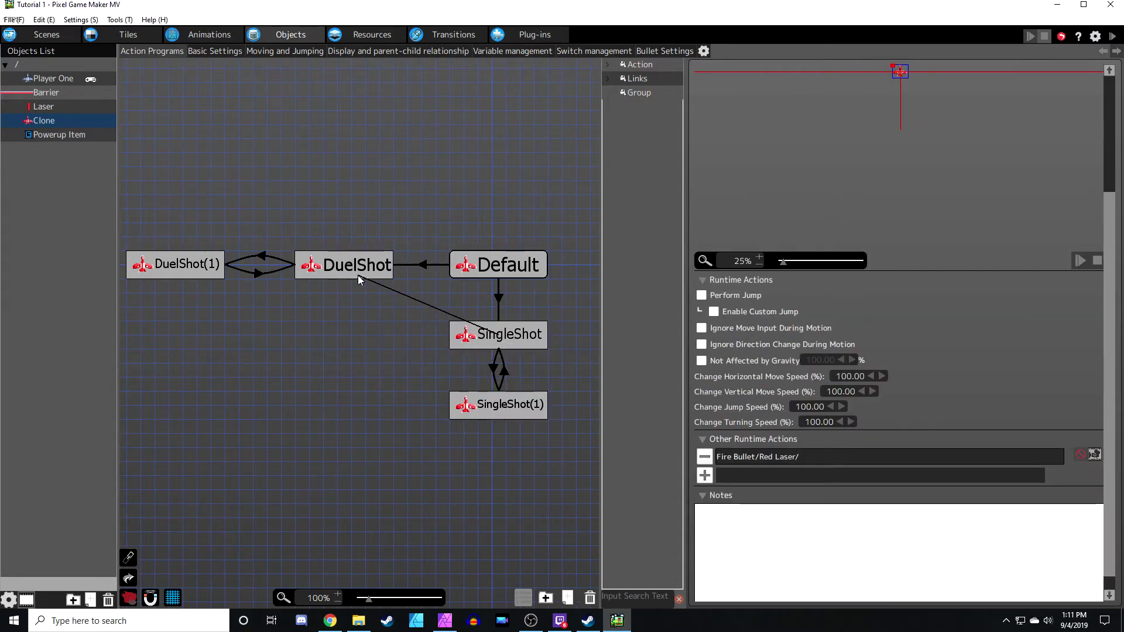
pyautogui.click(358, 276)
# Paste the copied link with its conditions from SingleShot(1) to DuelShot(1)
pyautogui.click(465, 410)
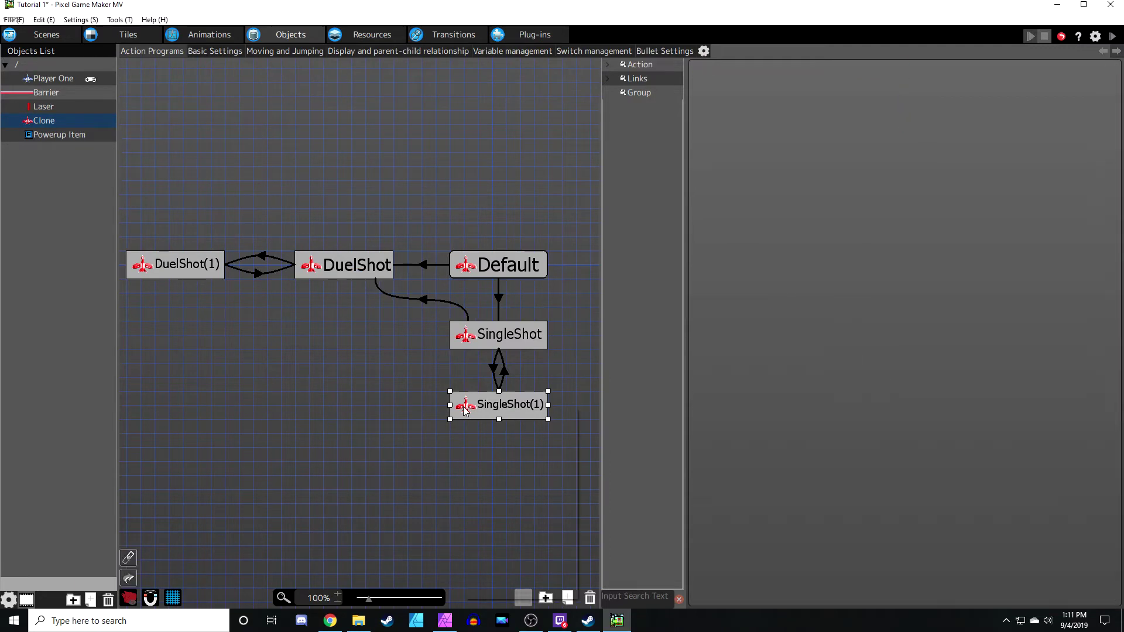
pyautogui.rightClick(464, 410)
pyautogui.click(508, 534)
pyautogui.click(195, 268)
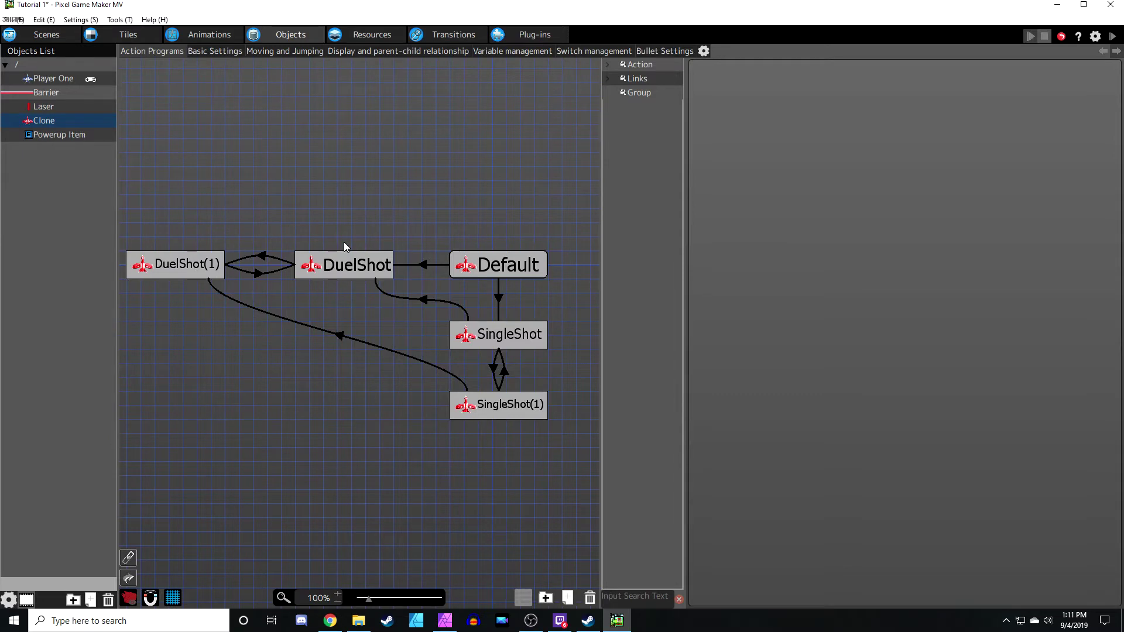
# Redirect the link from SingleShot(1) to end at DuelShot instead of DuelShot(1), and save the project
pyautogui.click(475, 331)
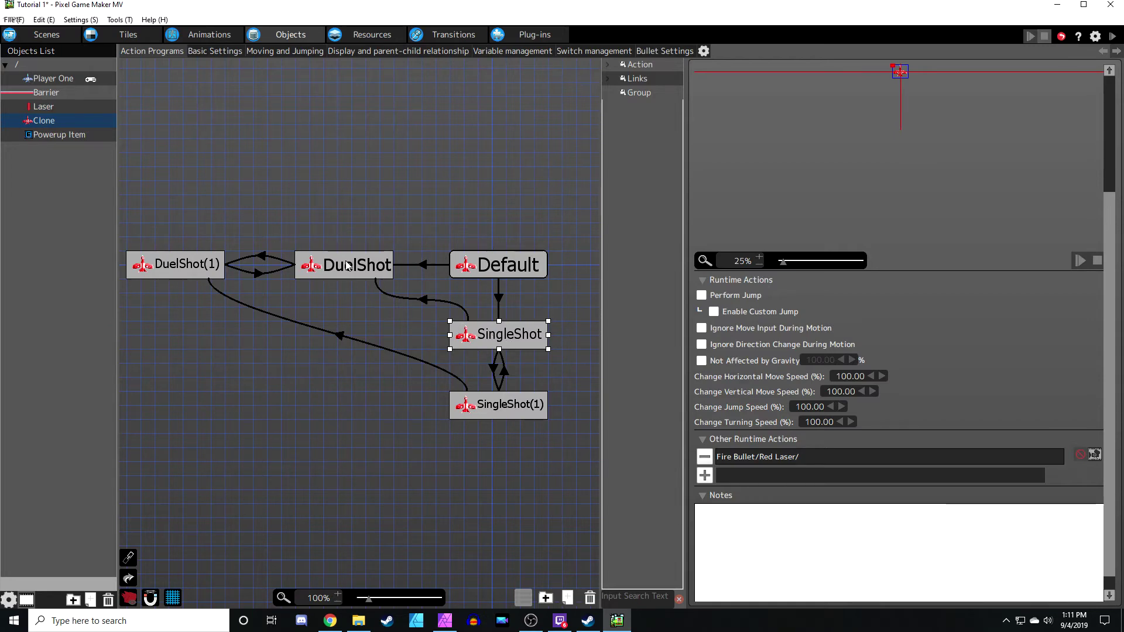
pyautogui.click(267, 312)
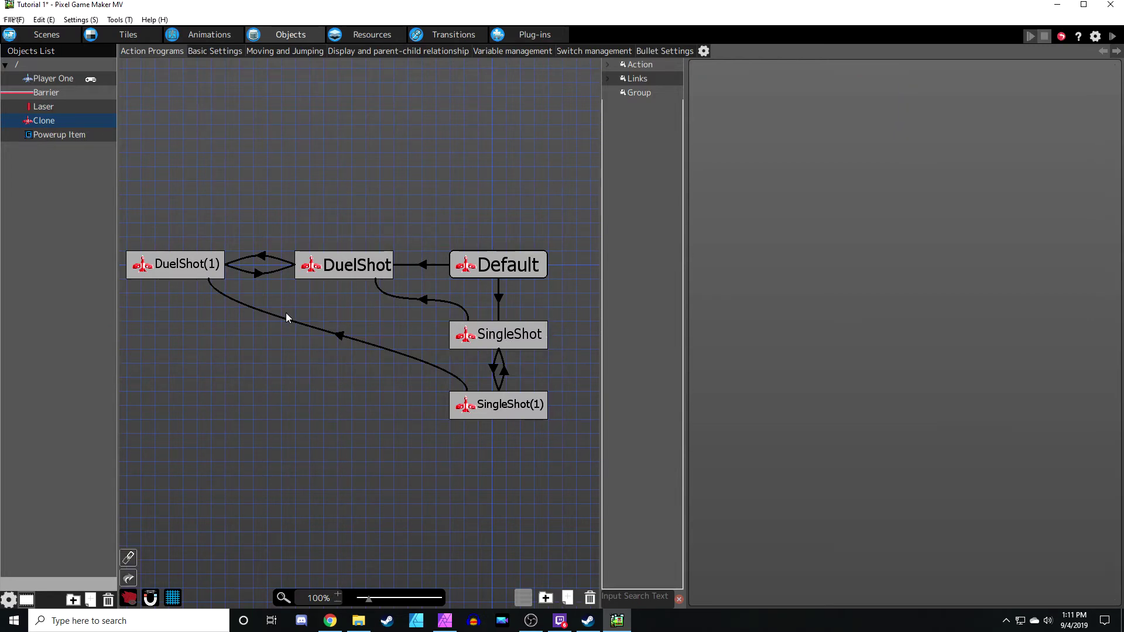
pyautogui.moveTo(208, 278); pyautogui.dragTo(337, 274)
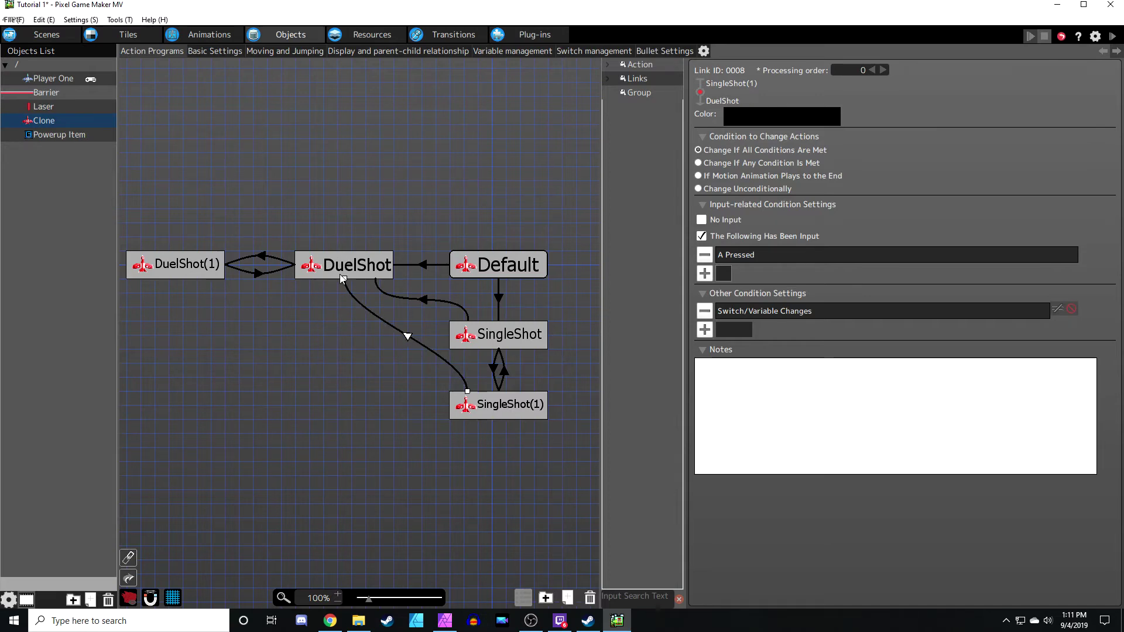
pyautogui.hotkey('ctrl', 's')
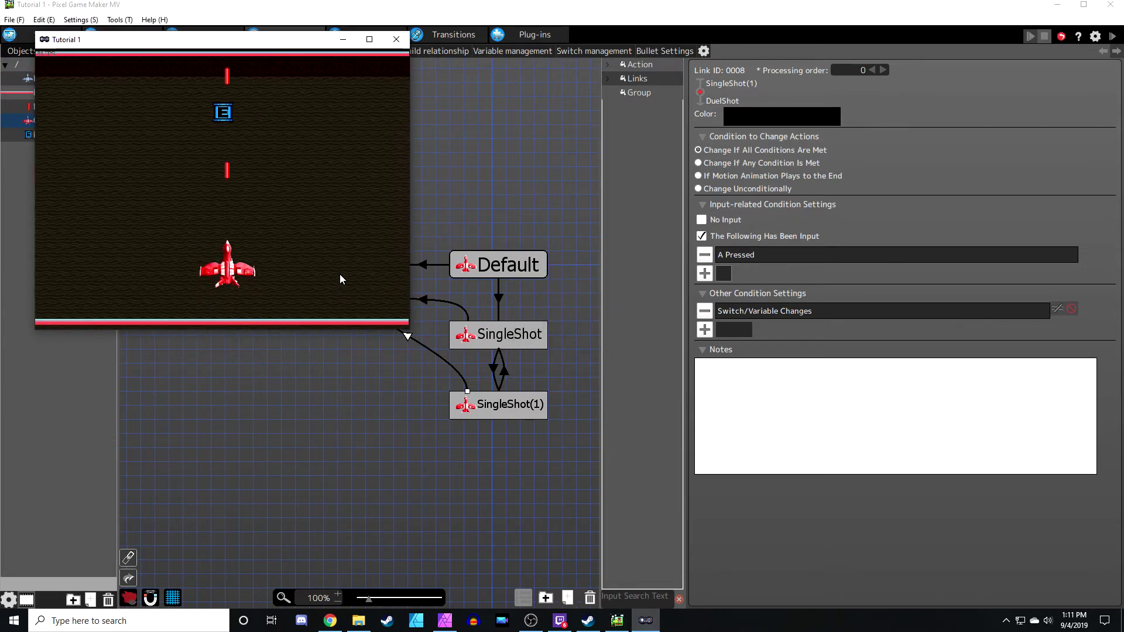
# Playtest the switch from single to dual laser shots by collecting the powerup while firing and moving, and close the test window
pyautogui.press('Up')
pyautogui.press('z')
pyautogui.press('z')
pyautogui.press('z')
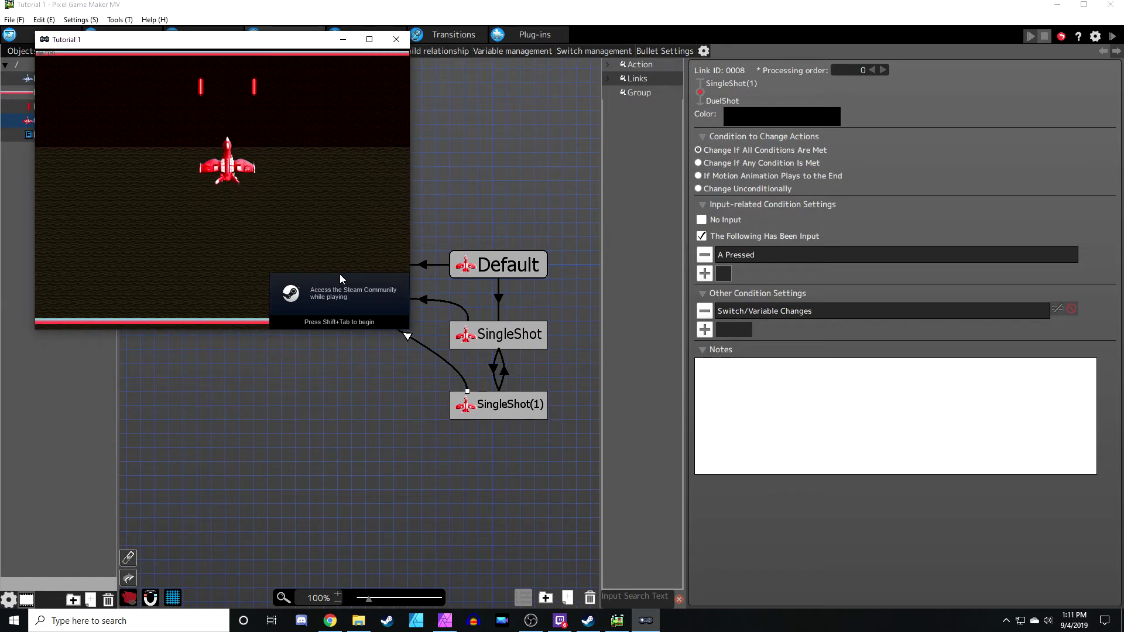
pyautogui.press('Down')
pyautogui.press('z')
pyautogui.press('Left')
pyautogui.press('z')
pyautogui.press('z')
pyautogui.press('z')
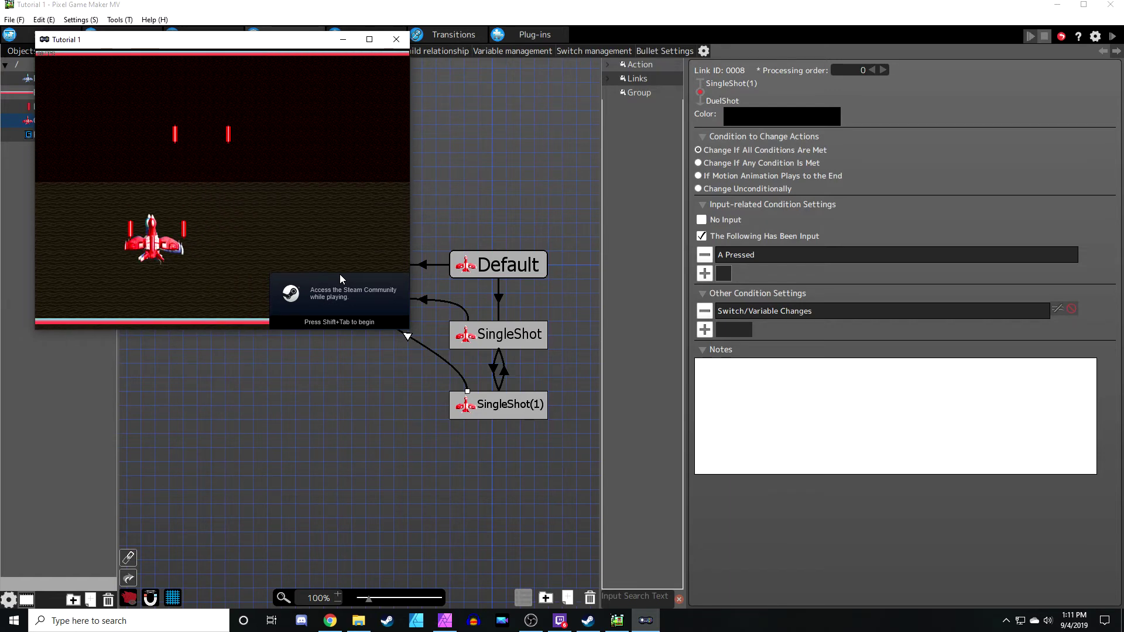
pyautogui.press('Right')
pyautogui.press('Left')
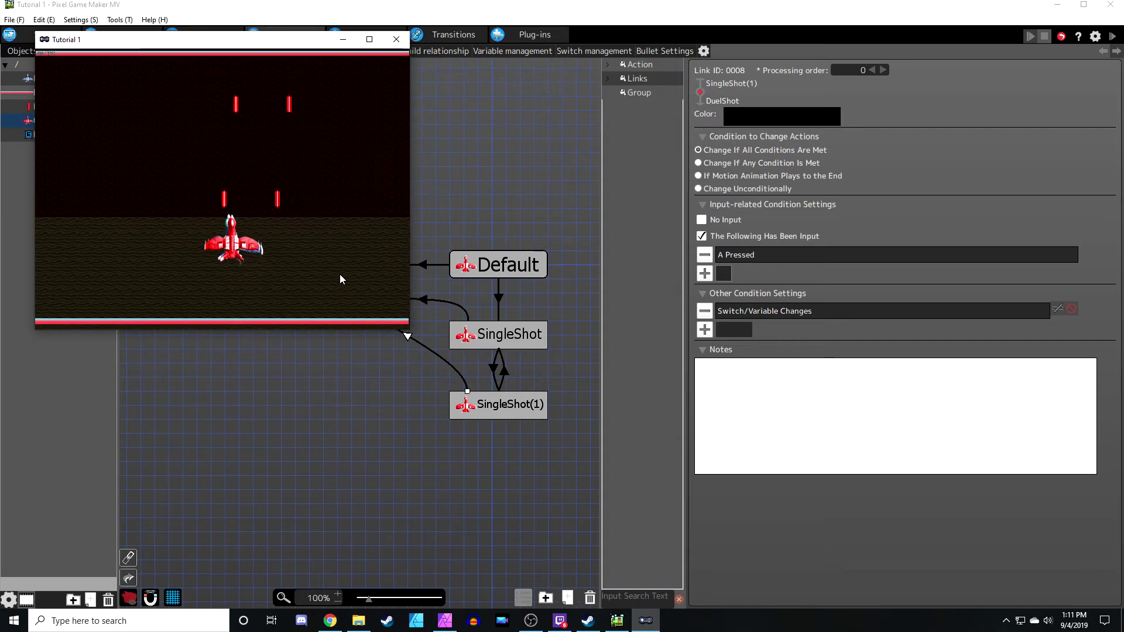
pyautogui.press('z')
pyautogui.press('z')
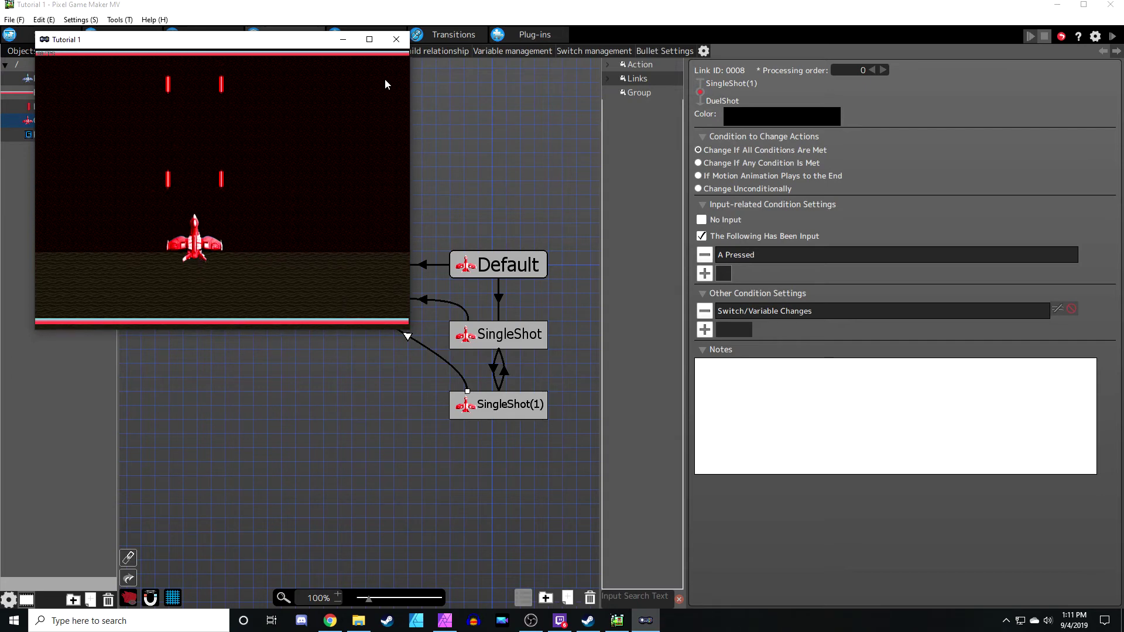
pyautogui.press('Left')
pyautogui.press('z')
pyautogui.press('z')
pyautogui.click(394, 50)
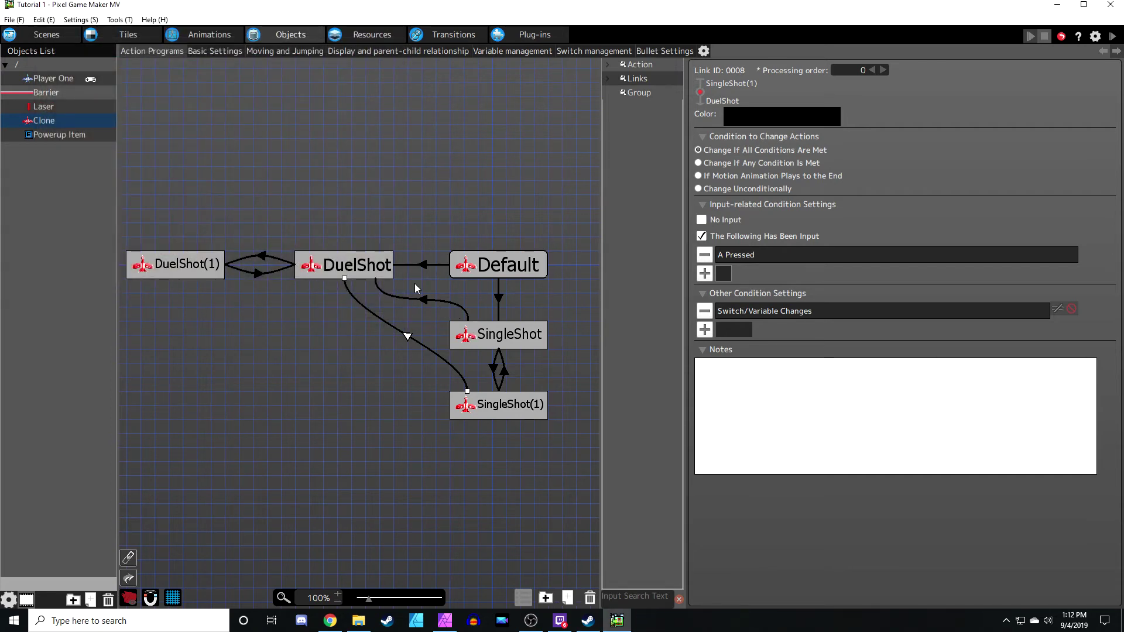
# Review the Fire Bullet runtime actions of DuelShot and SingleShot in the Clone's action program
pyautogui.moveTo(354, 217); pyautogui.dragTo(394, 215, button='middle')
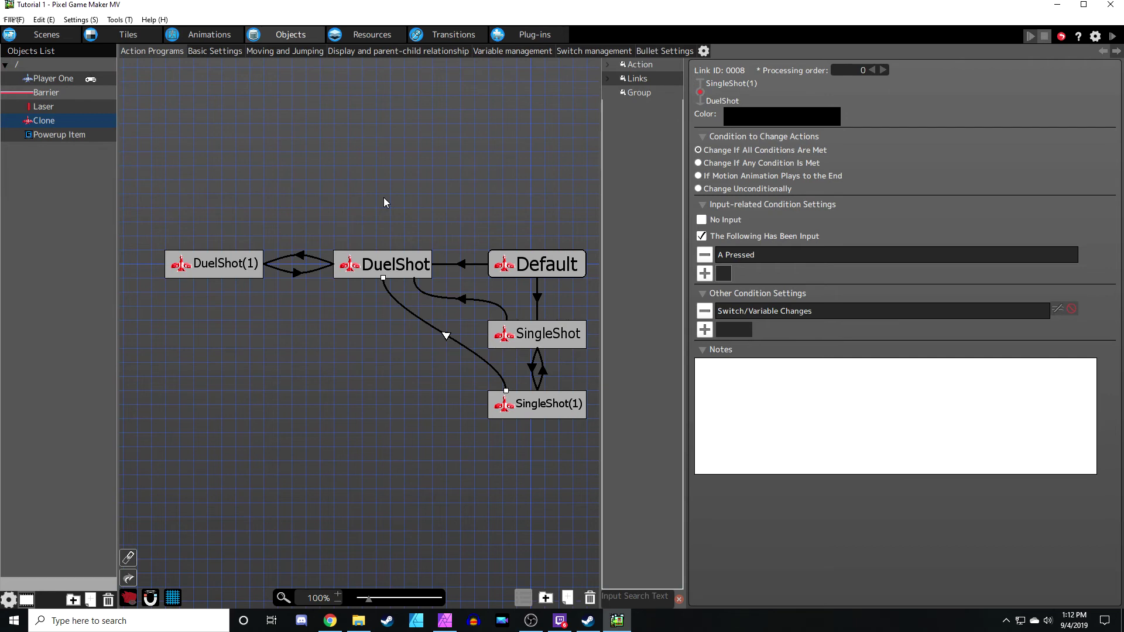
pyautogui.click(381, 269)
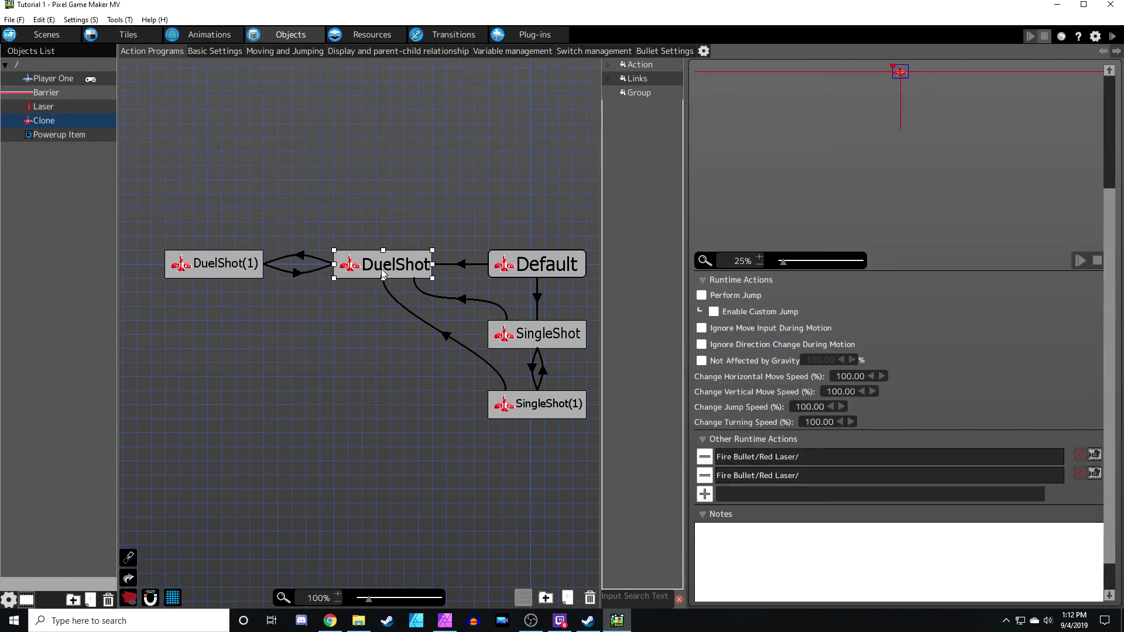
pyautogui.click(549, 339)
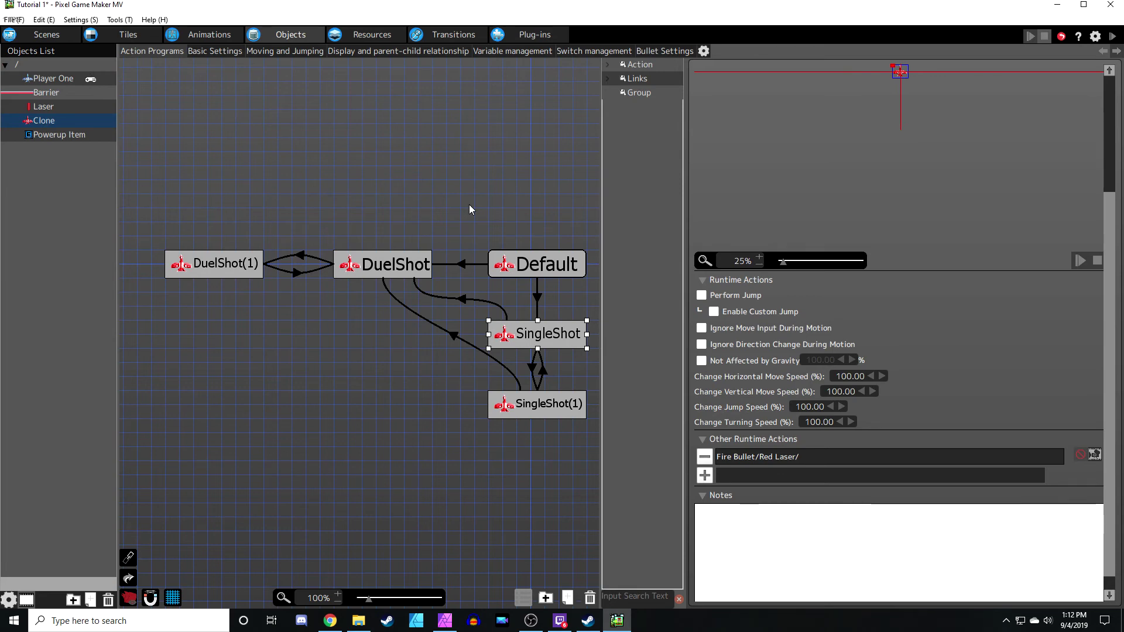
pyautogui.moveTo(468, 210); pyautogui.dragTo(451, 203, button='middle')
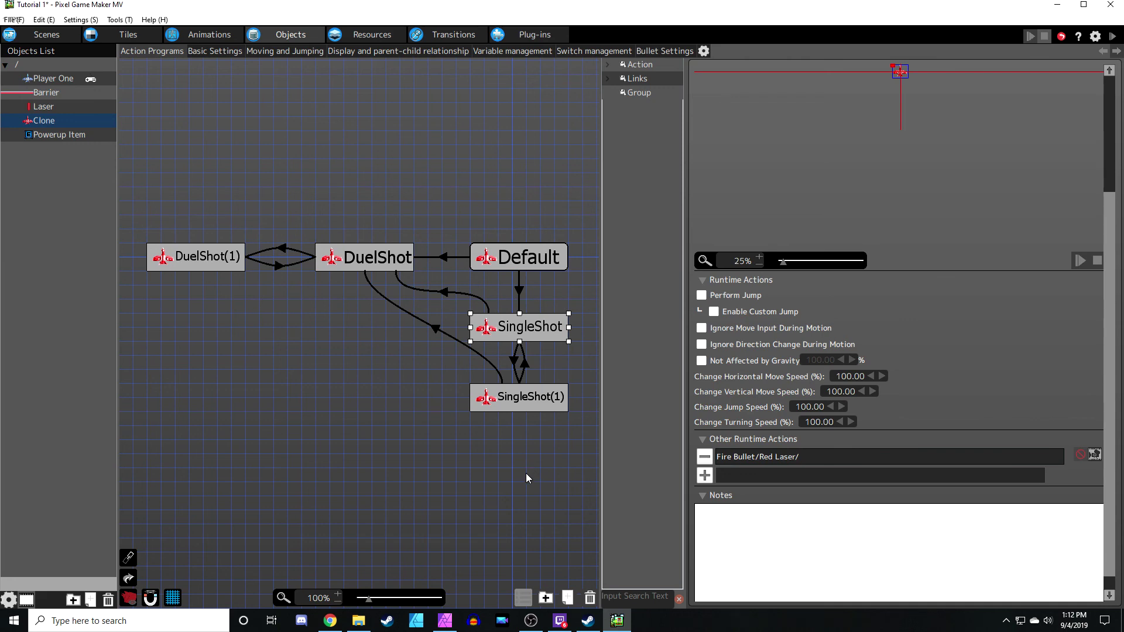
pyautogui.click(531, 618)
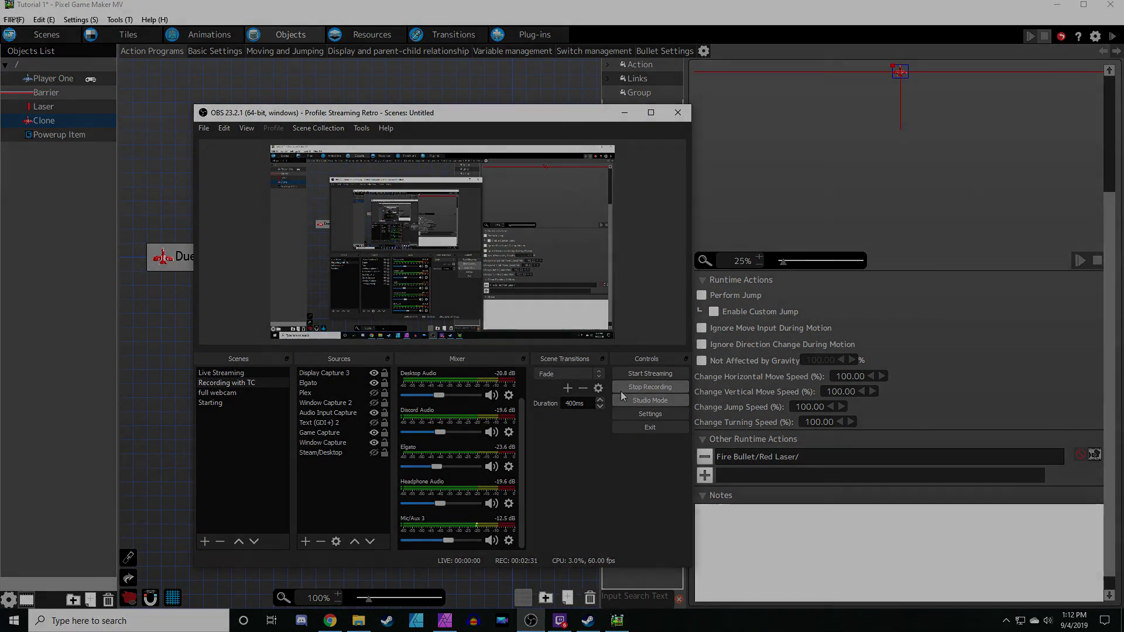